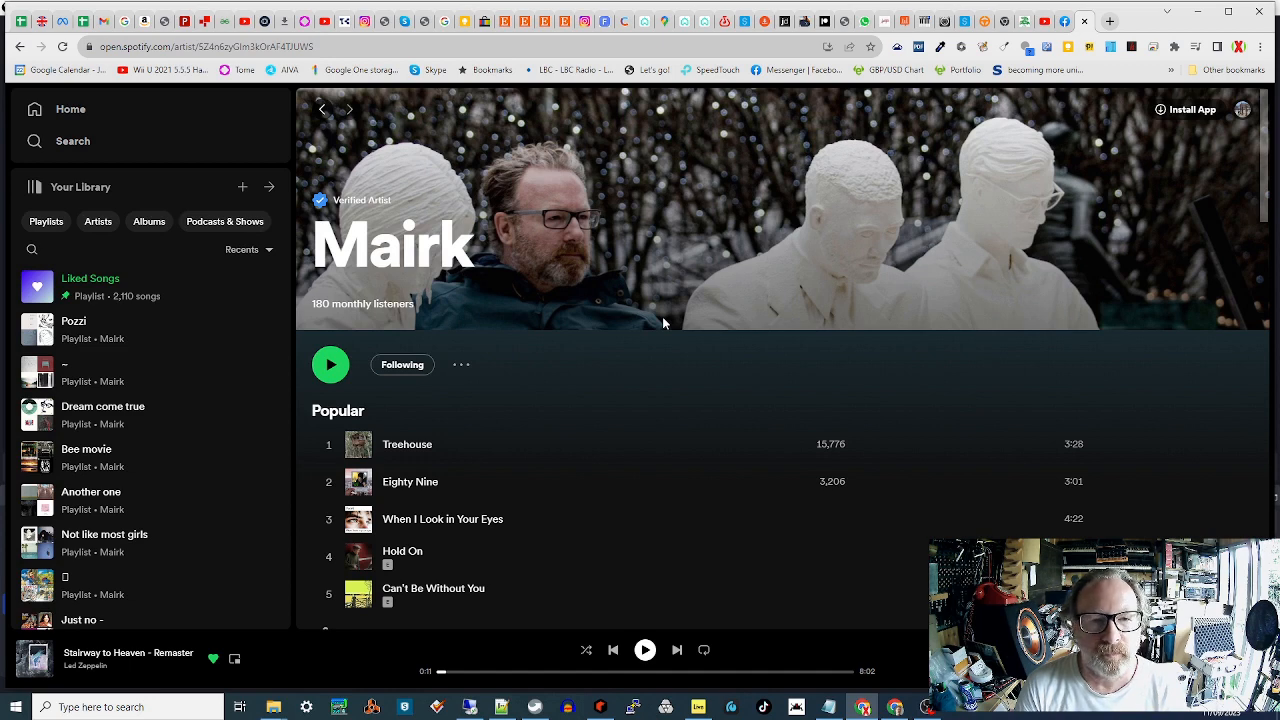
Step: Bring the Ableton Live and Reason windows to the front and move the On-screen Piano Keys window below Reason's track list
{"action": "key", "text": "alt+Tab"}
{"action": "key", "text": "alt+Tab"}
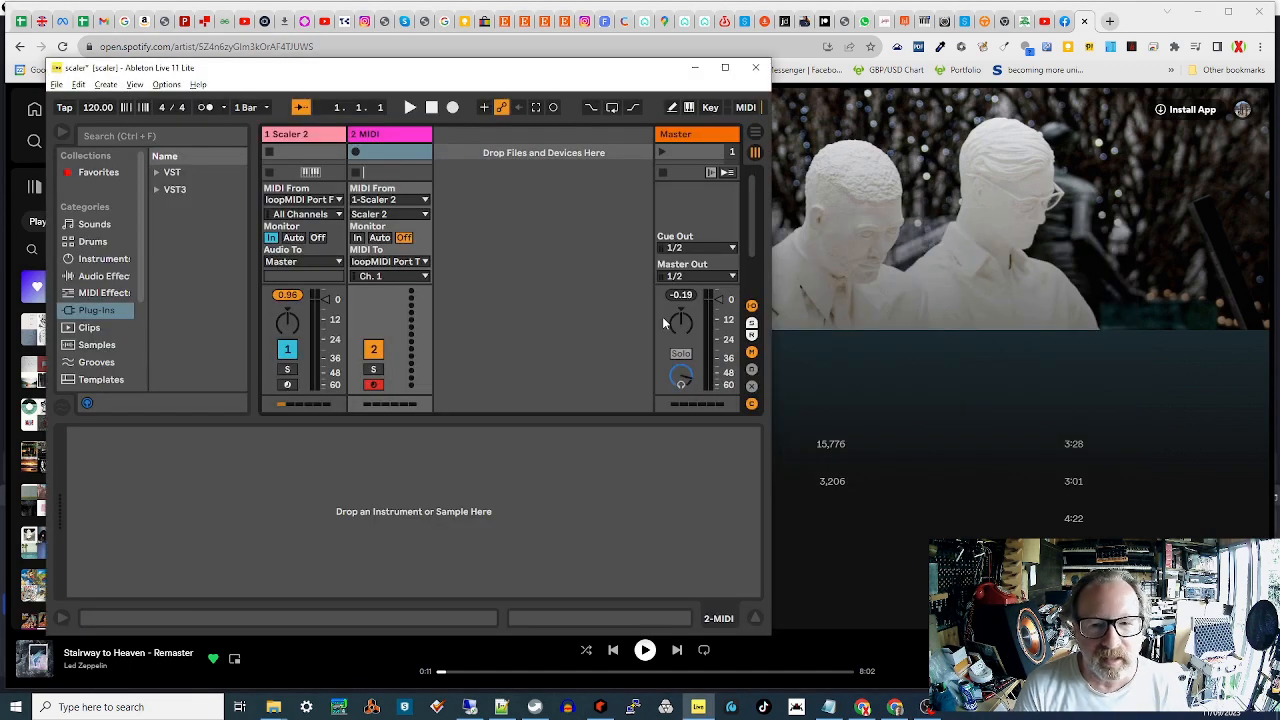
{"action": "key", "text": "alt+Tab"}
{"action": "key", "text": "alt+Tab"}
{"action": "key", "text": "alt+Tab"}
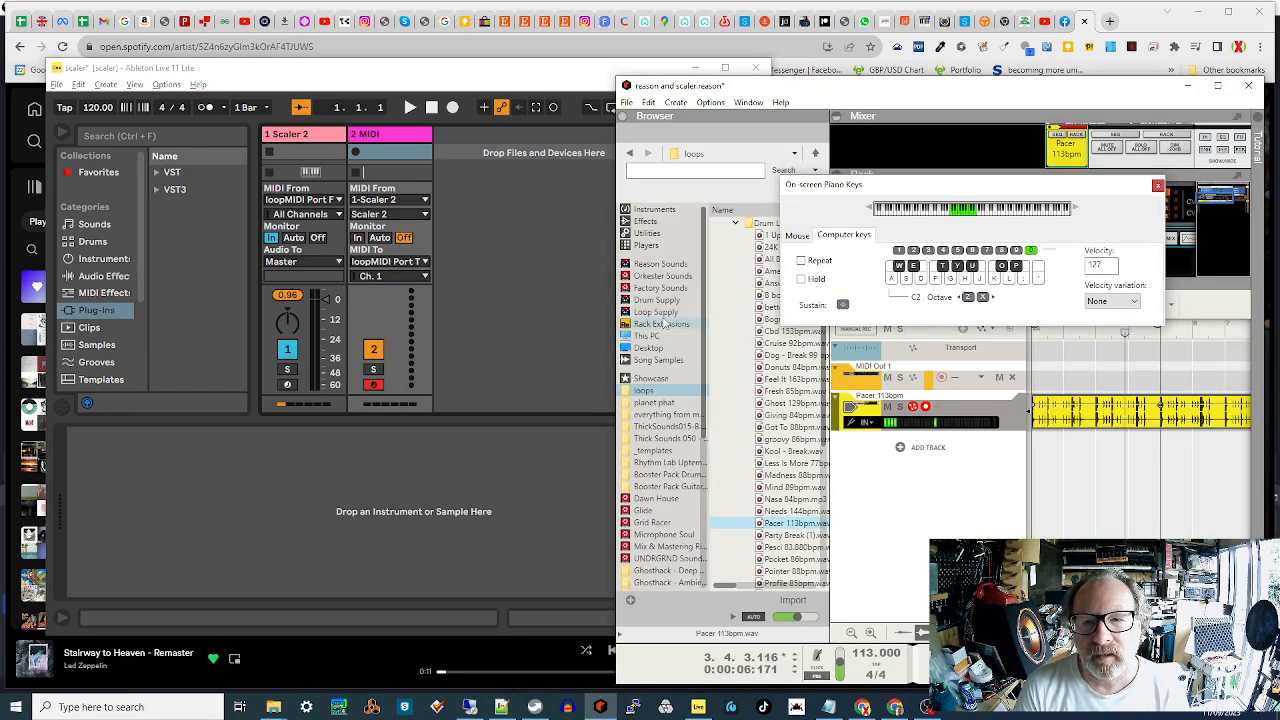
{"action": "left_click_drag", "start_coordinate": [947, 188], "coordinate": [1015, 473]}
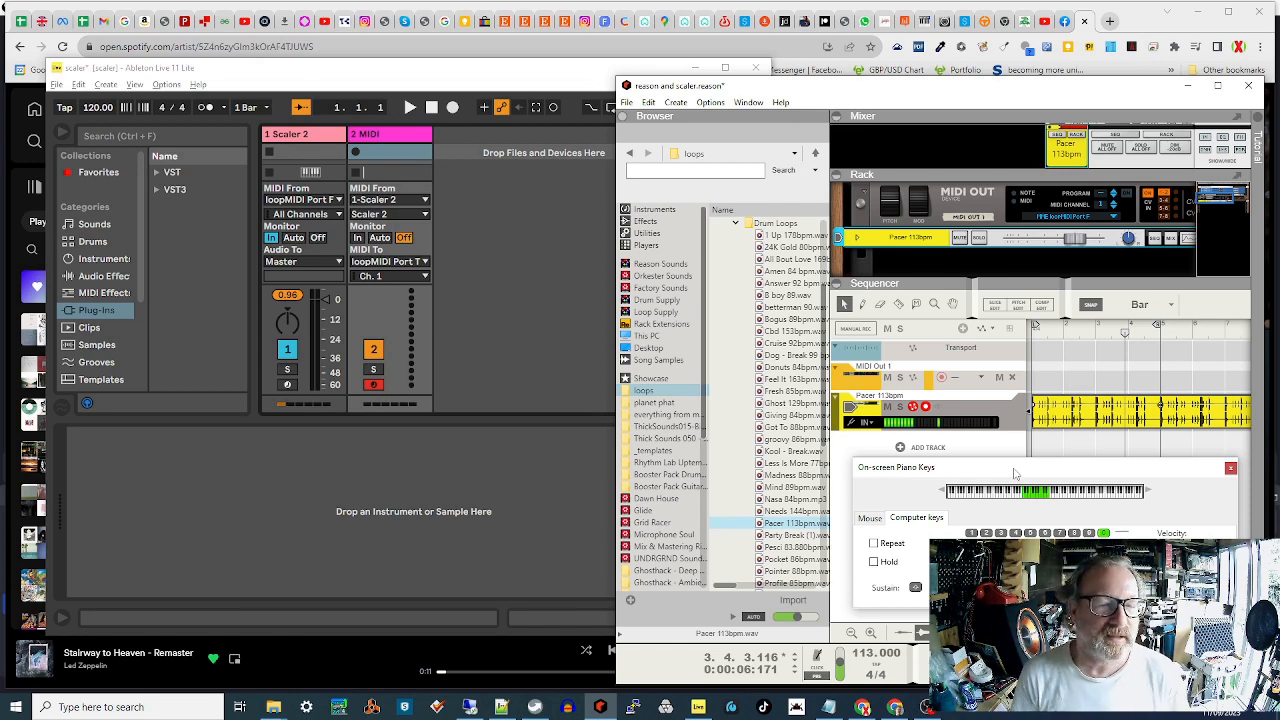
Step: Open the loopMIDI window and position it over the Ableton Live and Reason windows
{"action": "key", "text": "alt+Tab"}
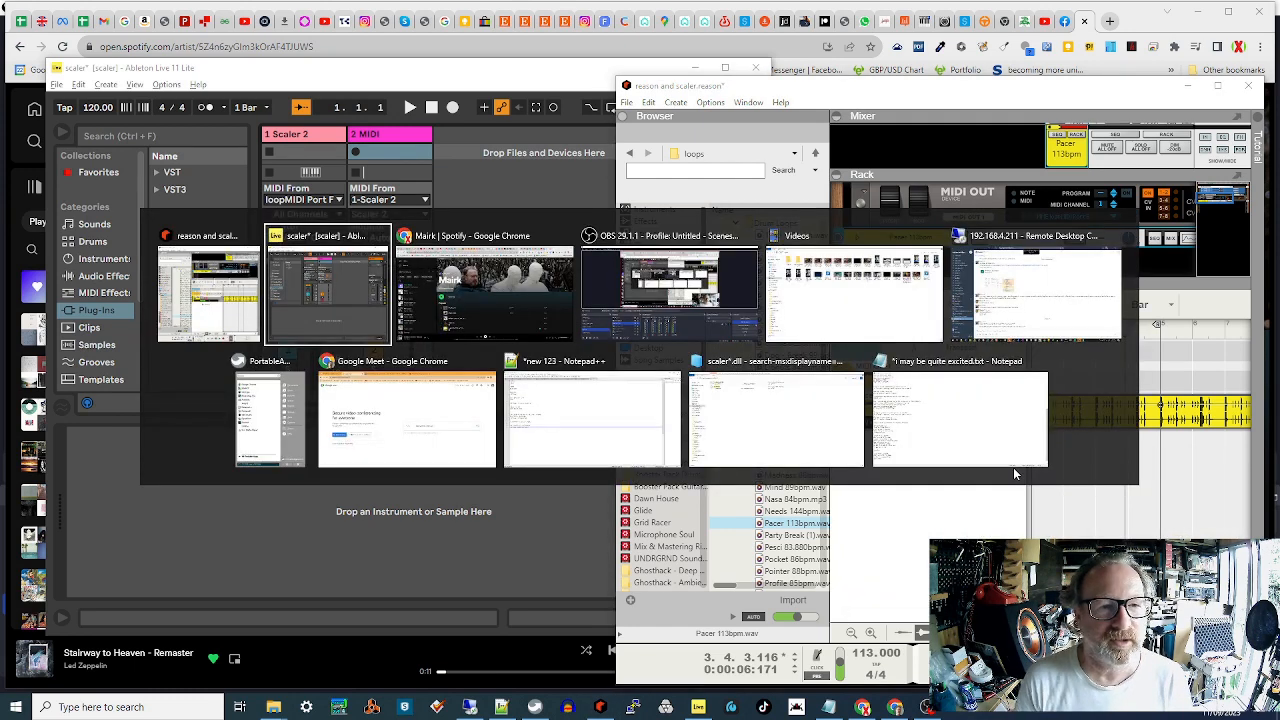
{"action": "key", "text": "Escape"}
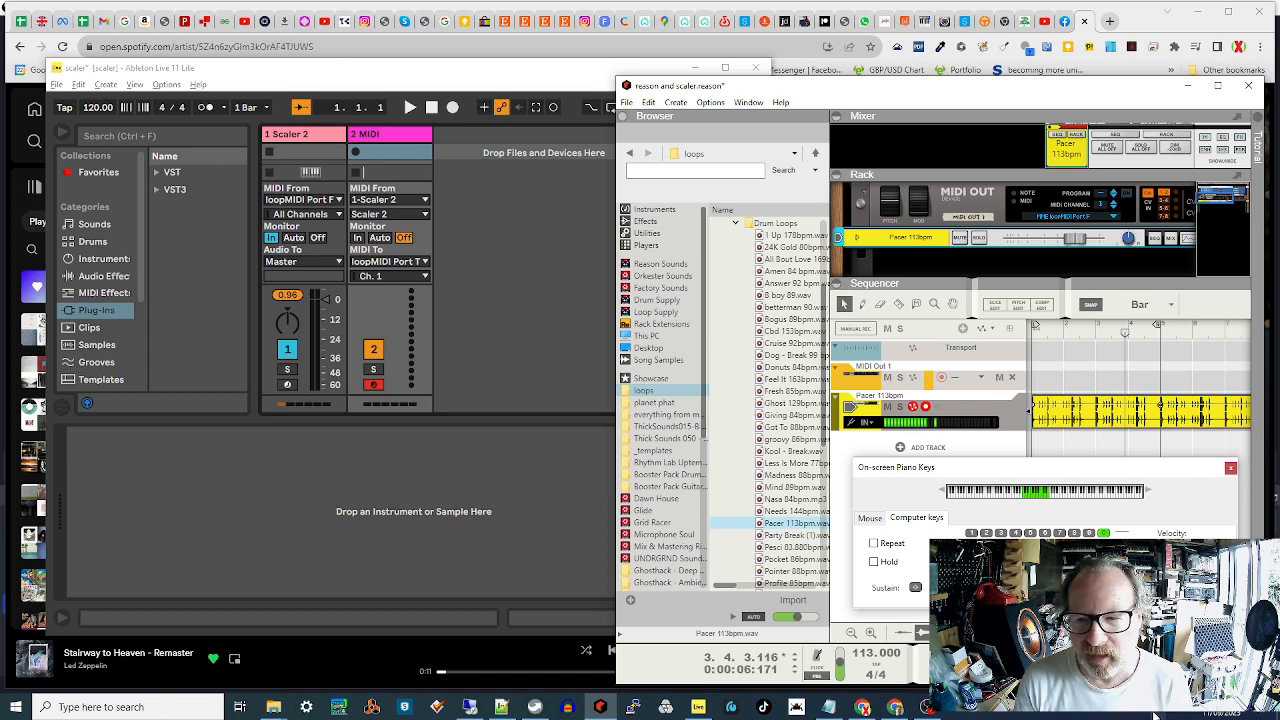
{"action": "key", "text": "alt+Tab"}
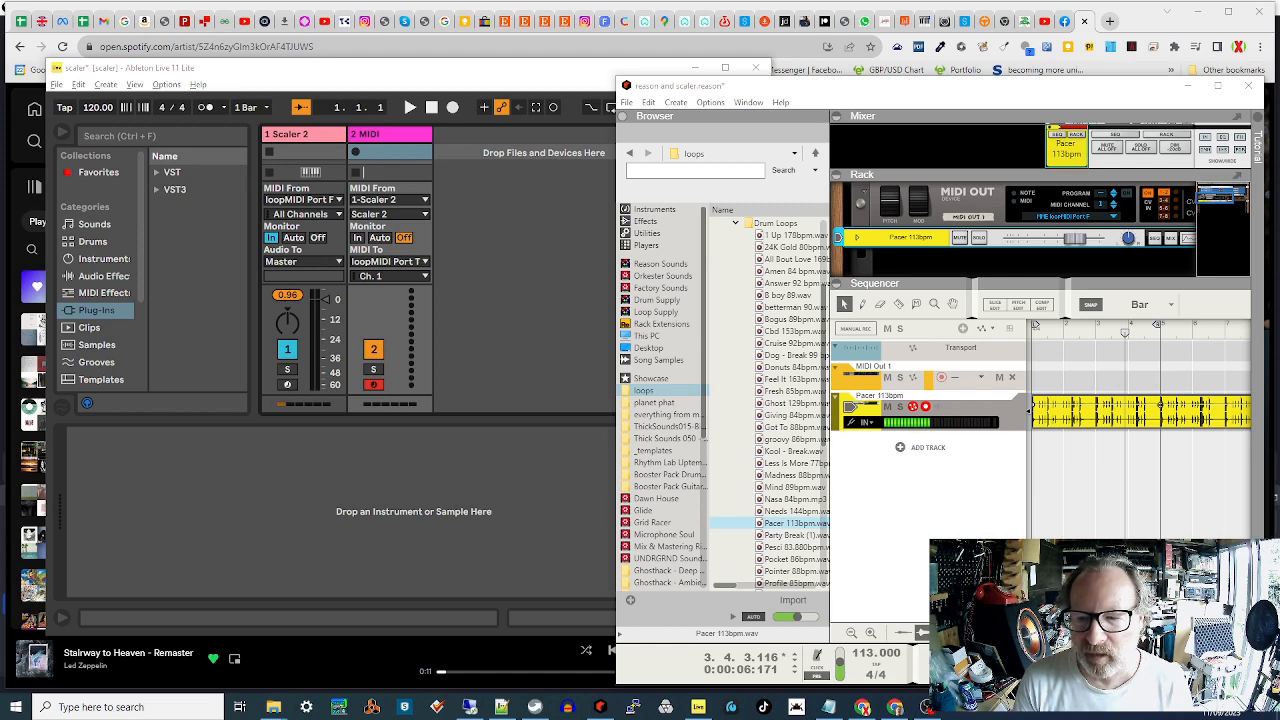
{"action": "left_click", "coordinate": [956, 711]}
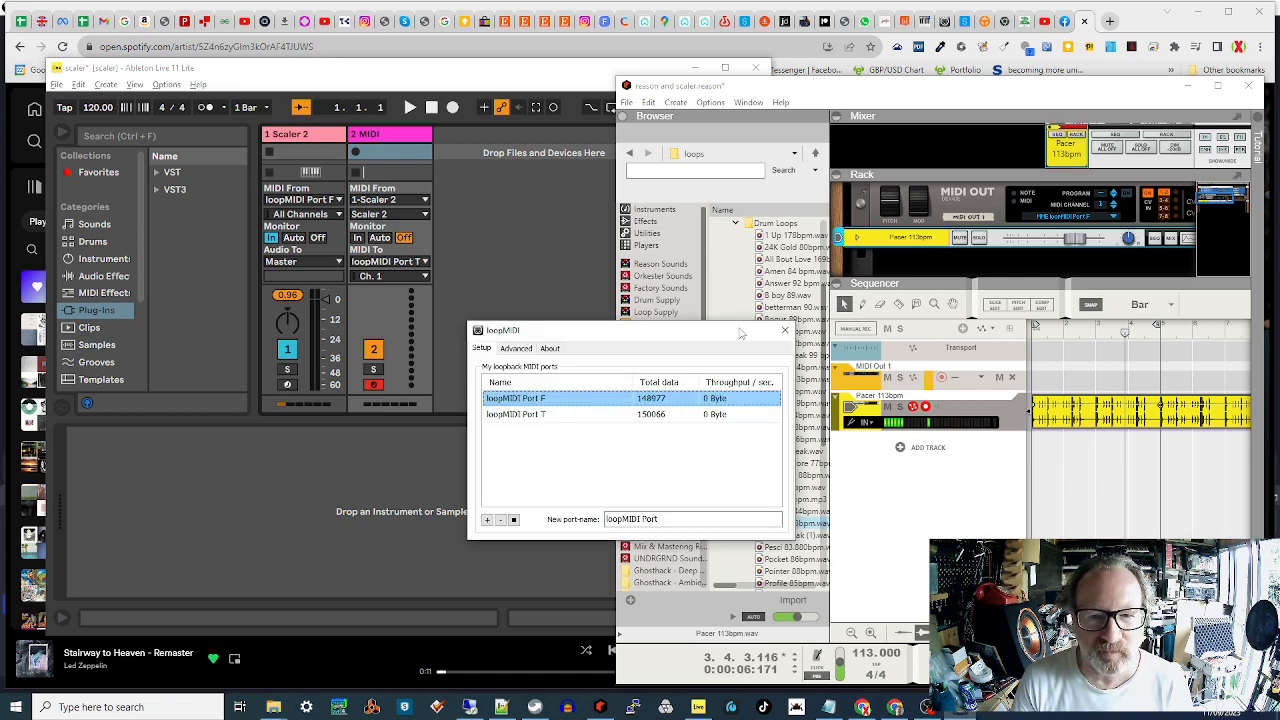
{"action": "mouse_move", "coordinate": [719, 338]}
{"action": "left_mouse_down"}
{"action": "mouse_move", "coordinate": [503, 300]}
{"action": "mouse_move", "coordinate": [618, 322]}
{"action": "mouse_move", "coordinate": [745, 292]}
{"action": "mouse_move", "coordinate": [711, 292]}
{"action": "mouse_move", "coordinate": [717, 226]}
{"action": "mouse_move", "coordinate": [717, 360]}
{"action": "left_mouse_up"}
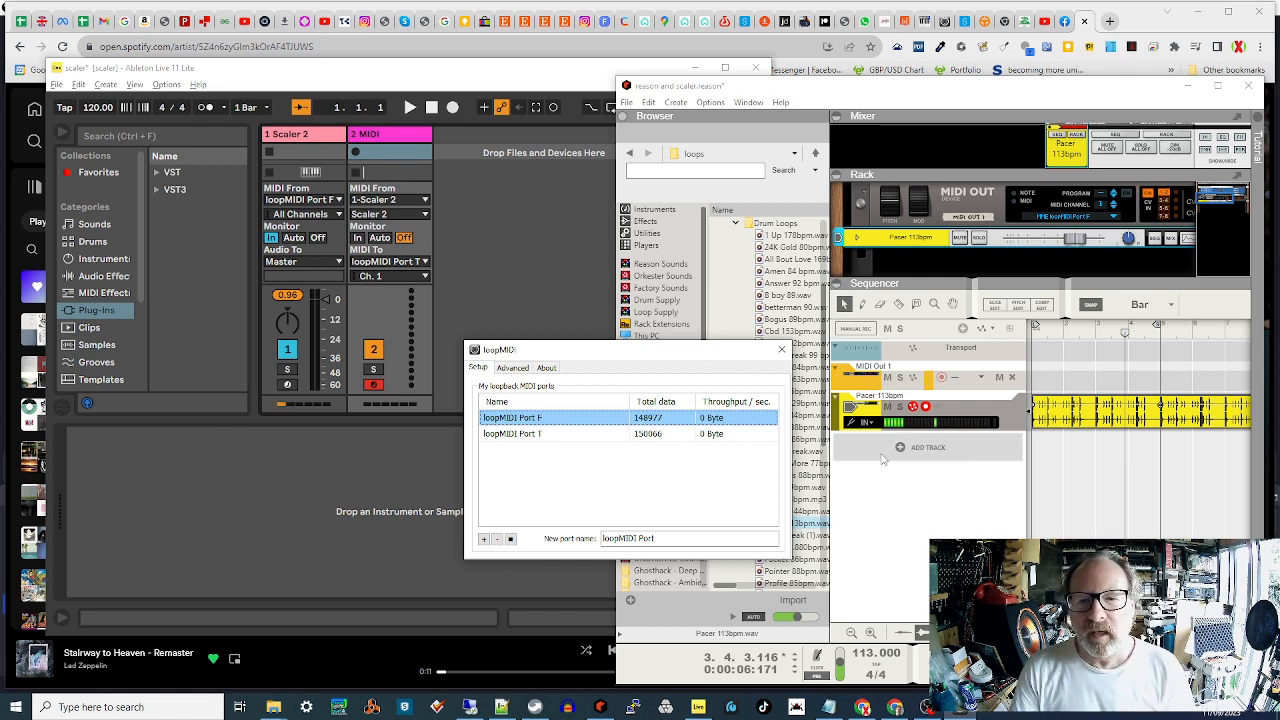
Step: Select Reason's MIDI Out 1 track and inspect the loopMIDI Port F and loopMIDI Port T entries in loopMIDI
{"action": "left_click", "coordinate": [875, 390]}
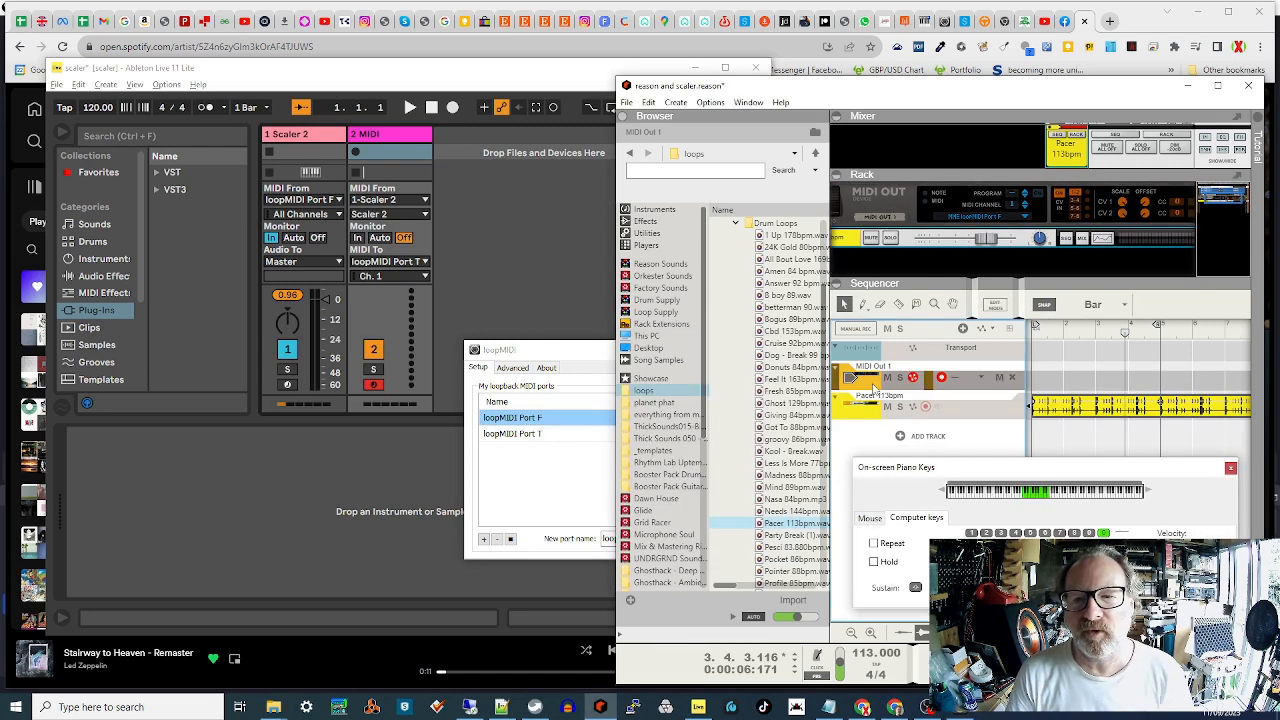
{"action": "left_click", "coordinate": [571, 351]}
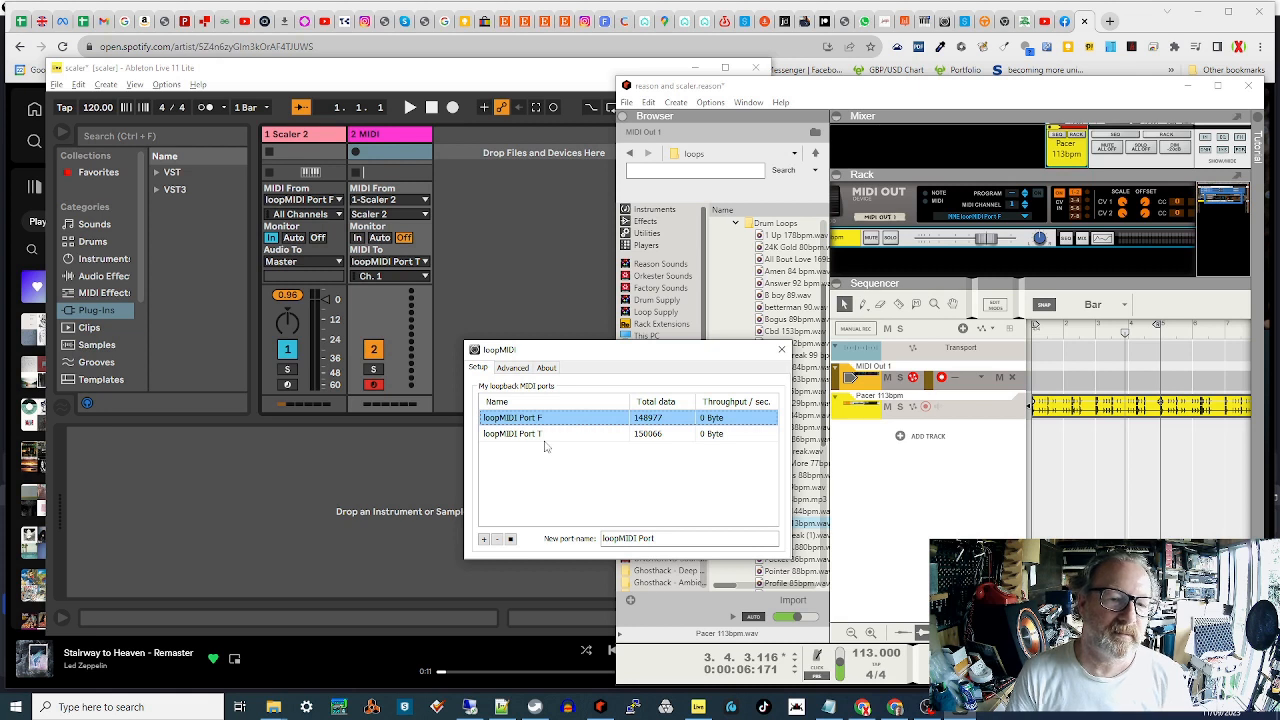
{"action": "left_click", "coordinate": [551, 433]}
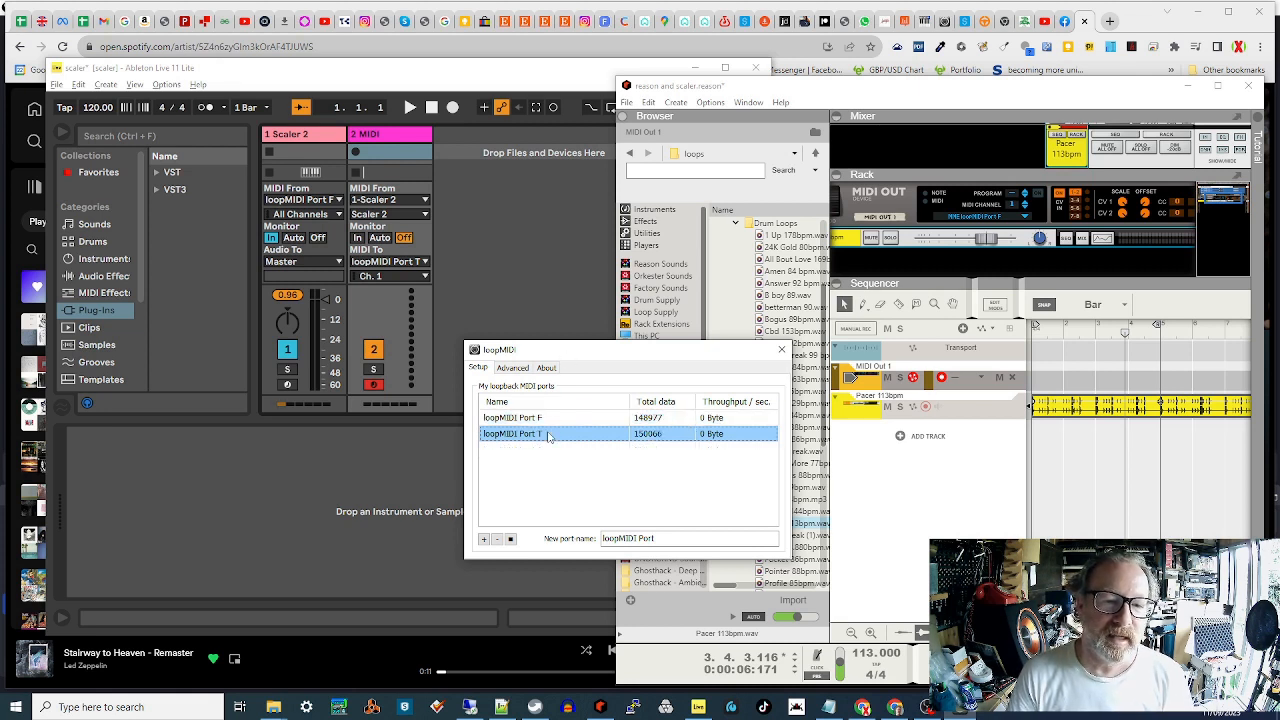
{"action": "left_click", "coordinate": [552, 420]}
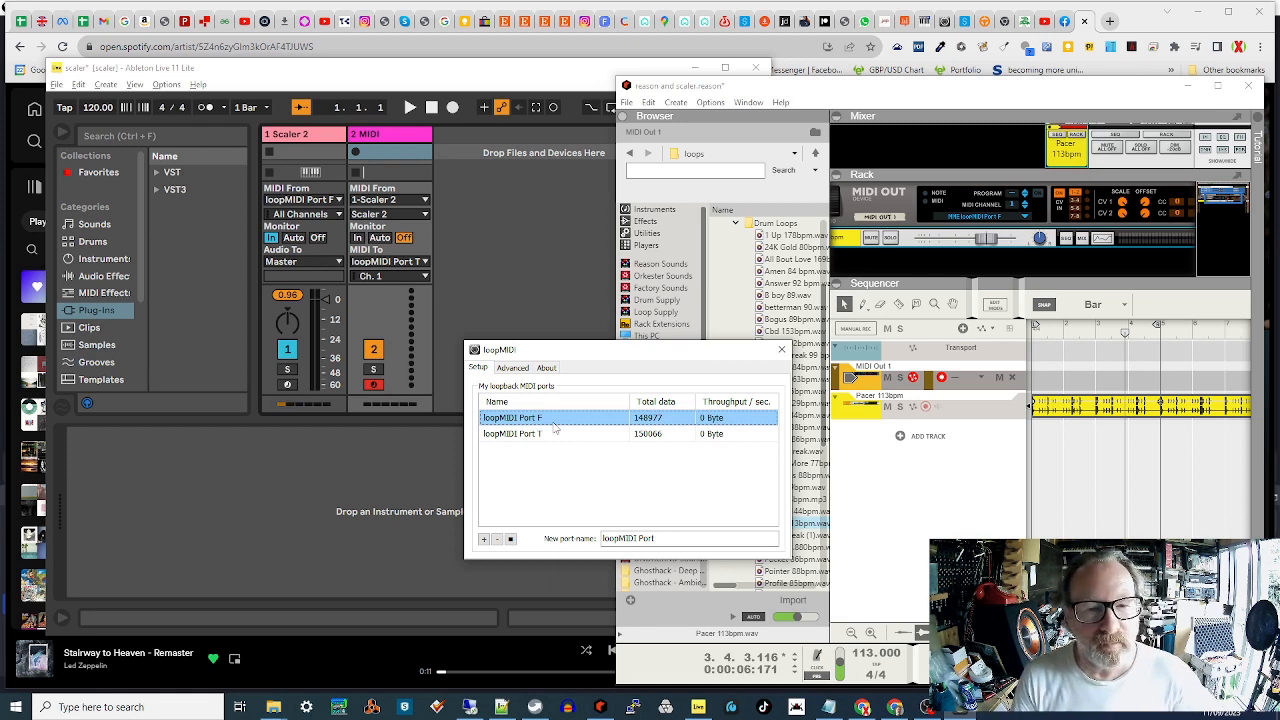
{"action": "left_click", "coordinate": [554, 436]}
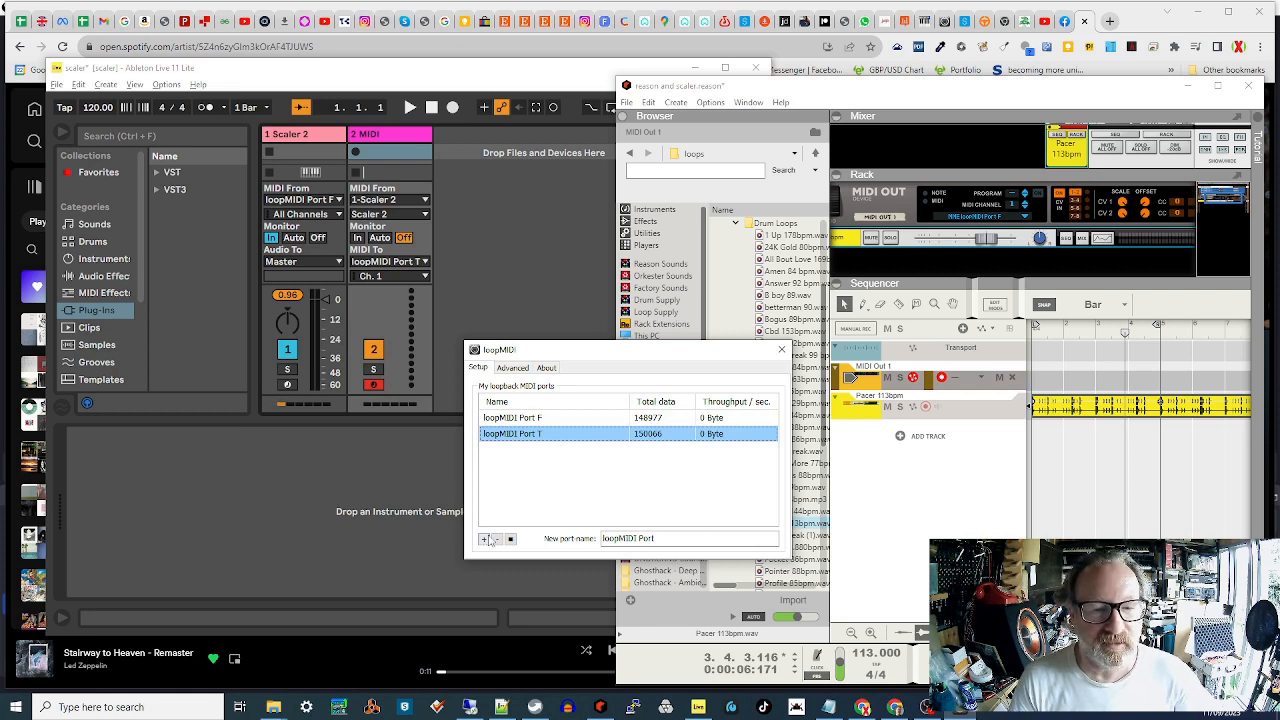
Step: Examine the new port name entry and the port list in loopMIDI, and close its window
{"action": "left_click", "coordinate": [669, 538]}
{"action": "left_click_drag", "start_coordinate": [669, 538], "coordinate": [598, 540]}
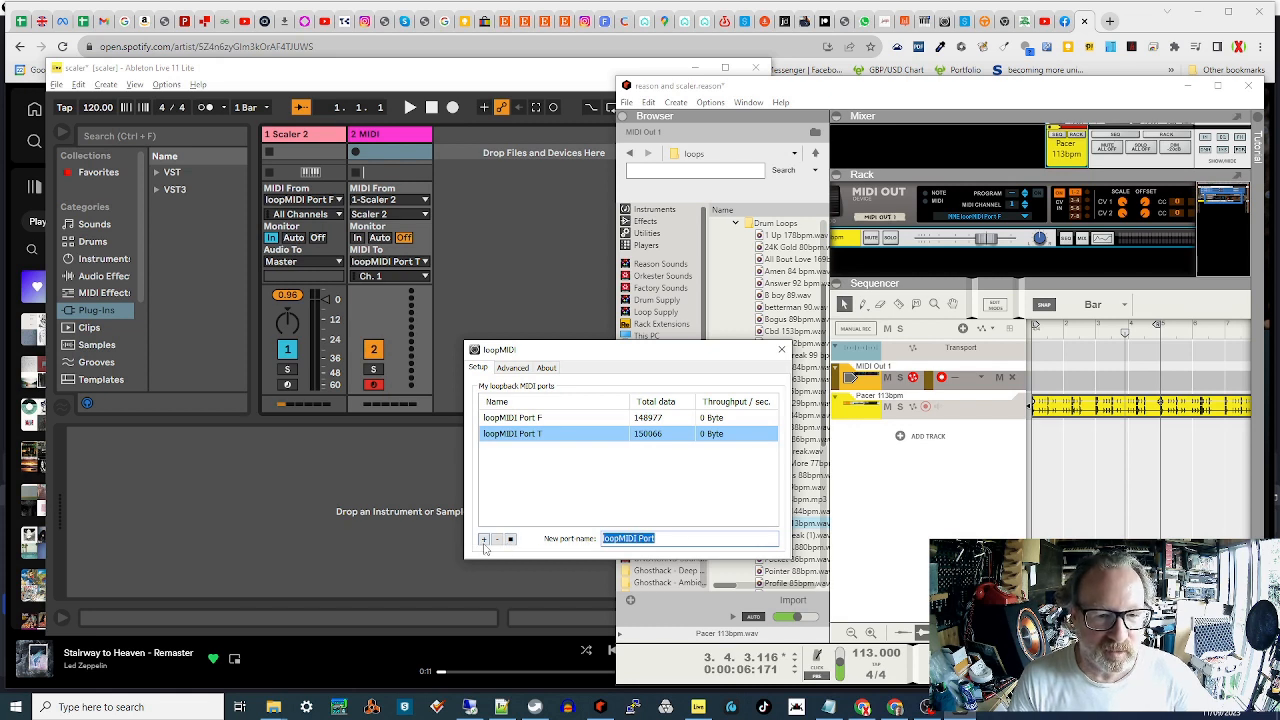
{"action": "left_click", "coordinate": [535, 498]}
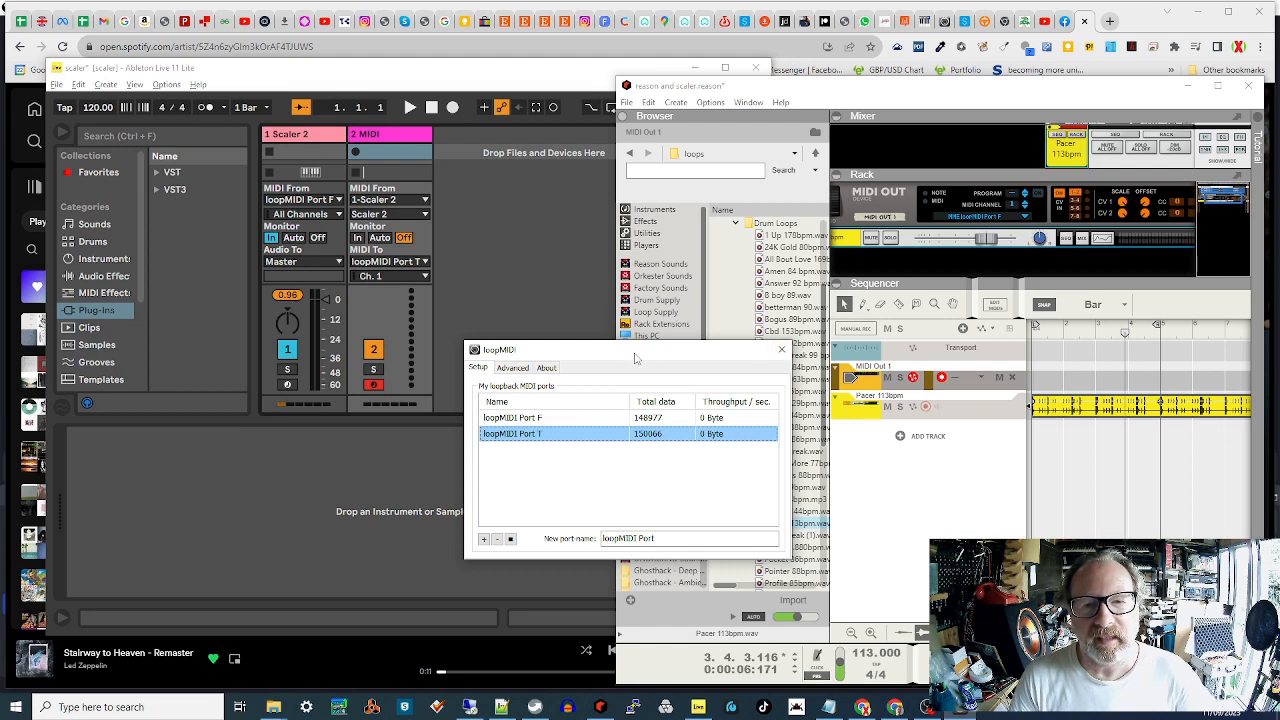
{"action": "left_click_drag", "start_coordinate": [634, 357], "coordinate": [648, 328]}
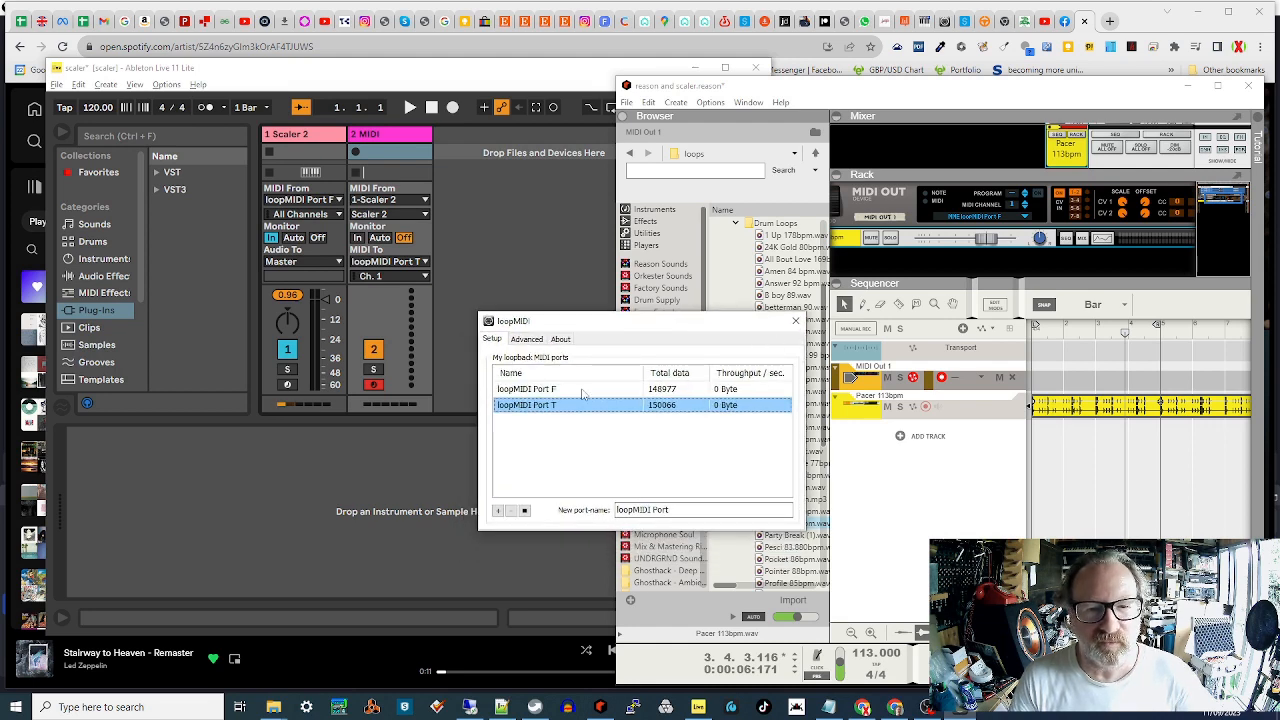
{"action": "left_click", "coordinate": [796, 320]}
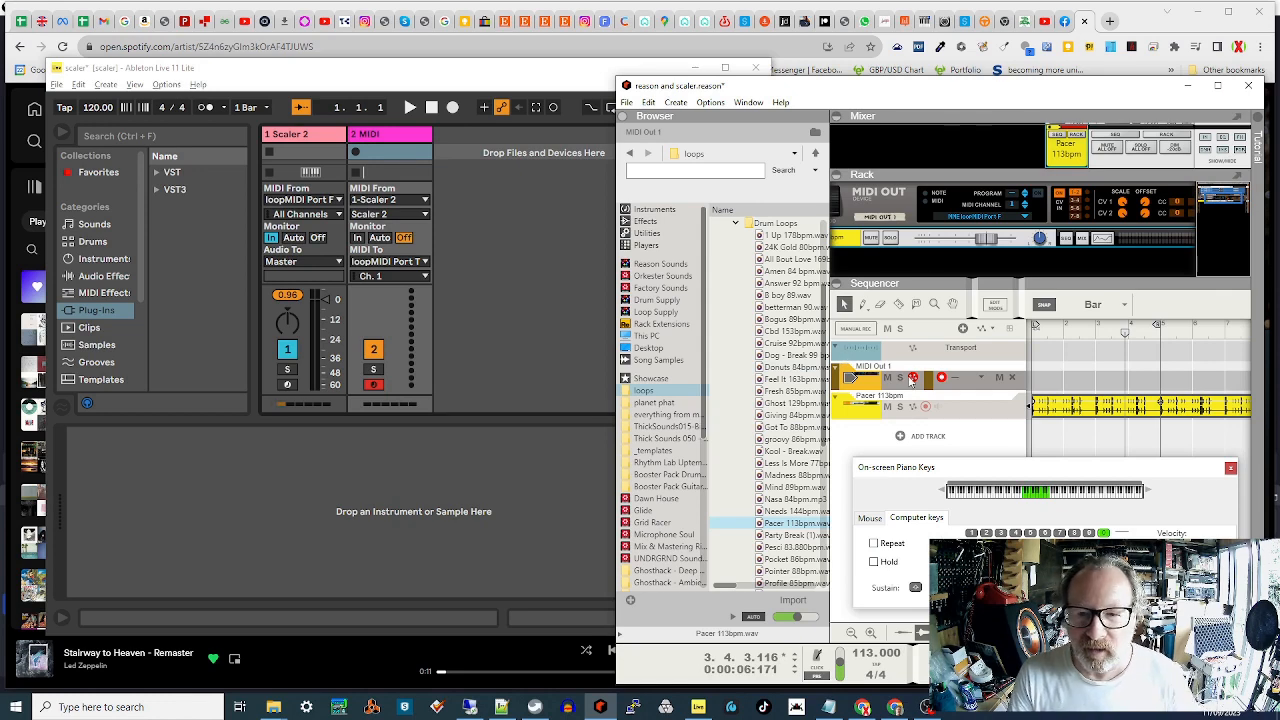
Step: Check the available output ports of Reason's MIDI Out device, leaving MME loopMIDI Port F selected
{"action": "left_click", "coordinate": [870, 385]}
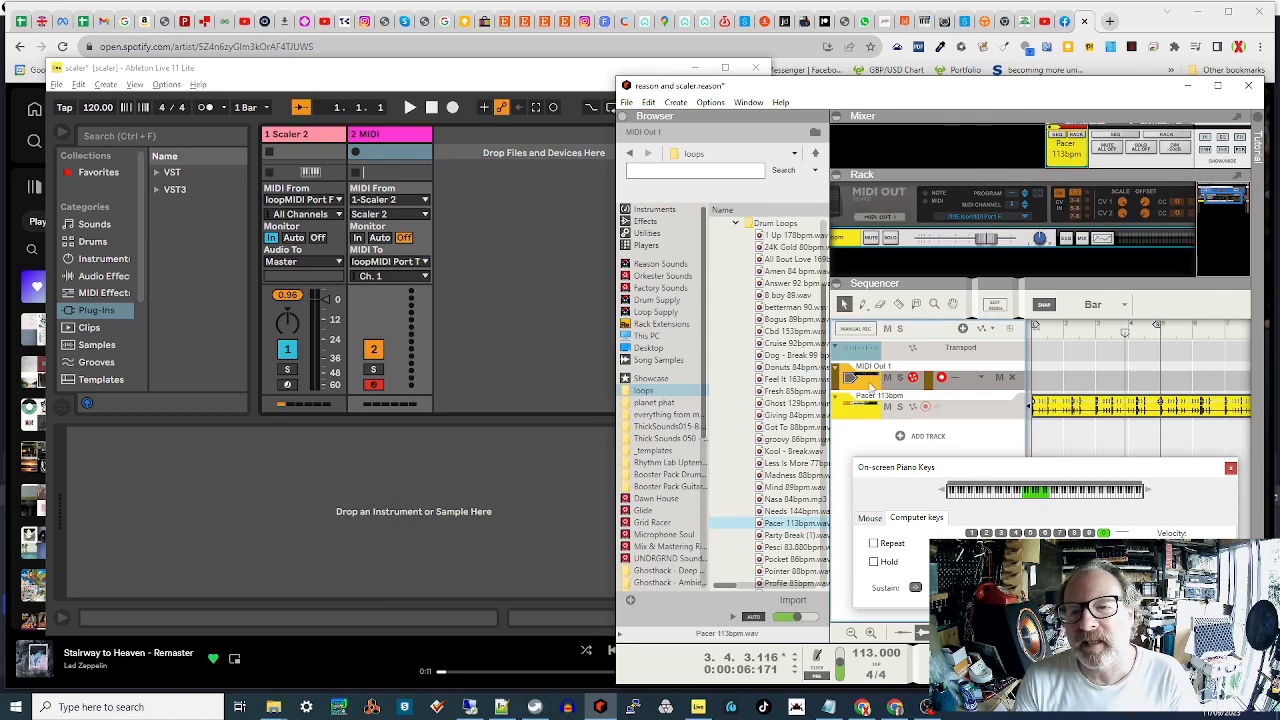
{"action": "left_click", "coordinate": [960, 216]}
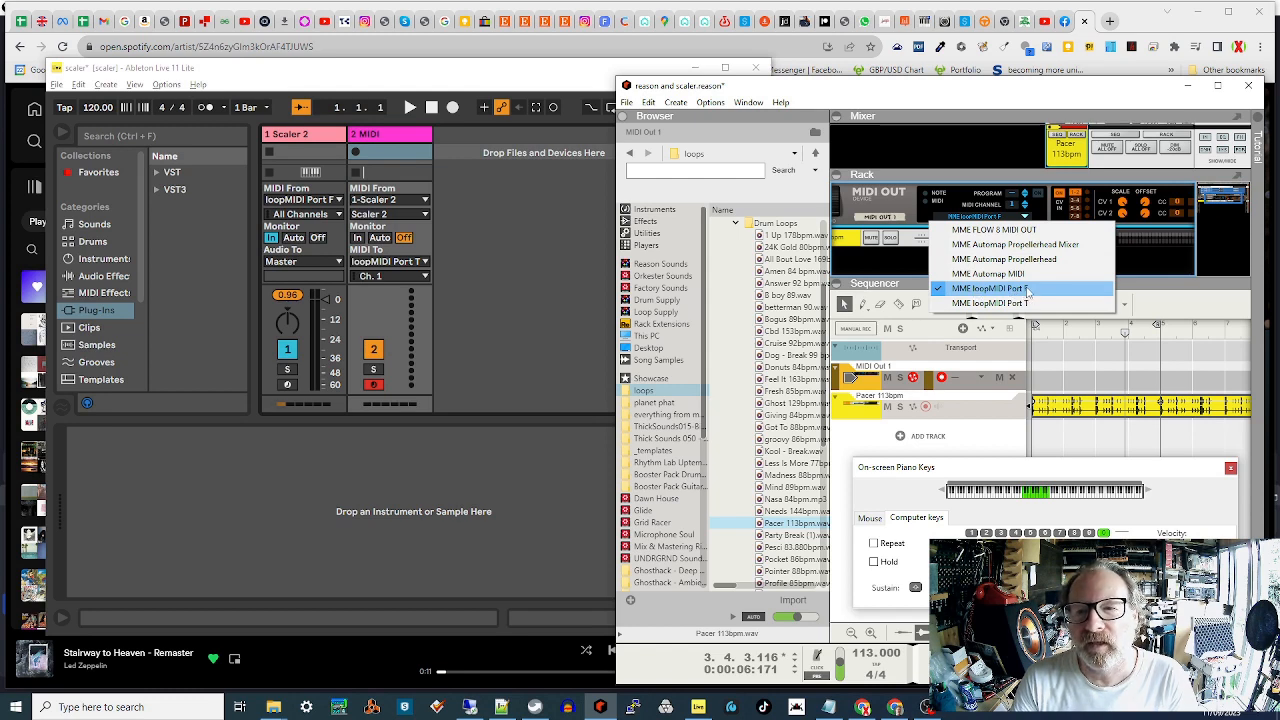
{"action": "left_click", "coordinate": [981, 177]}
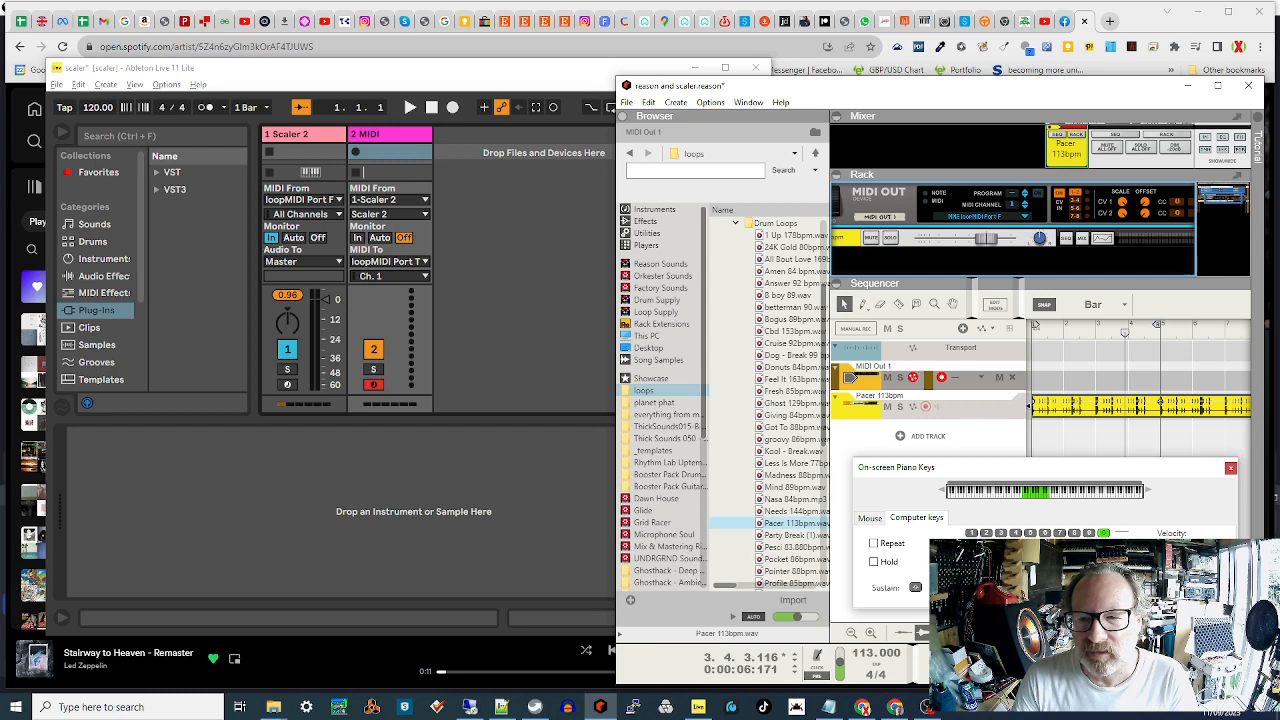
Step: Play one note three times through Reason's MIDI Out 1 track to test the connection to Ableton Live
{"action": "key", "text": "a"}
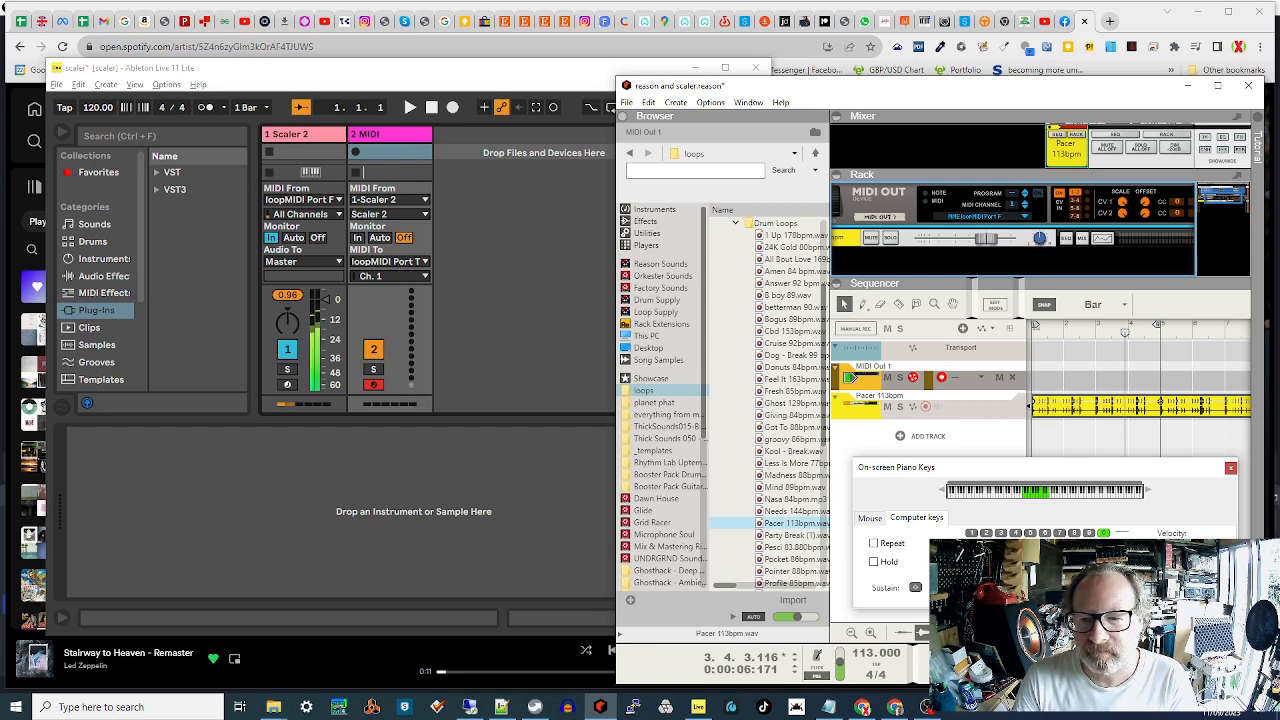
{"action": "key", "text": "a"}
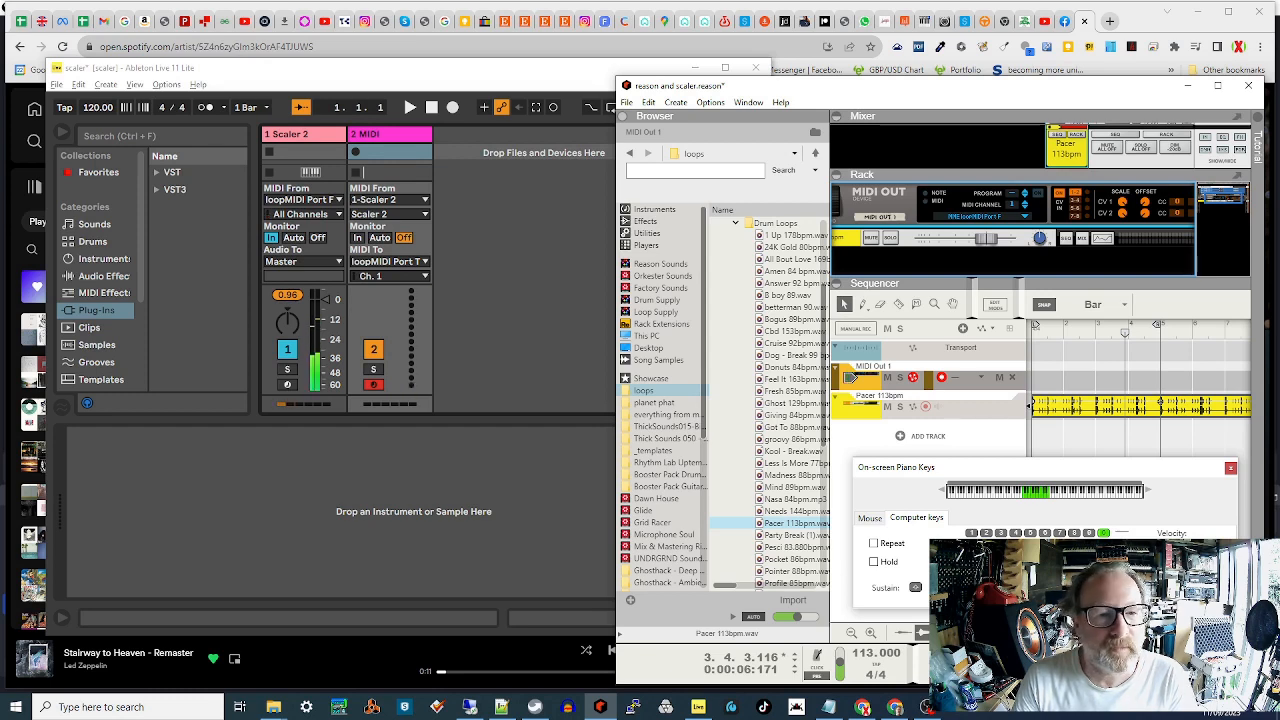
{"action": "key", "text": "a"}
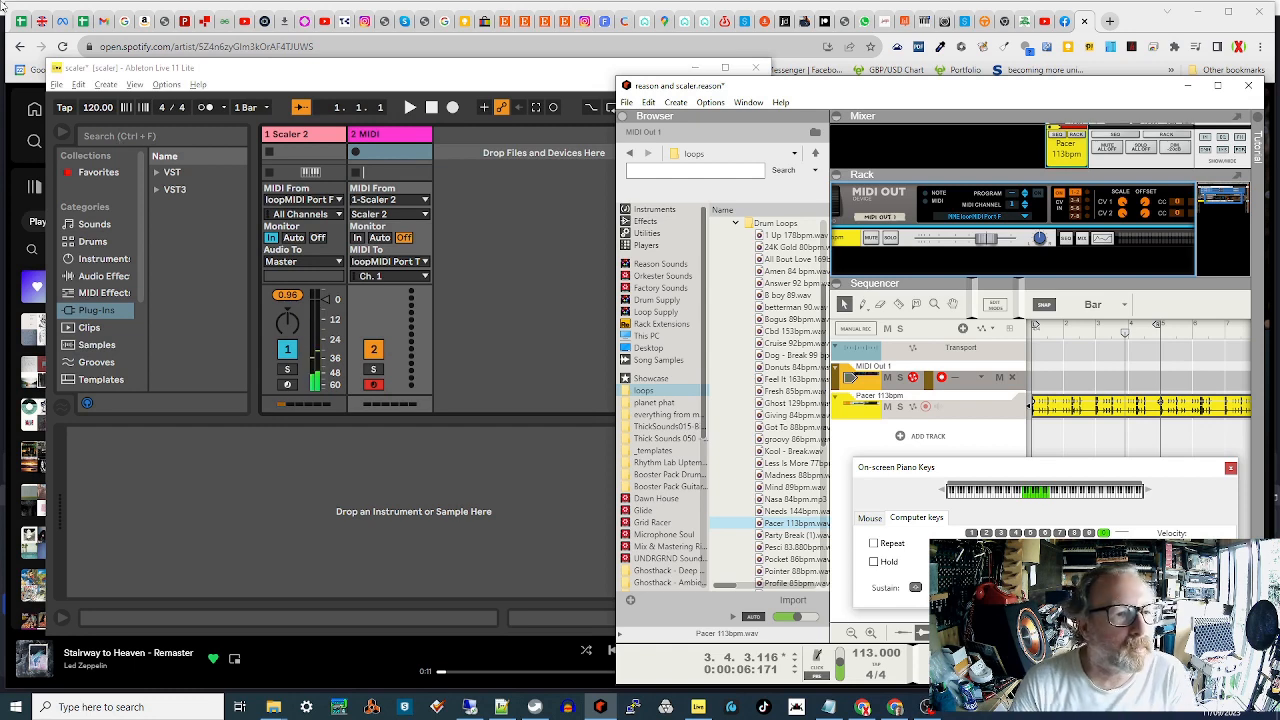
Step: Switch to Ableton Live and review the MIDI preferences for the loopMIDI Port F input and the loopMIDI Port T output
{"action": "left_click", "coordinate": [224, 72]}
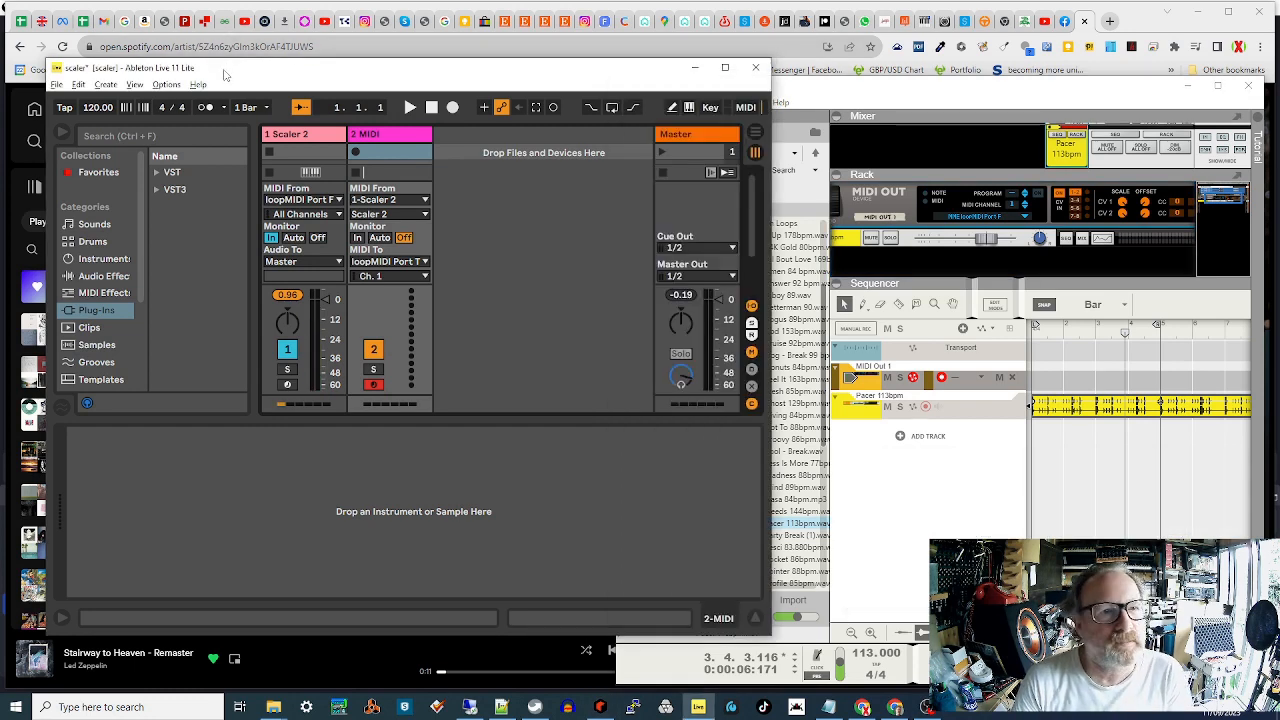
{"action": "left_click", "coordinate": [78, 84]}
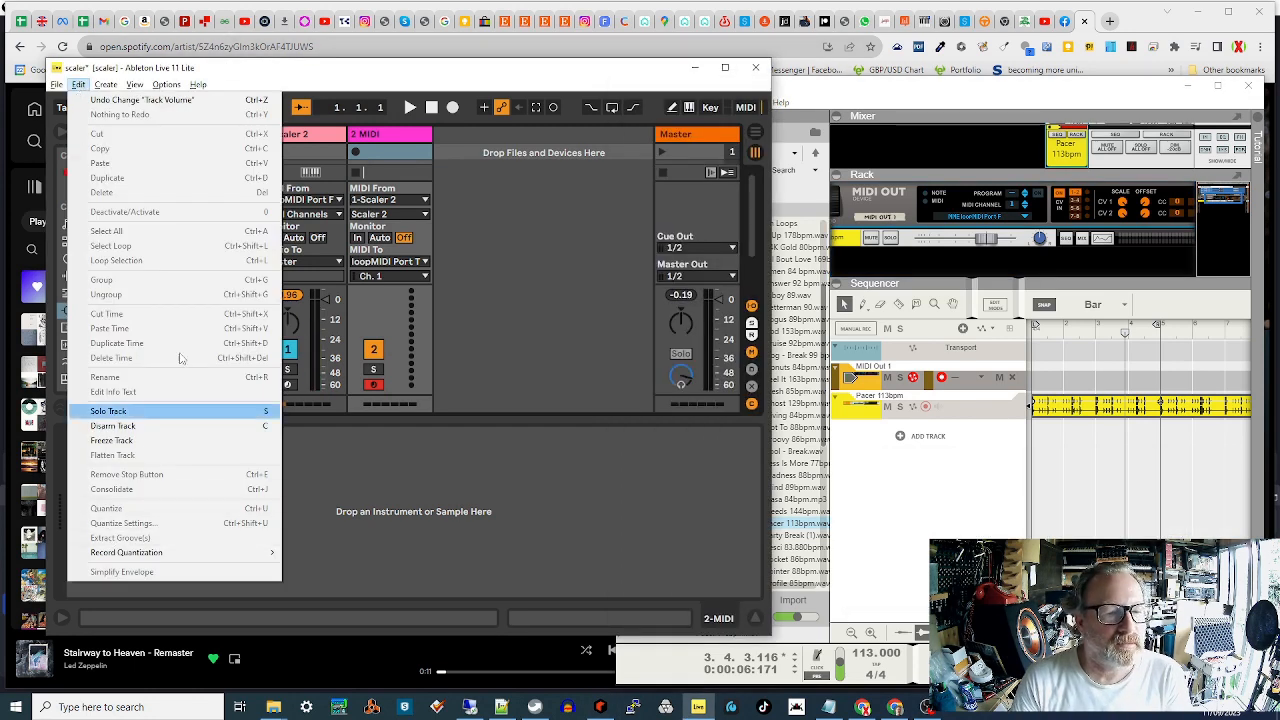
{"action": "left_click", "coordinate": [166, 84]}
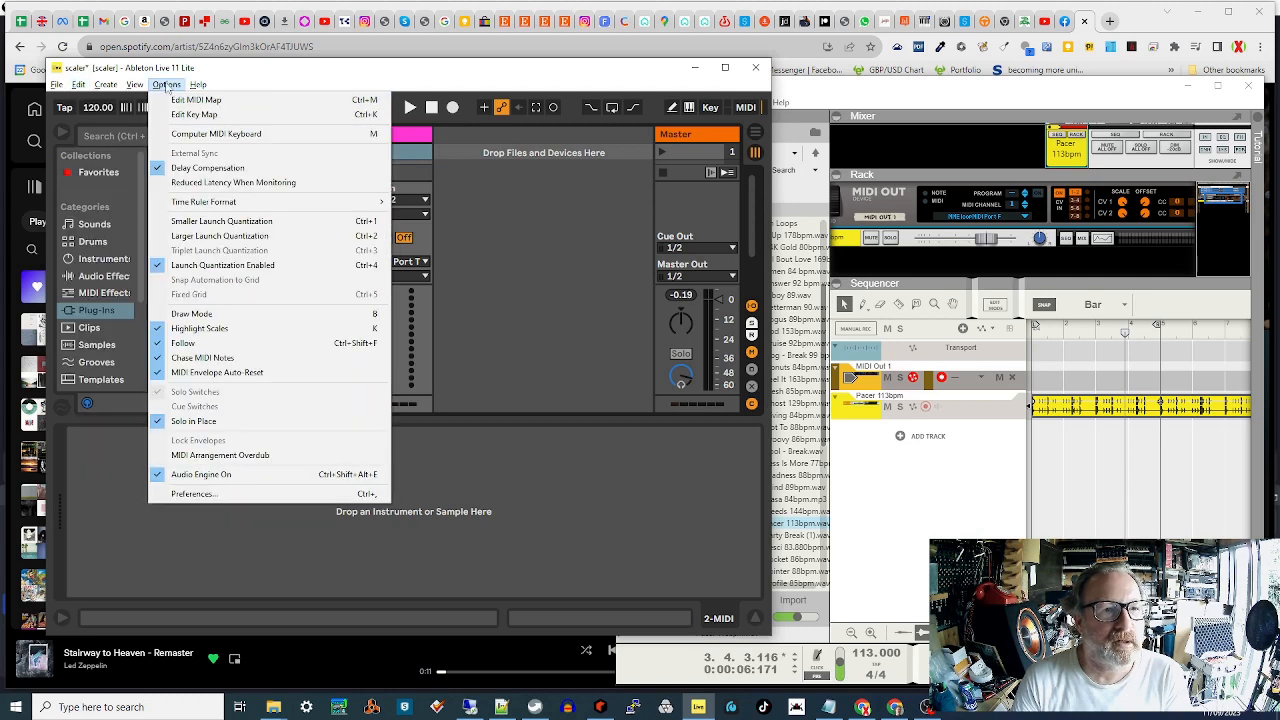
{"action": "left_click", "coordinate": [195, 494]}
{"action": "left_click_drag", "start_coordinate": [443, 162], "coordinate": [693, 160]}
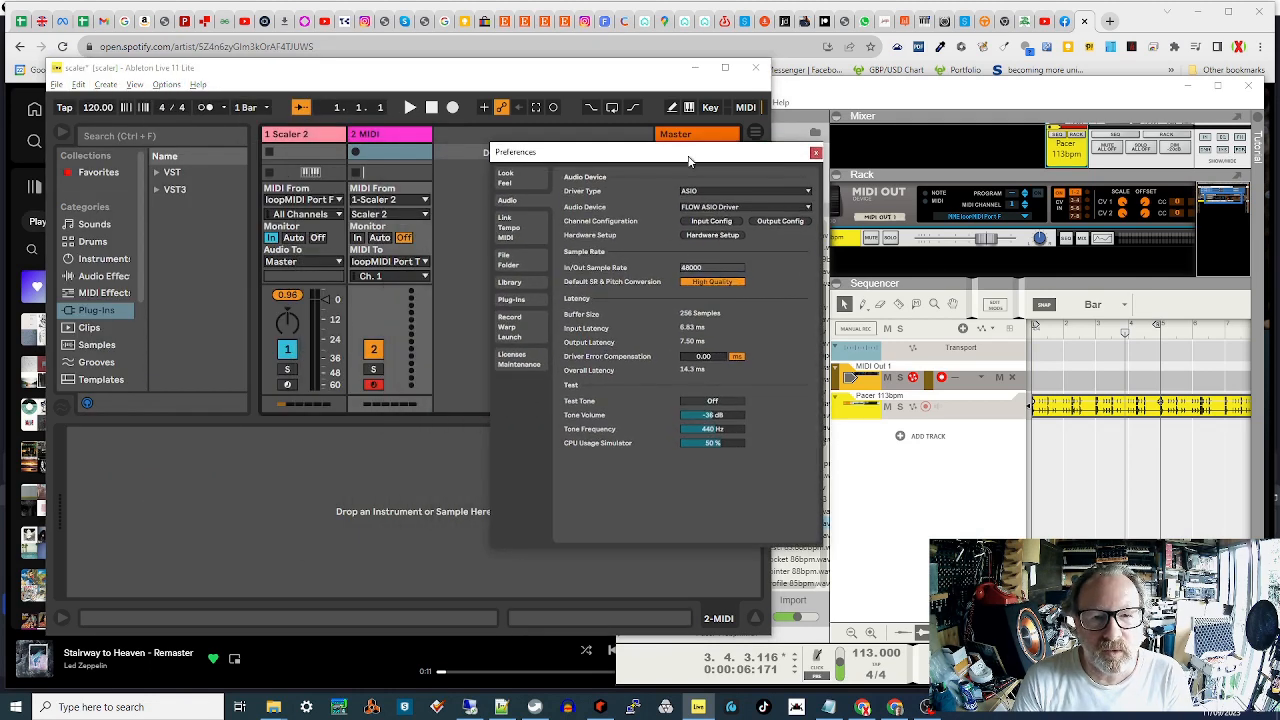
{"action": "left_click", "coordinate": [534, 235]}
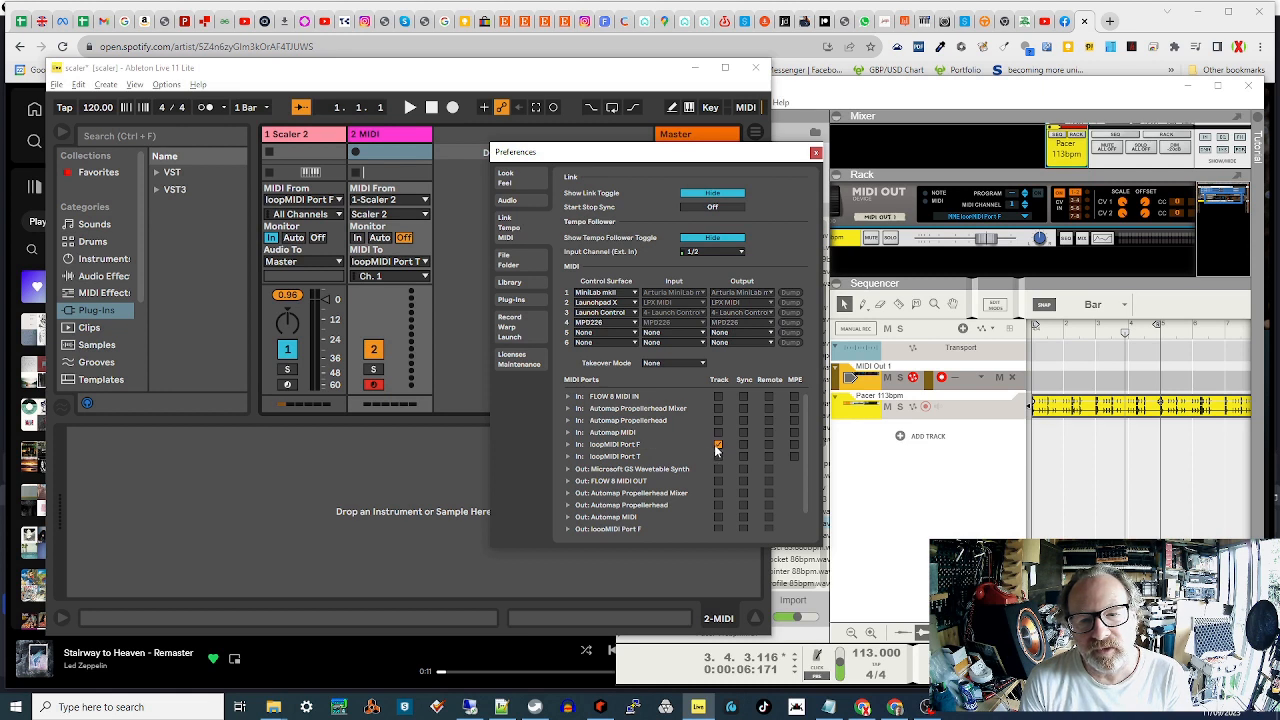
{"action": "scroll", "coordinate": [718, 450], "scroll_direction": "down", "scroll_amount": 1}
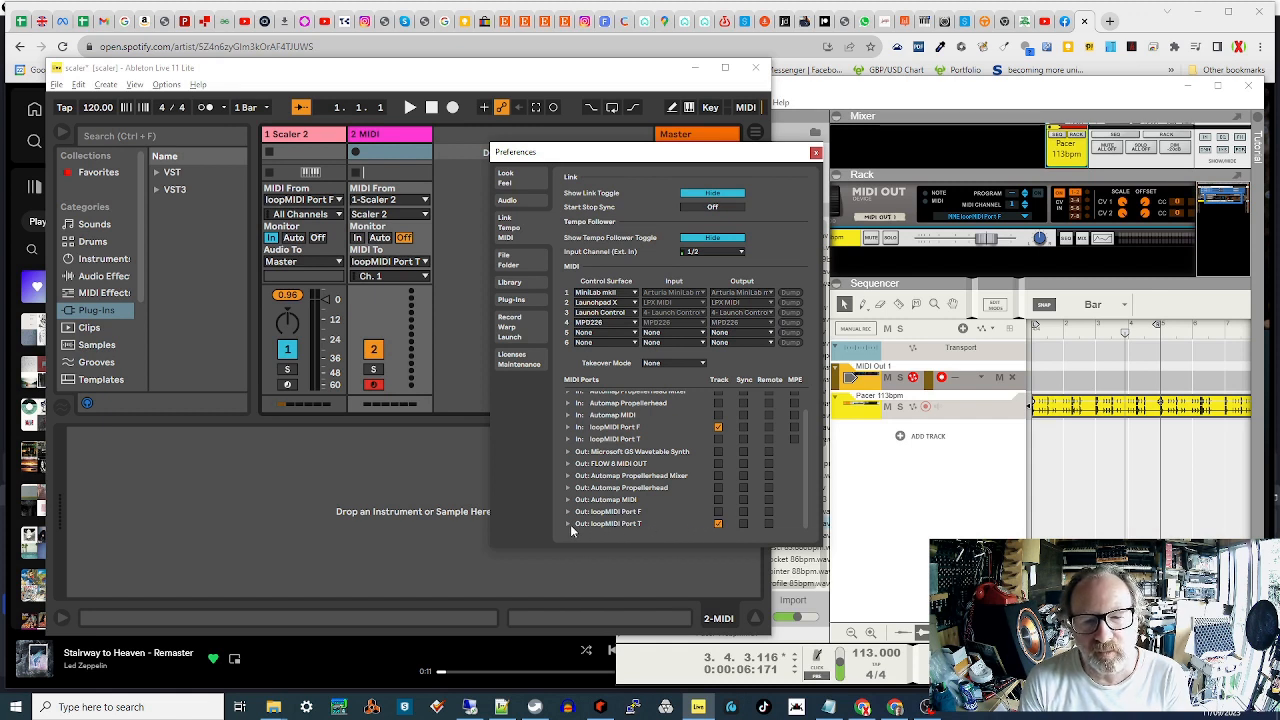
{"action": "left_click", "coordinate": [816, 153]}
Step: Open the Scaler 2 plug-in window from the Scaler 2 track and reposition it on the screen
{"action": "left_click", "coordinate": [268, 152]}
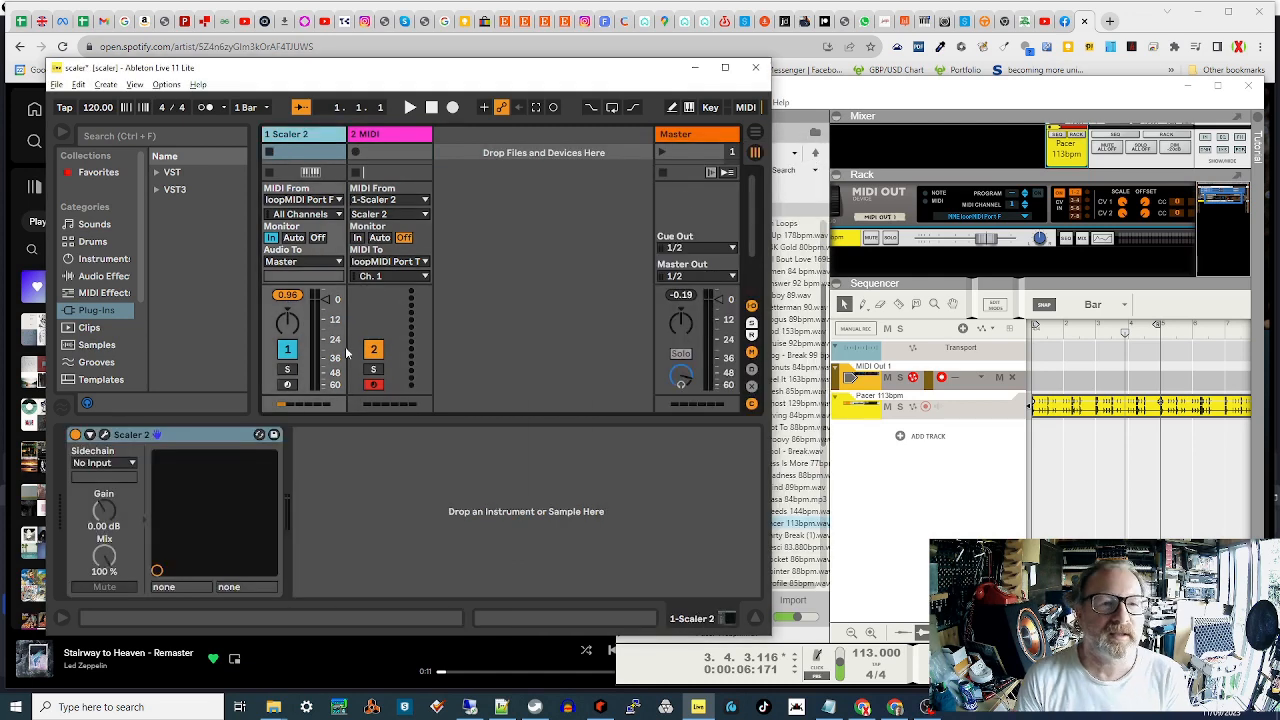
{"action": "left_click", "coordinate": [104, 436]}
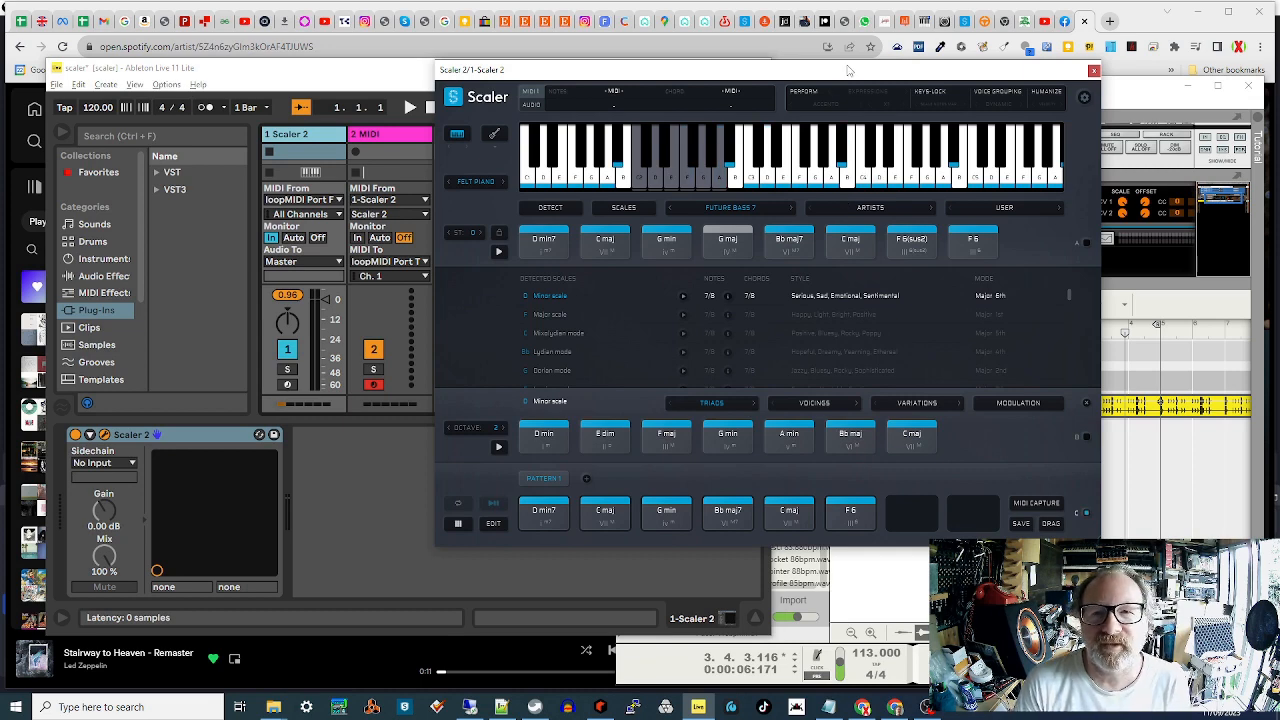
{"action": "left_click_drag", "start_coordinate": [848, 70], "coordinate": [801, 79]}
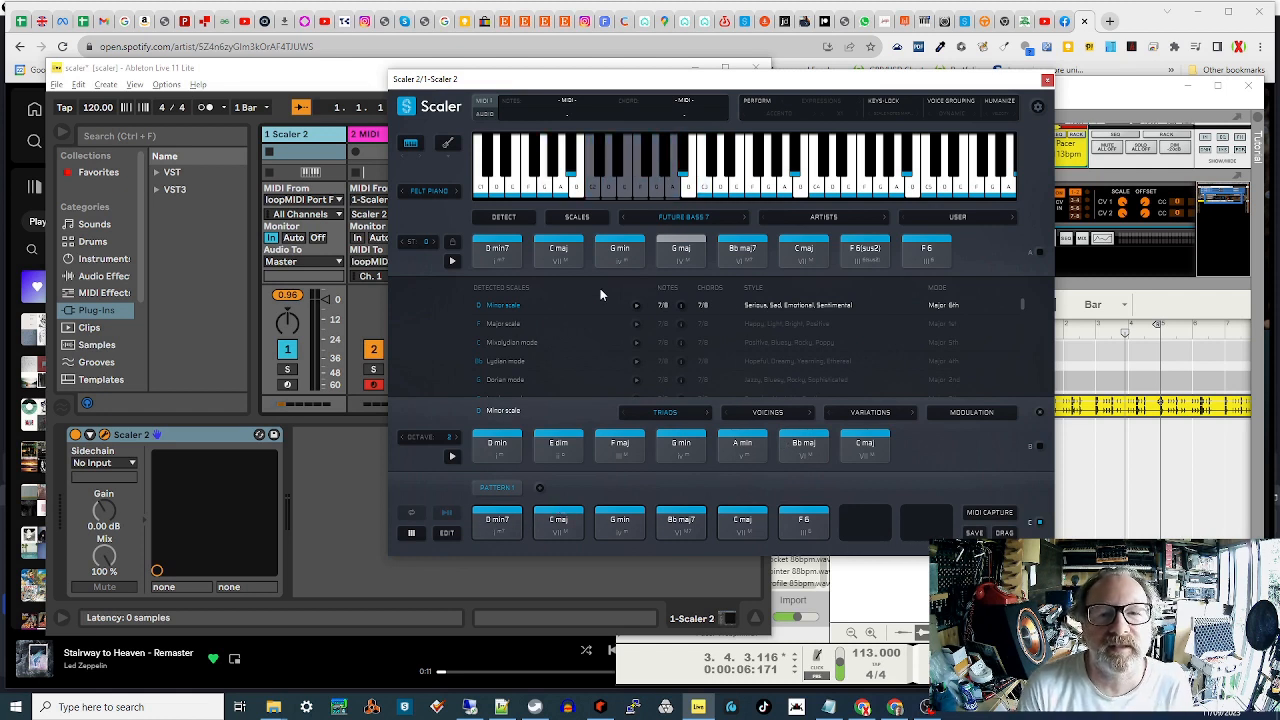
Step: Audition the first five Pattern 1 chords in Scaler: D min7, C maj, G min, Bb maj7 and C maj
{"action": "left_click", "coordinate": [491, 530]}
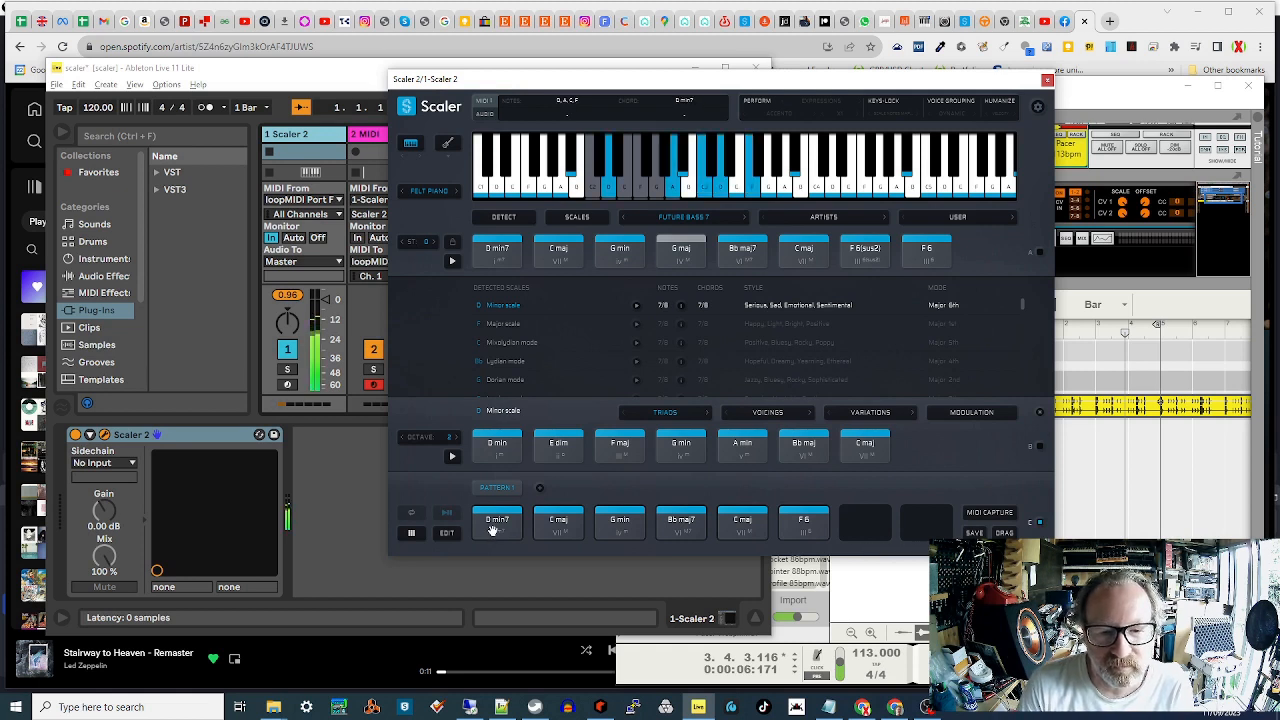
{"action": "left_click", "coordinate": [555, 527]}
{"action": "left_click", "coordinate": [614, 523]}
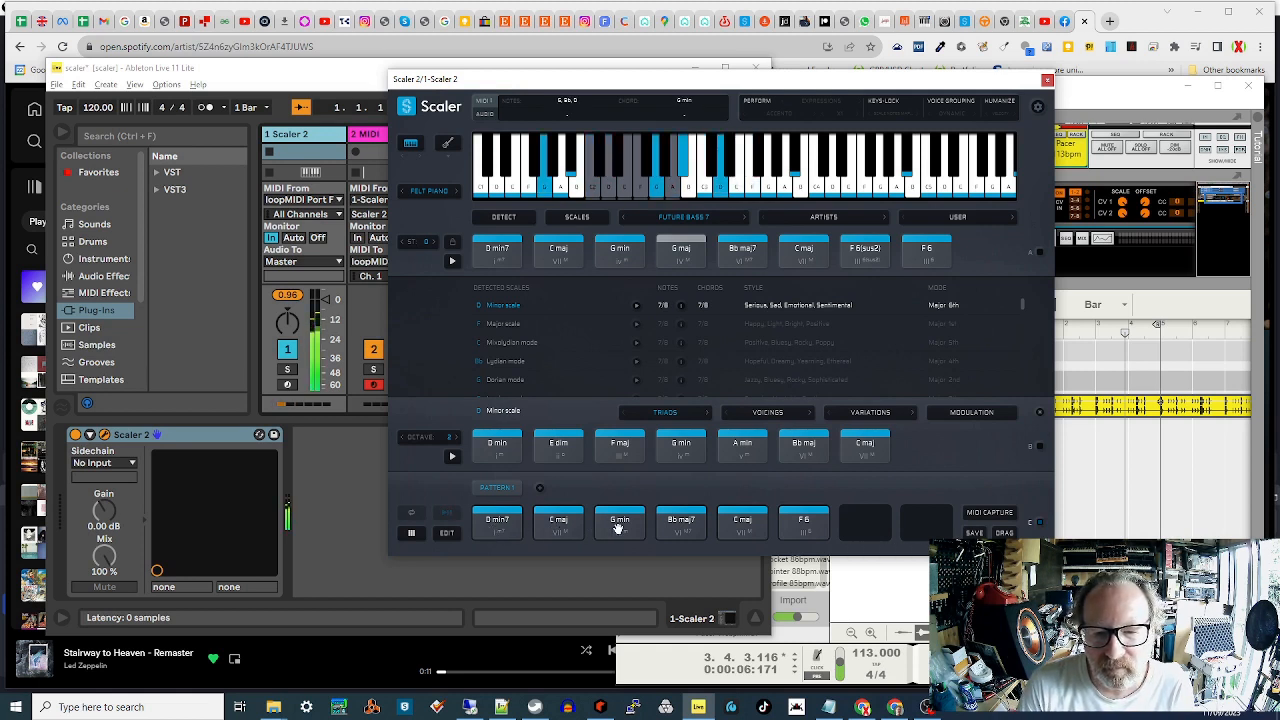
{"action": "left_click", "coordinate": [669, 523]}
{"action": "left_click", "coordinate": [731, 523]}
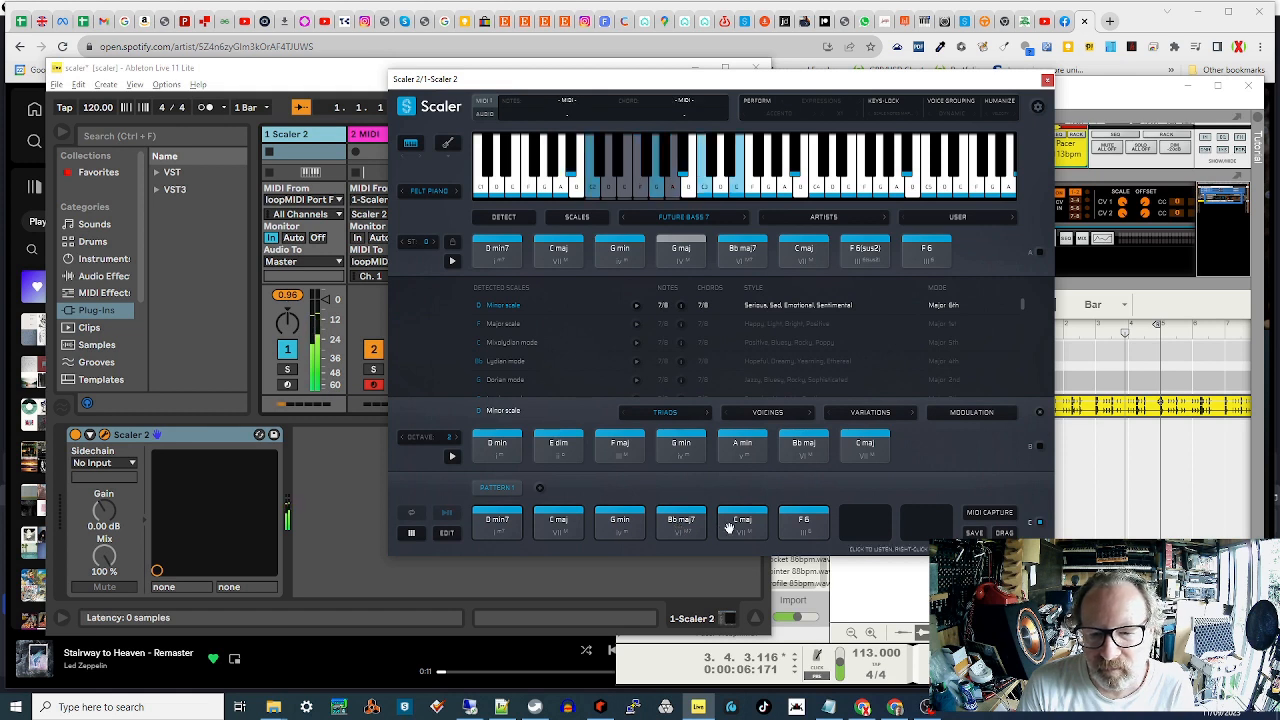
Step: Audition the F 6 chord, replay all six Pattern 1 chords plus the C maj triad, and close the Scaler 2 window
{"action": "left_click", "coordinate": [797, 528]}
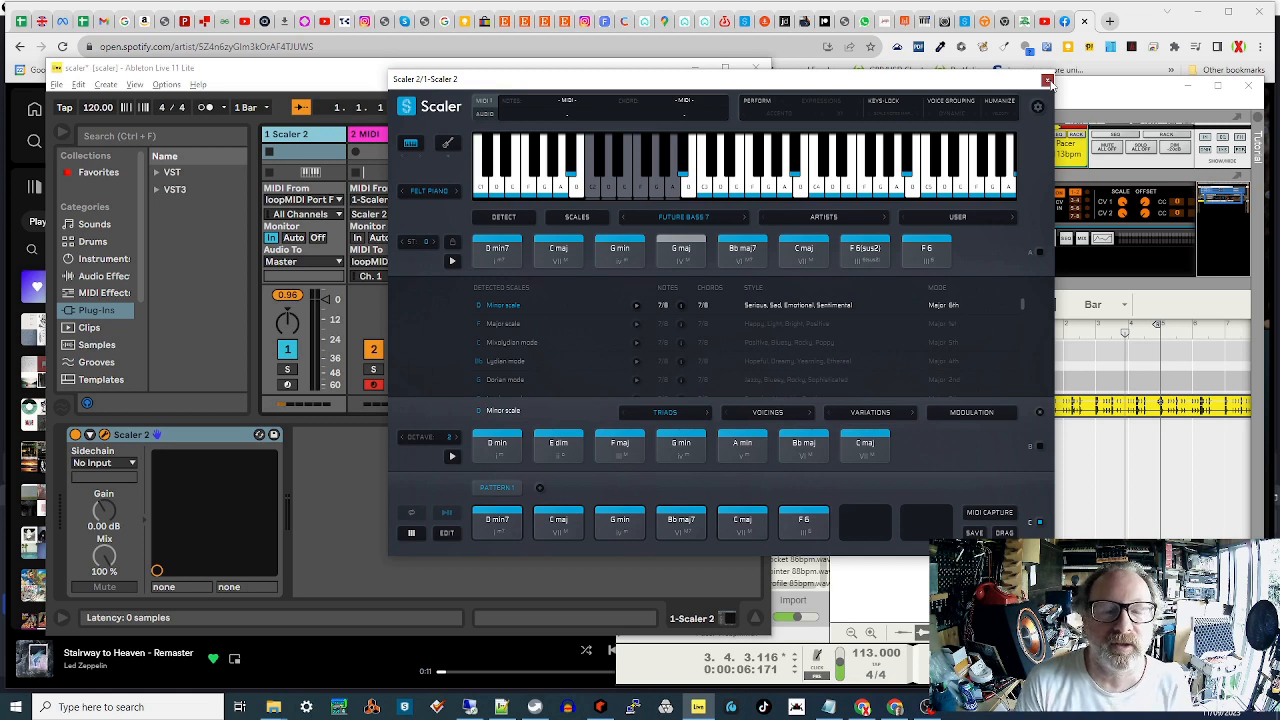
{"action": "left_click", "coordinate": [499, 522]}
{"action": "left_click", "coordinate": [555, 524]}
{"action": "left_click", "coordinate": [604, 525]}
{"action": "left_click", "coordinate": [677, 525]}
{"action": "left_click", "coordinate": [730, 526]}
{"action": "left_click", "coordinate": [787, 527]}
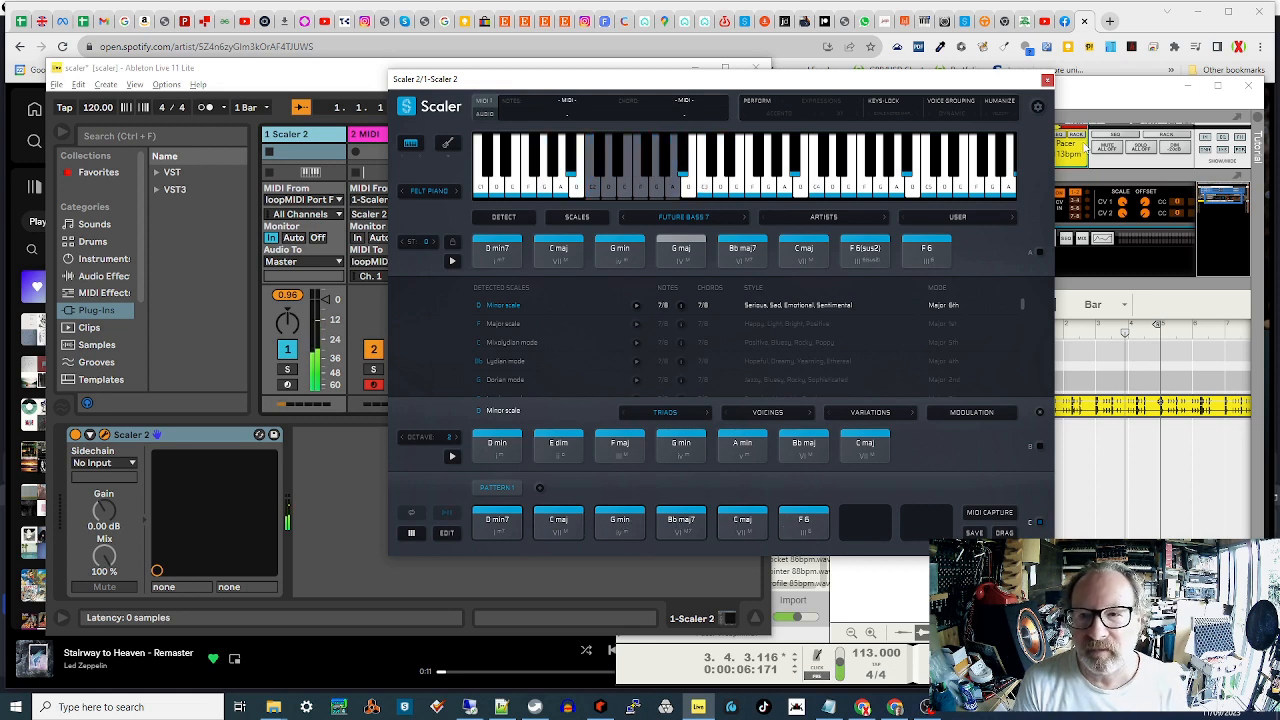
{"action": "left_click", "coordinate": [864, 452]}
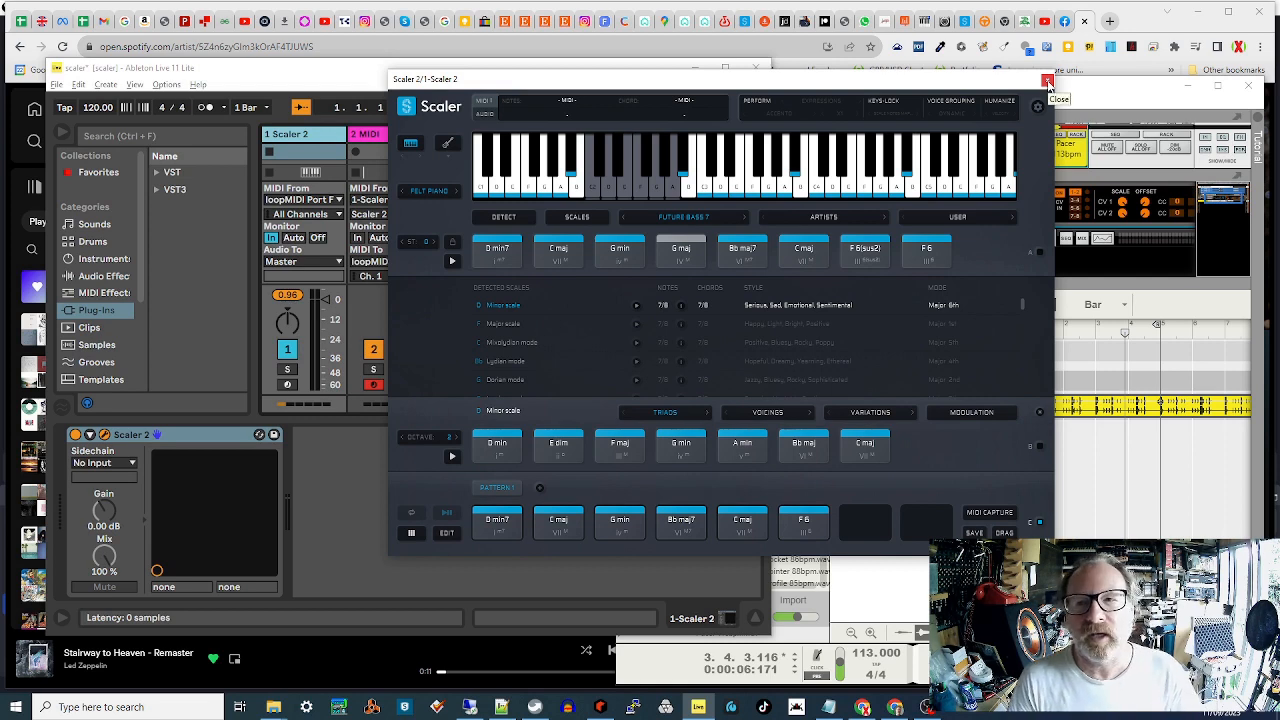
{"action": "left_click", "coordinate": [1047, 81]}
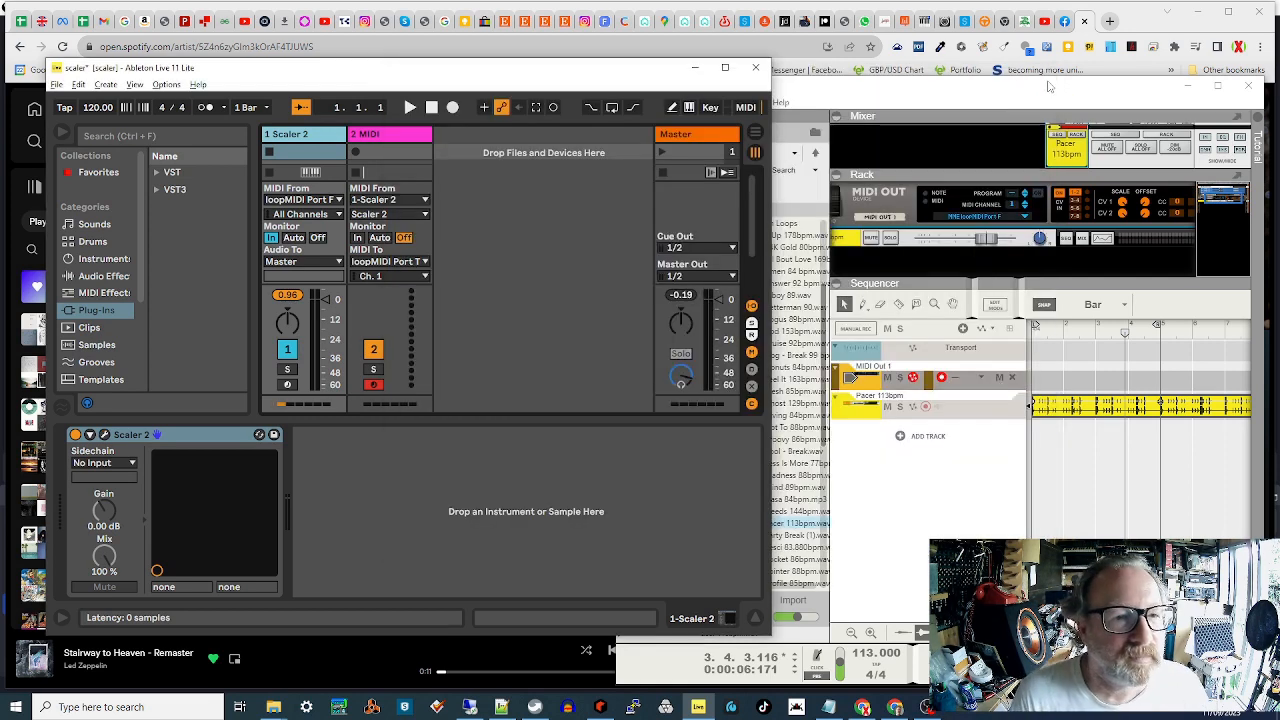
Step: Review the Scaler 2 track's loopMIDI Port F input and the MIDI track's 1-Scaler 2 input, Scaler 2 source and loopMIDI Port T output
{"action": "left_click", "coordinate": [296, 201]}
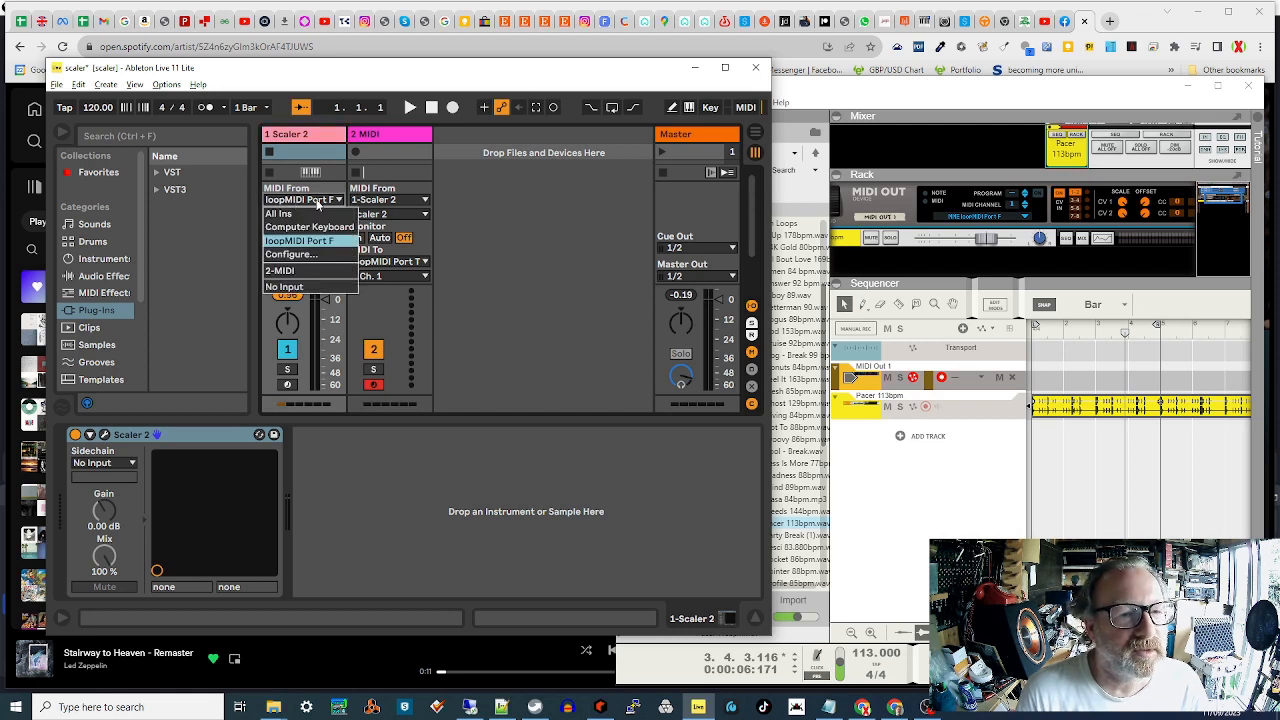
{"action": "left_click", "coordinate": [318, 202]}
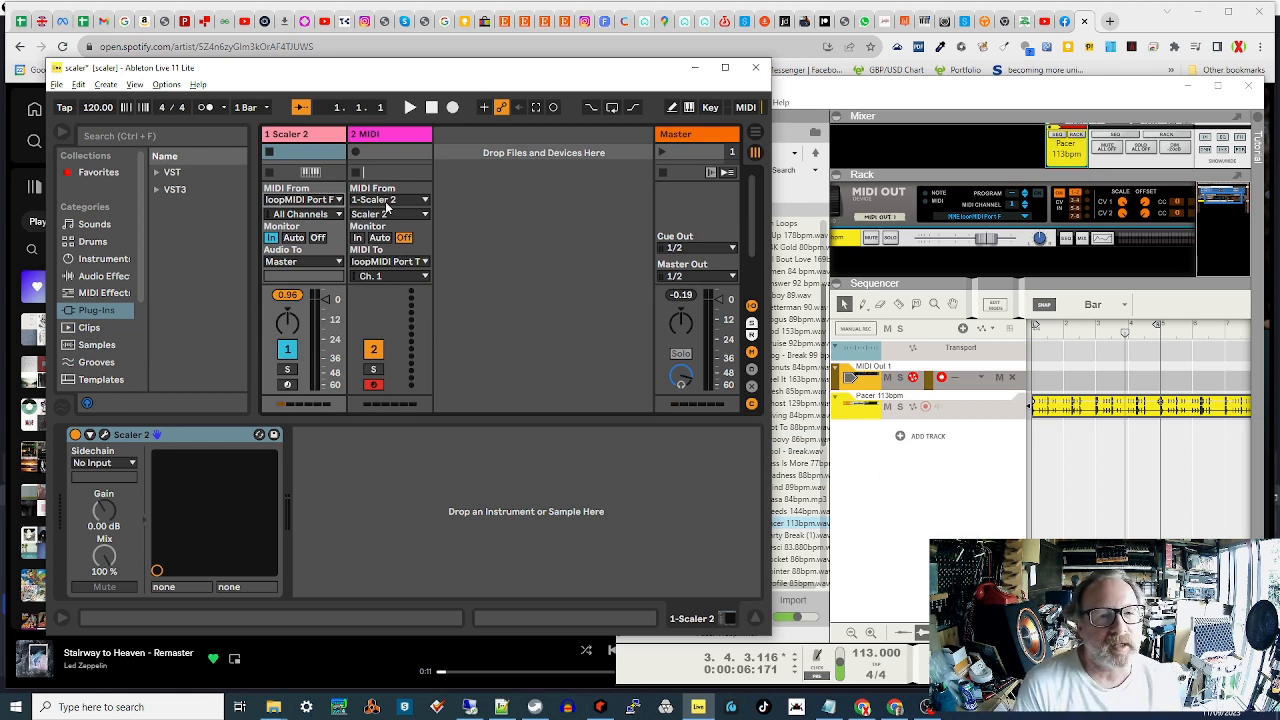
{"action": "left_click", "coordinate": [369, 137]}
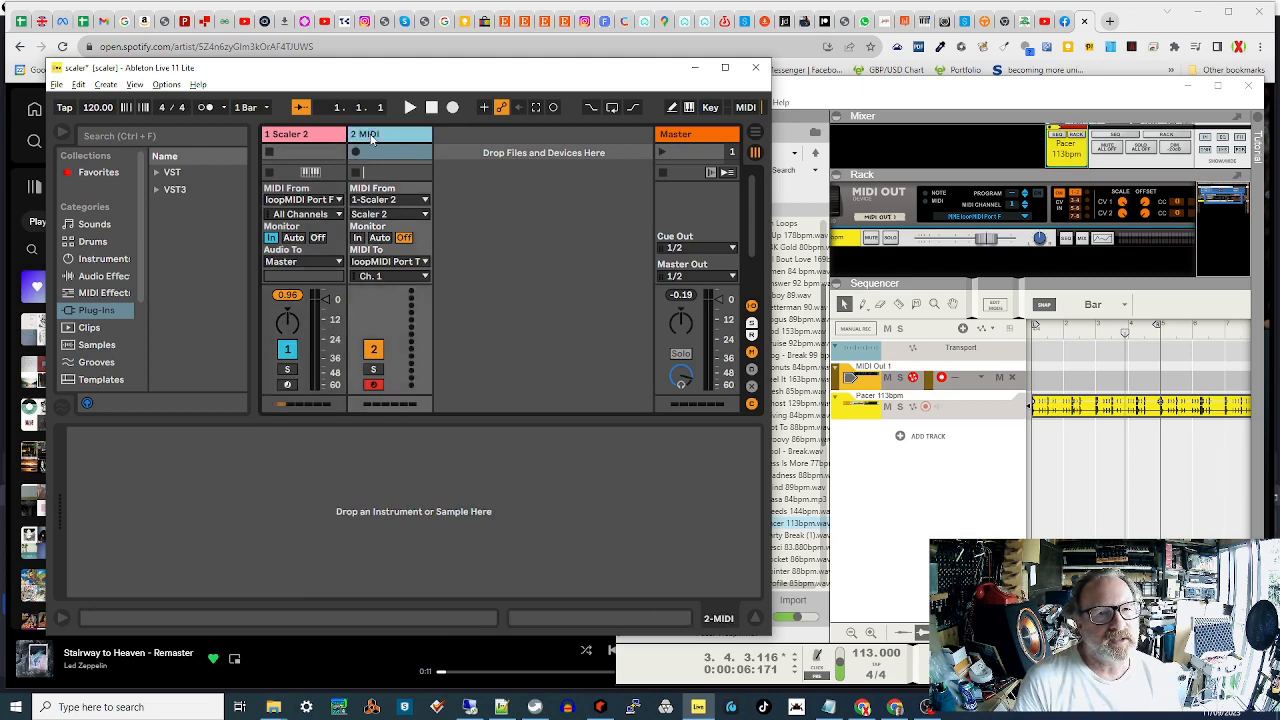
{"action": "left_click", "coordinate": [369, 200]}
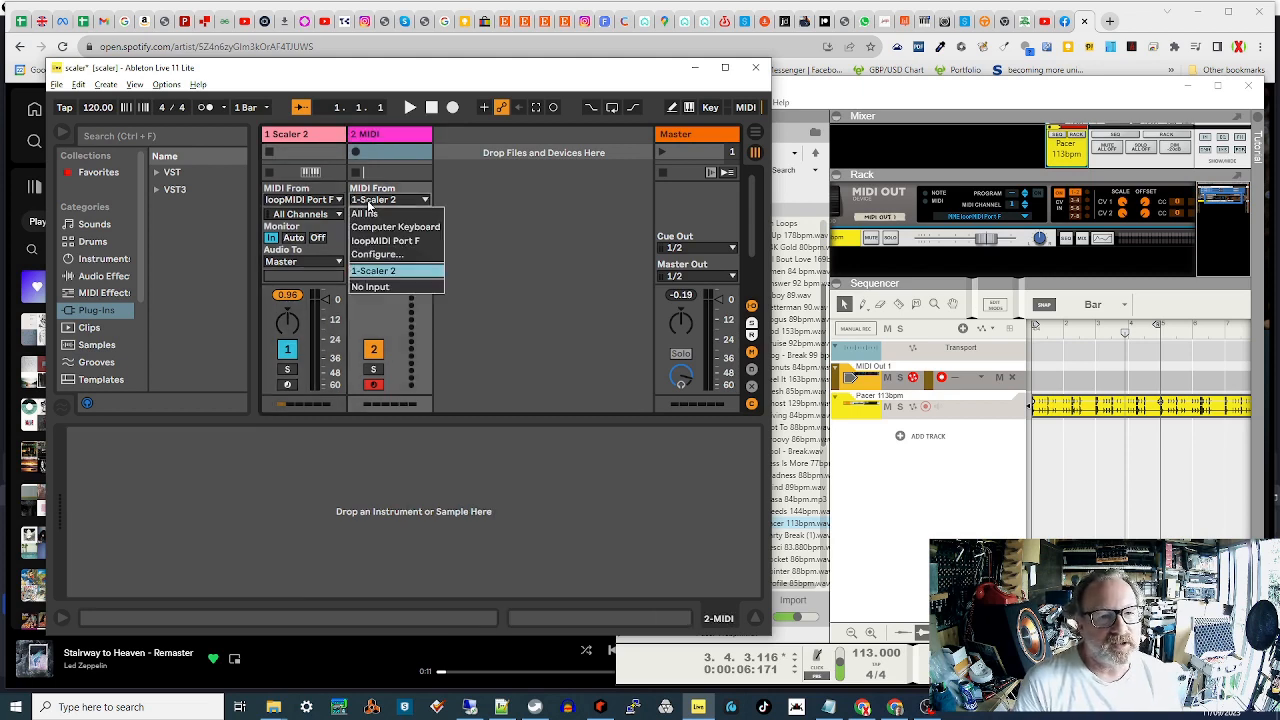
{"action": "left_click", "coordinate": [369, 202]}
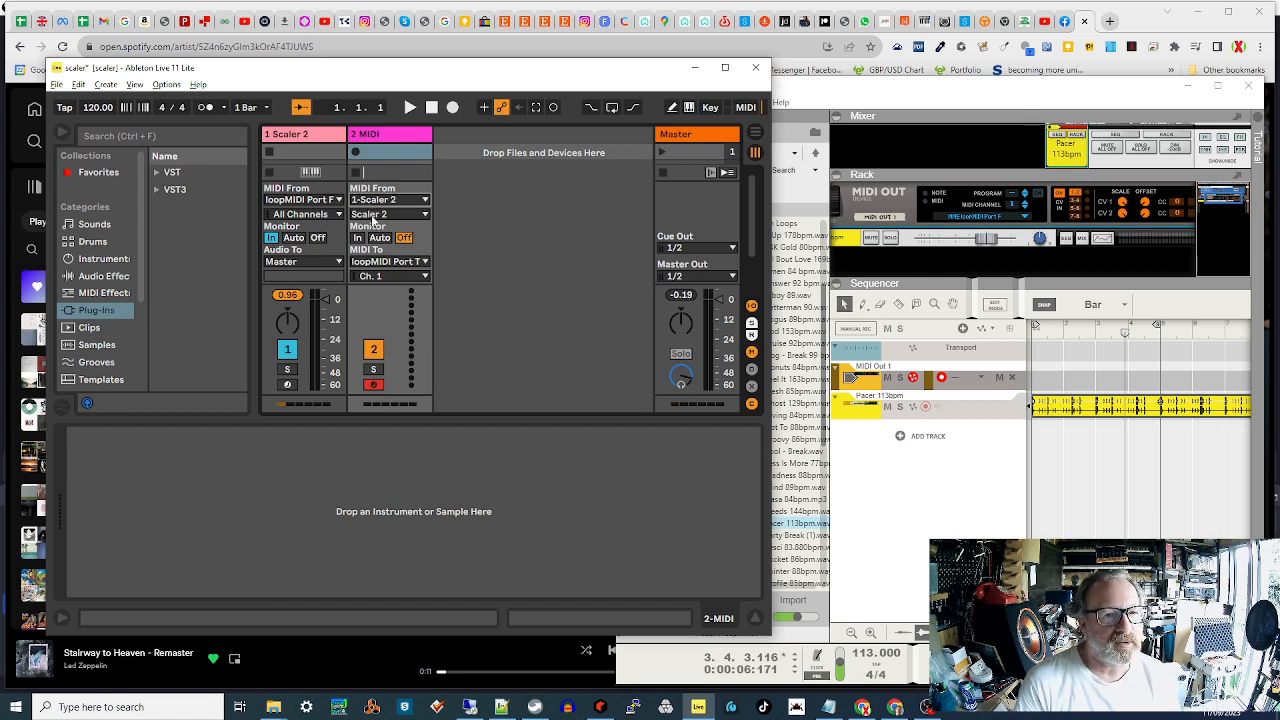
{"action": "left_click", "coordinate": [373, 215]}
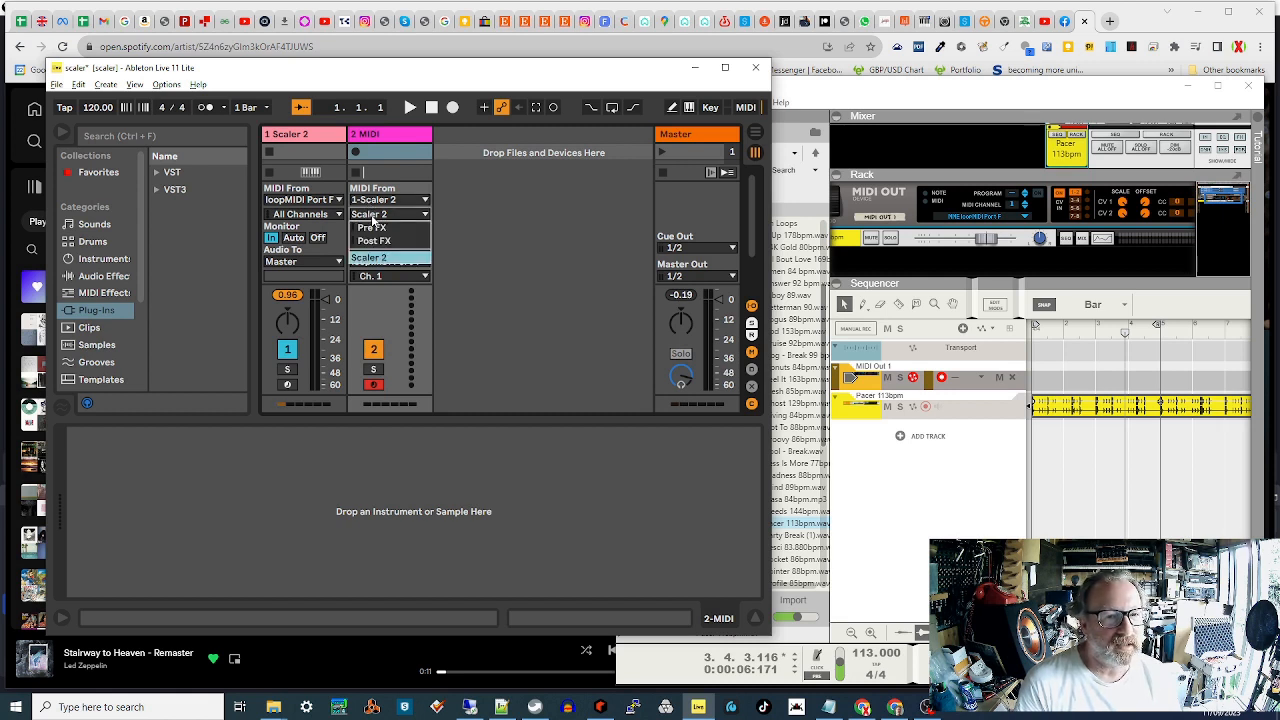
{"action": "left_click", "coordinate": [373, 218]}
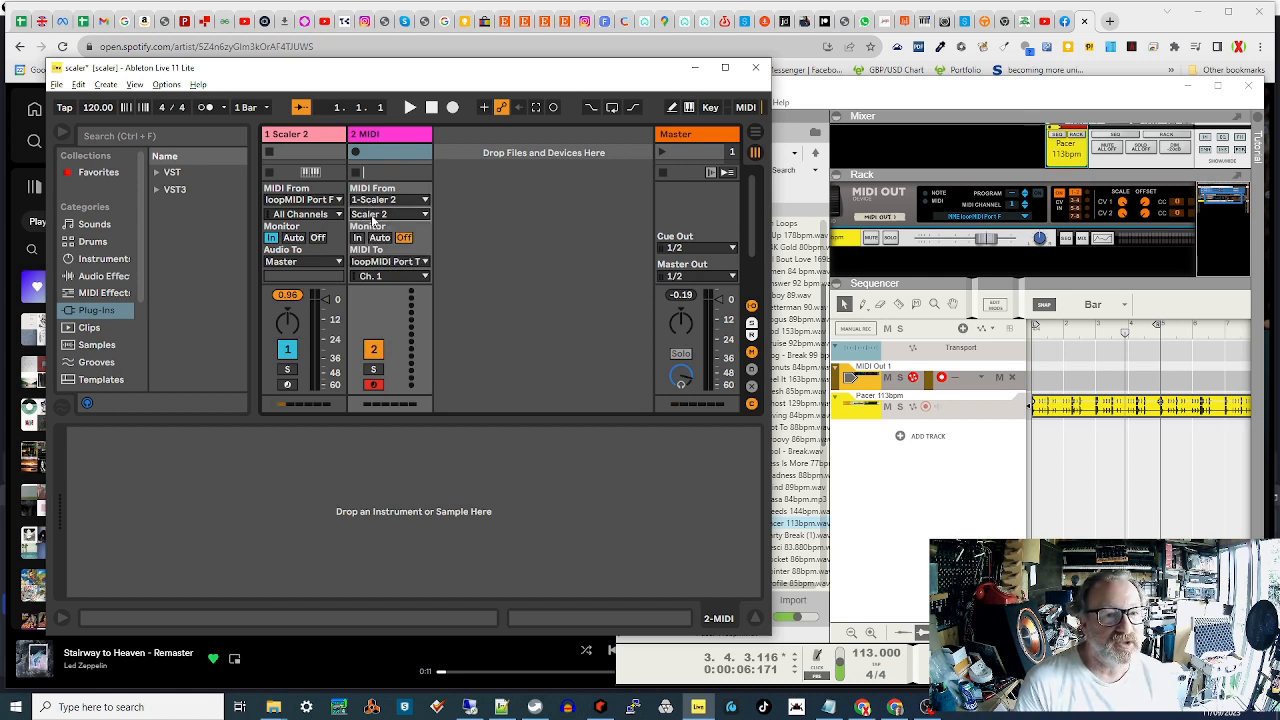
{"action": "left_click", "coordinate": [400, 262]}
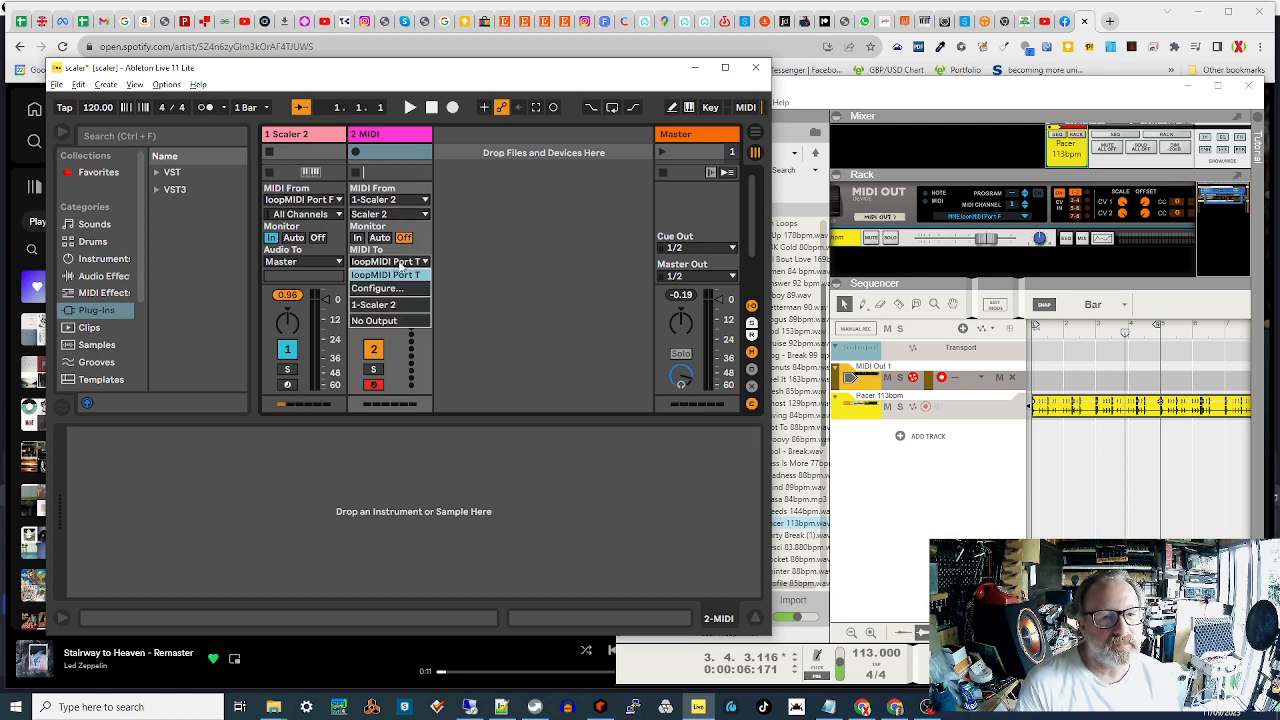
{"action": "left_click", "coordinate": [400, 274]}
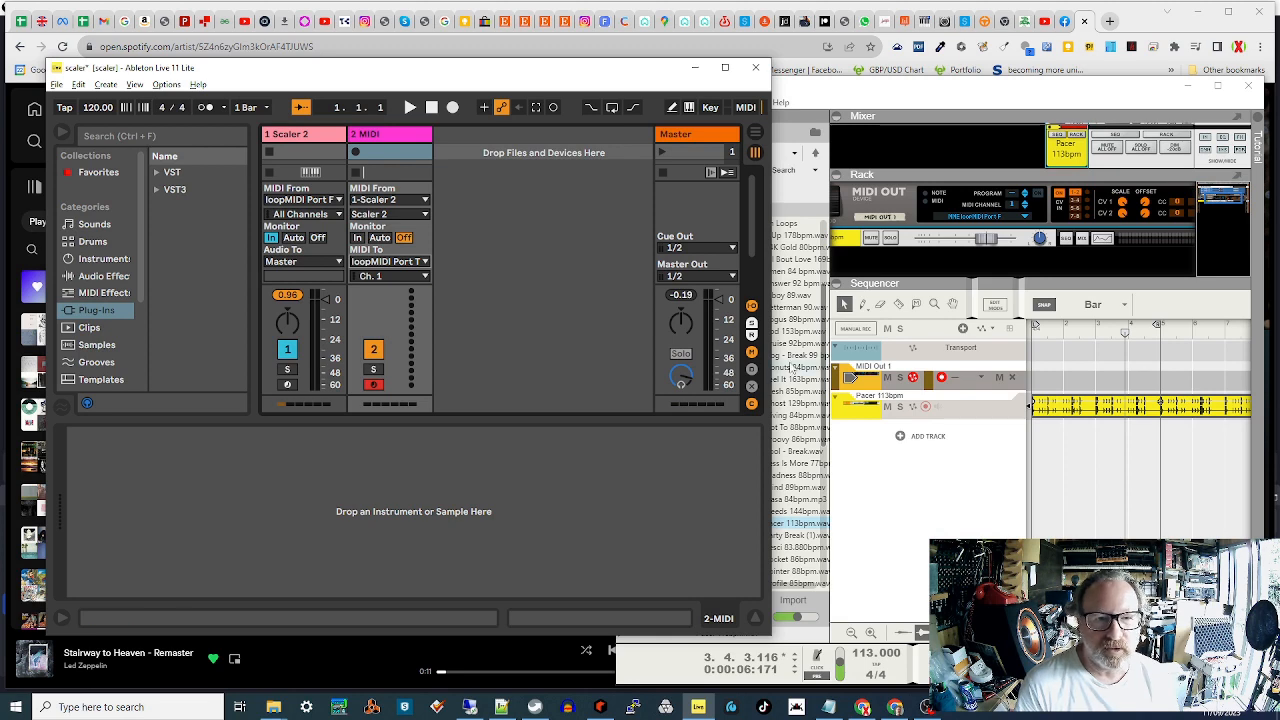
Step: Switch to Reason, open the On-screen Piano Keys and repeatedly play one note through the MIDI Out 1 track
{"action": "left_click", "coordinate": [870, 390]}
{"action": "key", "text": "F4"}
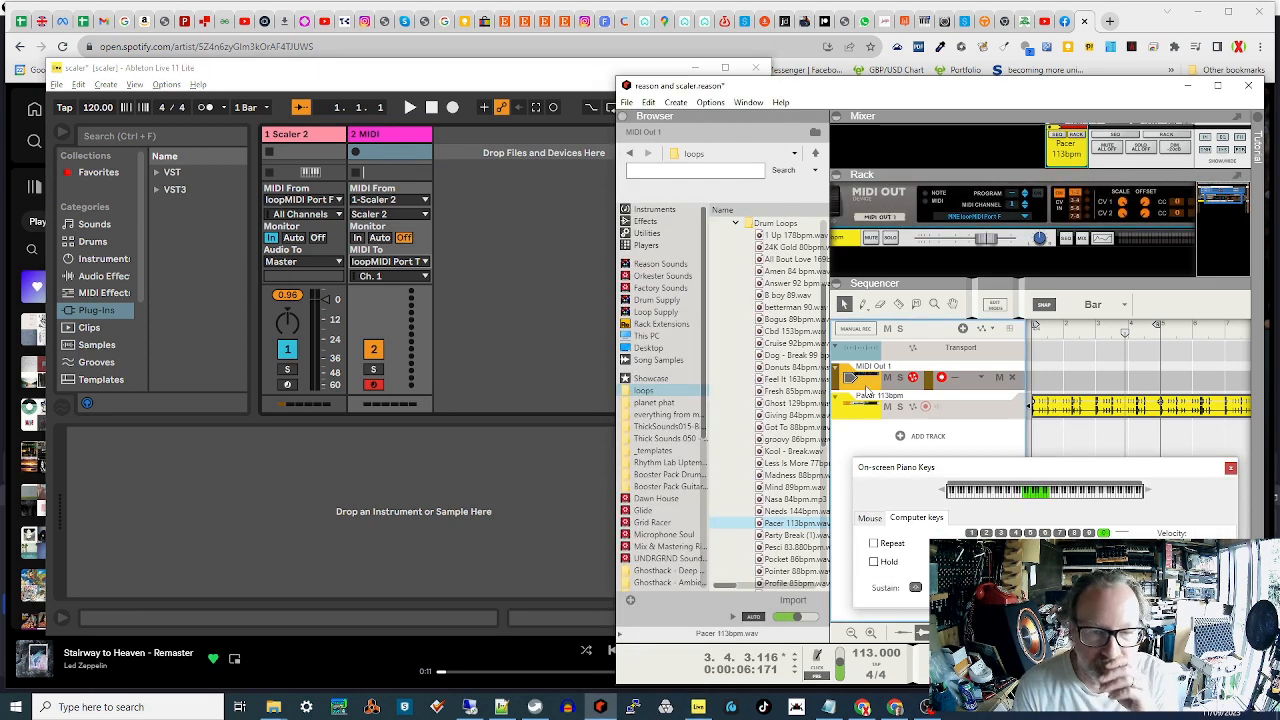
{"action": "key", "text": "q"}
{"action": "key", "text": "q"}
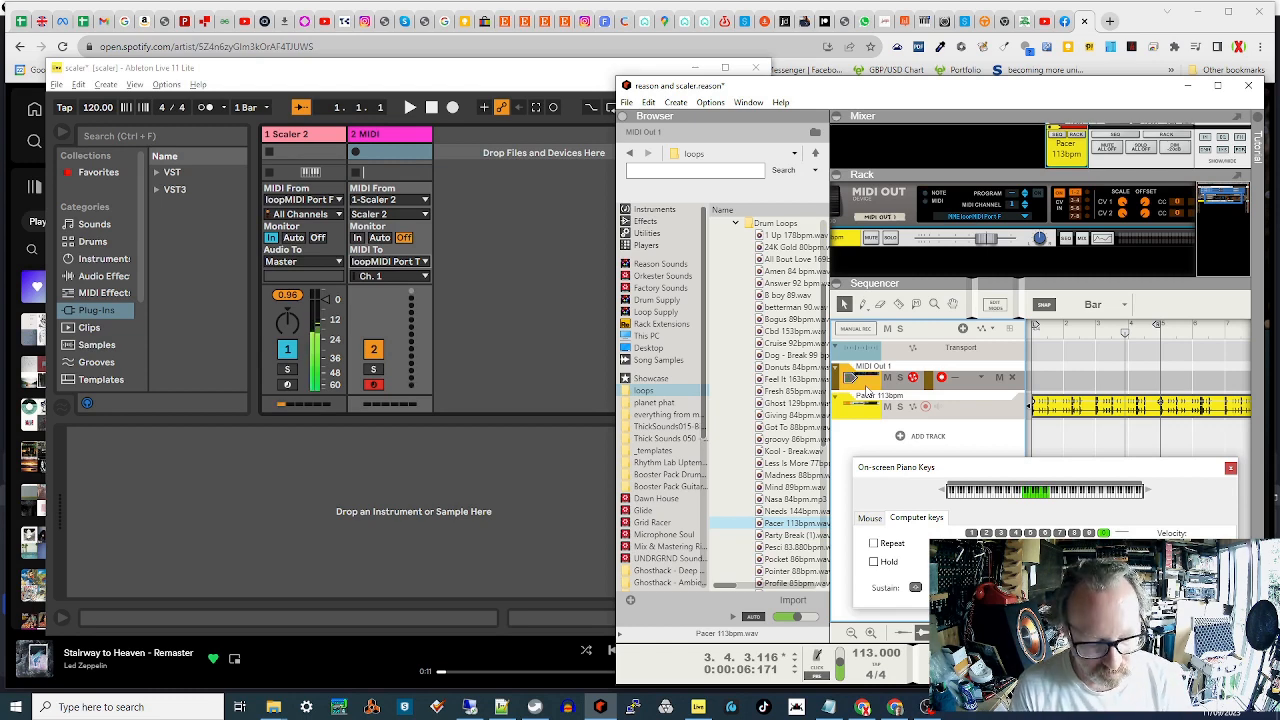
{"action": "key", "text": "q"}
{"action": "key", "text": "q"}
{"action": "key", "text": "q"}
{"action": "key", "text": "q"}
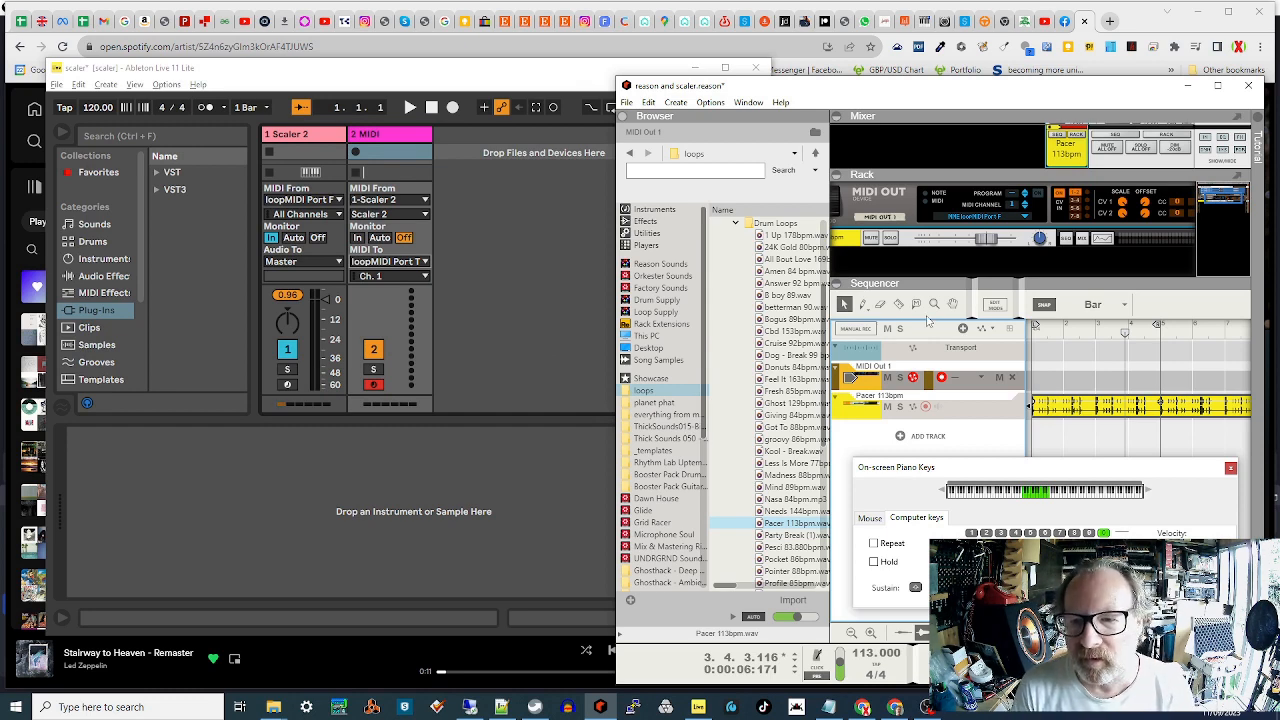
Step: Record a four-bar MIDI clip on the MIDI Out 1 track from the start of the song
{"action": "left_click", "coordinate": [995, 663]}
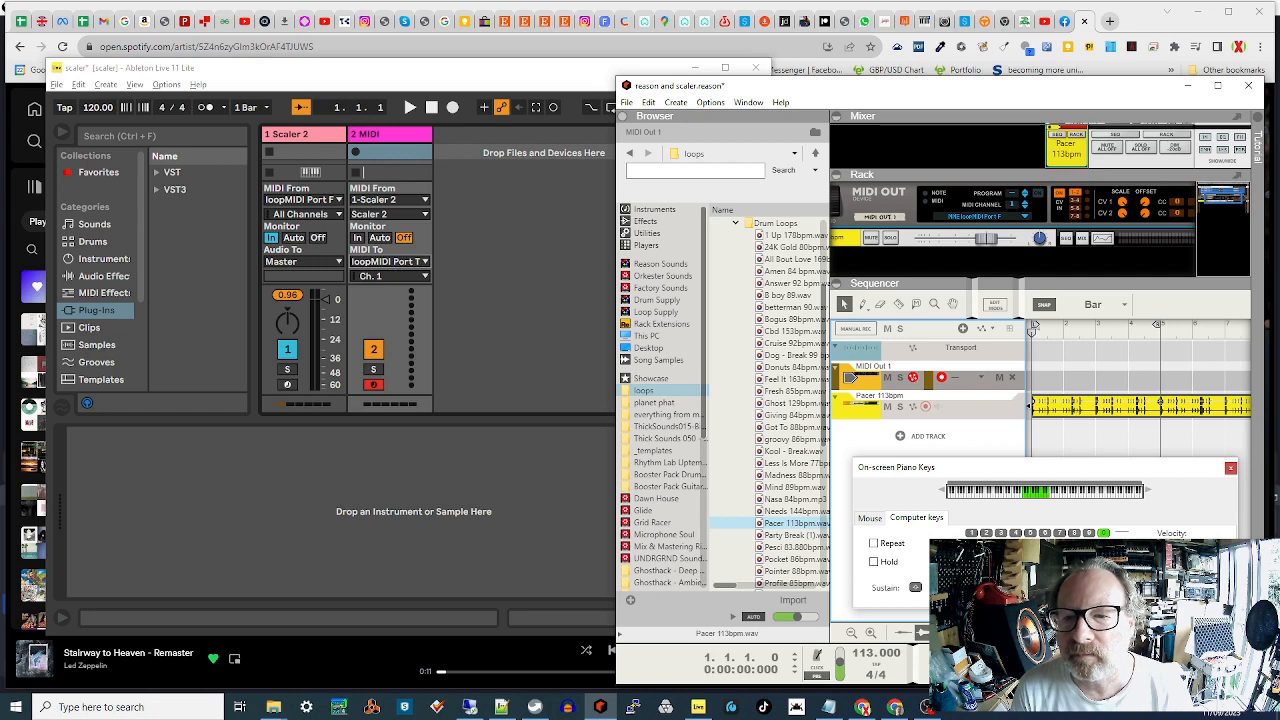
{"action": "left_click", "coordinate": [1120, 437]}
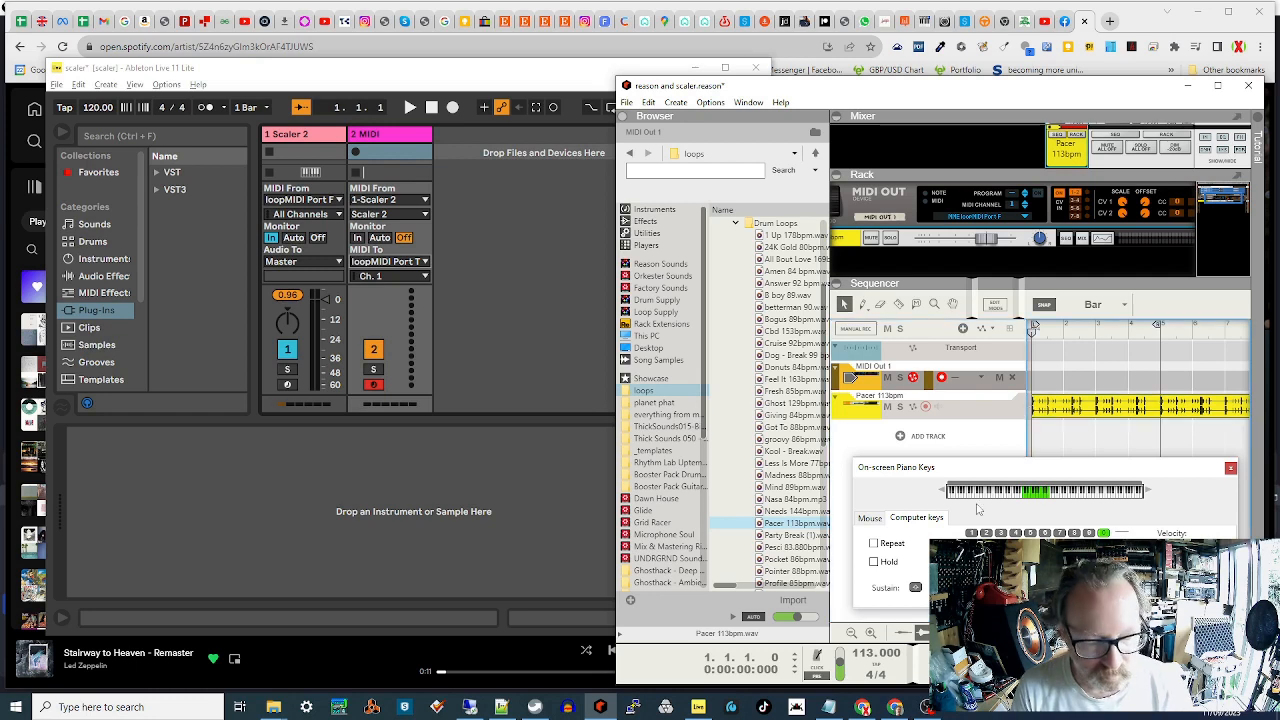
{"action": "key", "text": "ctrl+Return"}
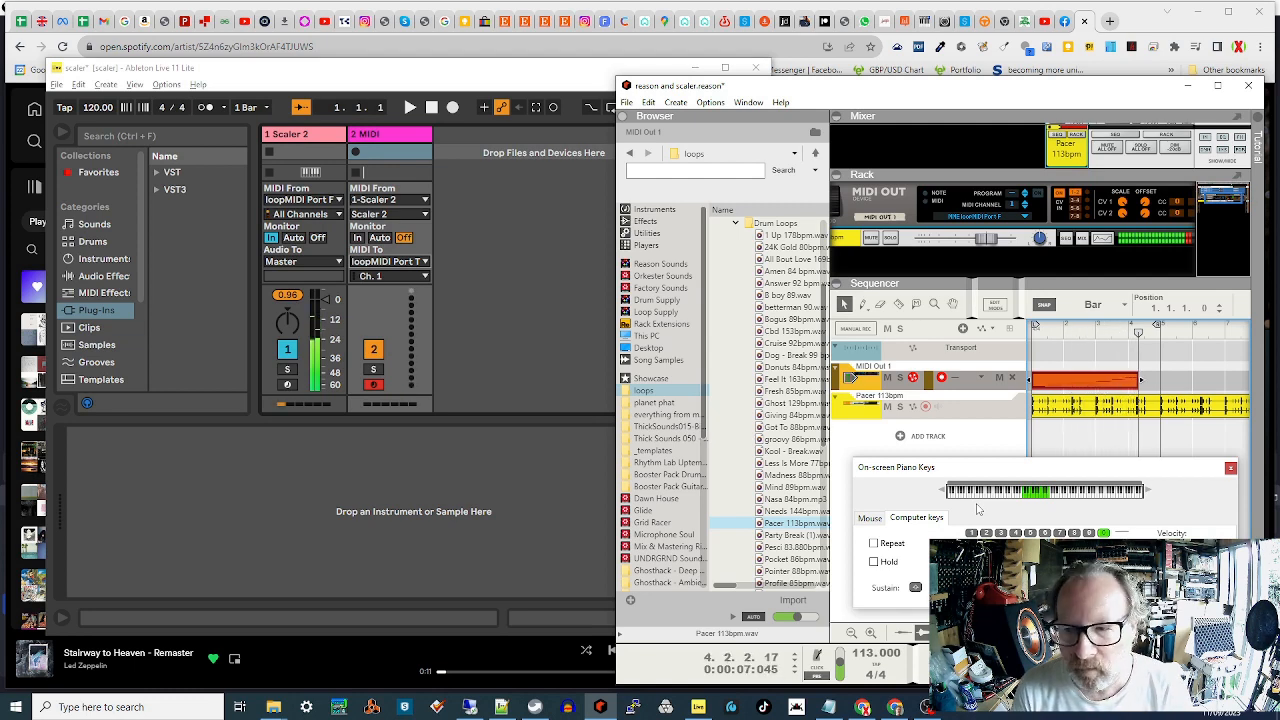
{"action": "key", "text": "space"}
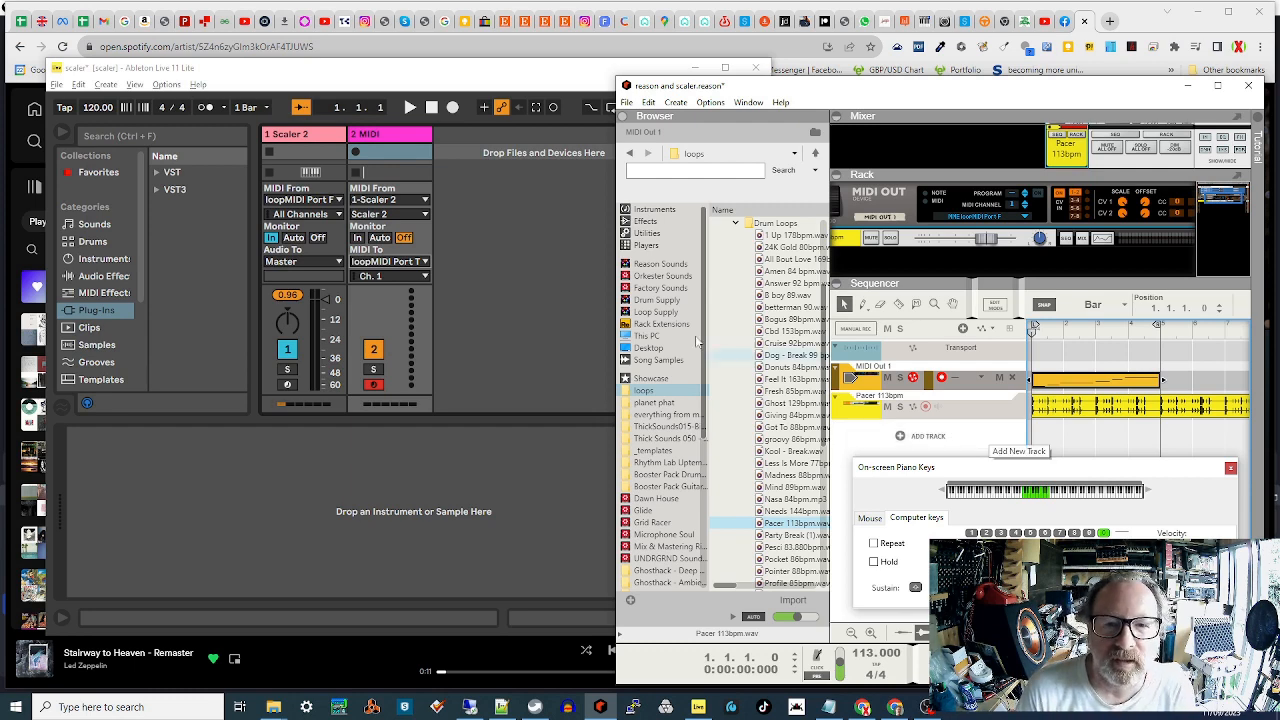
Step: Find Radical Keys by searching the instruments for "radic", add it as a new track, and move the On-screen Piano Keys clear of the tracks
{"action": "left_click", "coordinate": [660, 209]}
{"action": "left_click", "coordinate": [703, 174]}
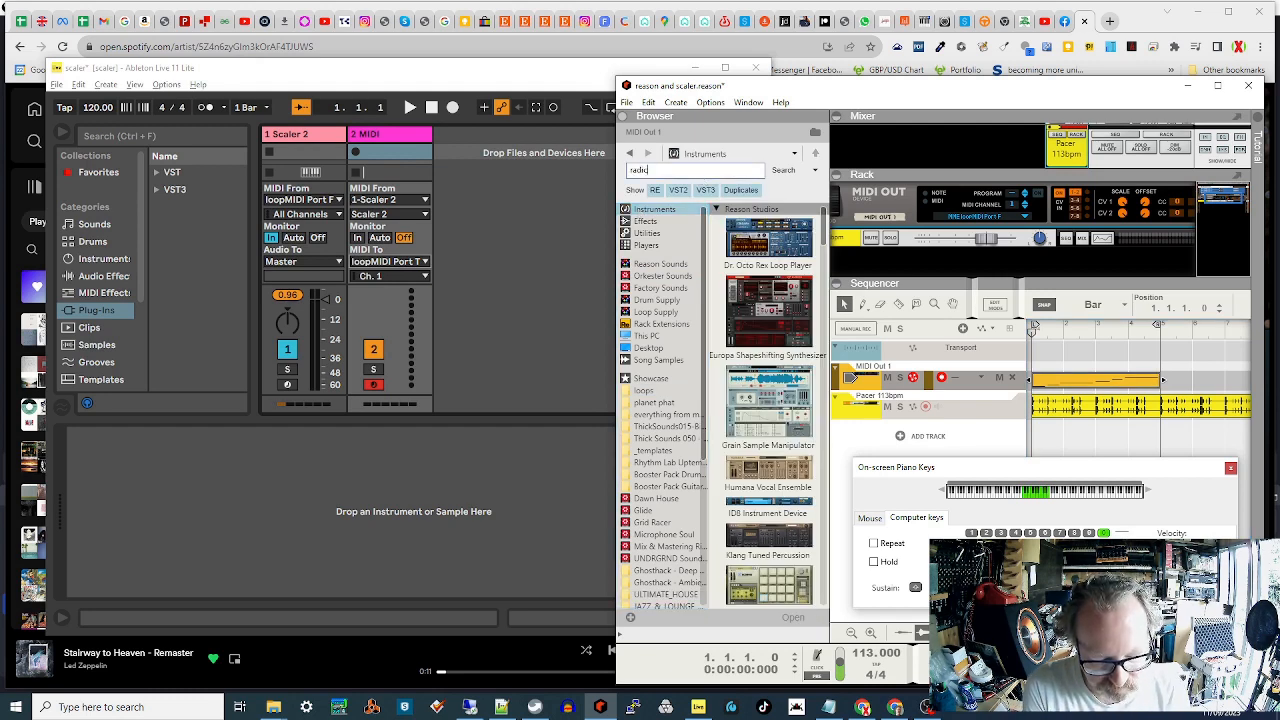
{"action": "key", "text": "Return"}
{"action": "left_click_drag", "start_coordinate": [765, 255], "coordinate": [895, 446]}
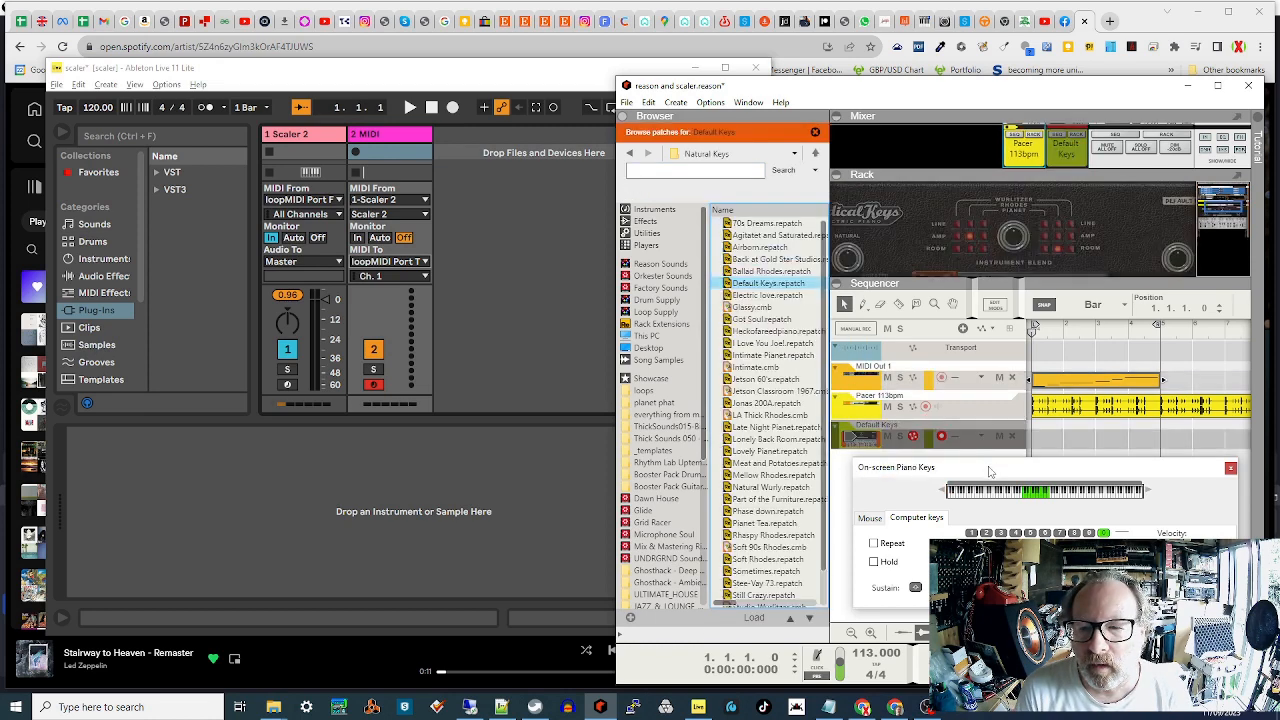
{"action": "left_click_drag", "start_coordinate": [990, 468], "coordinate": [995, 507]}
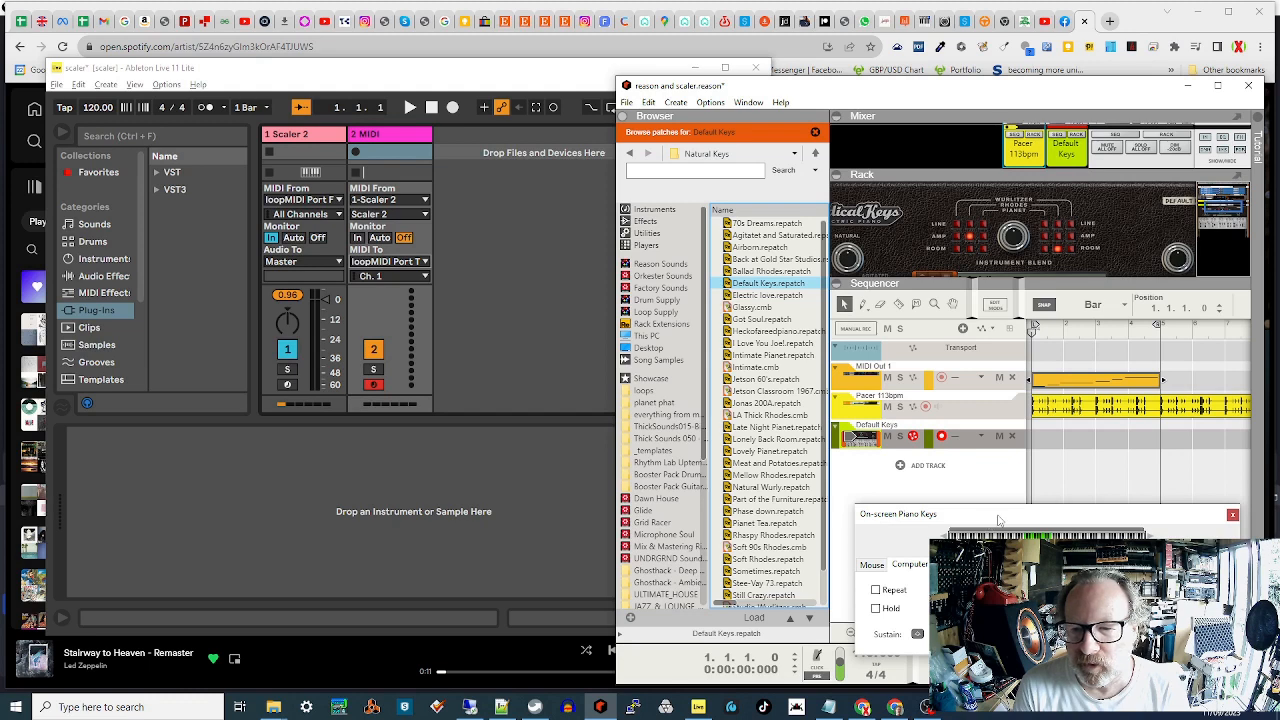
{"action": "left_click_drag", "start_coordinate": [998, 520], "coordinate": [918, 490]}
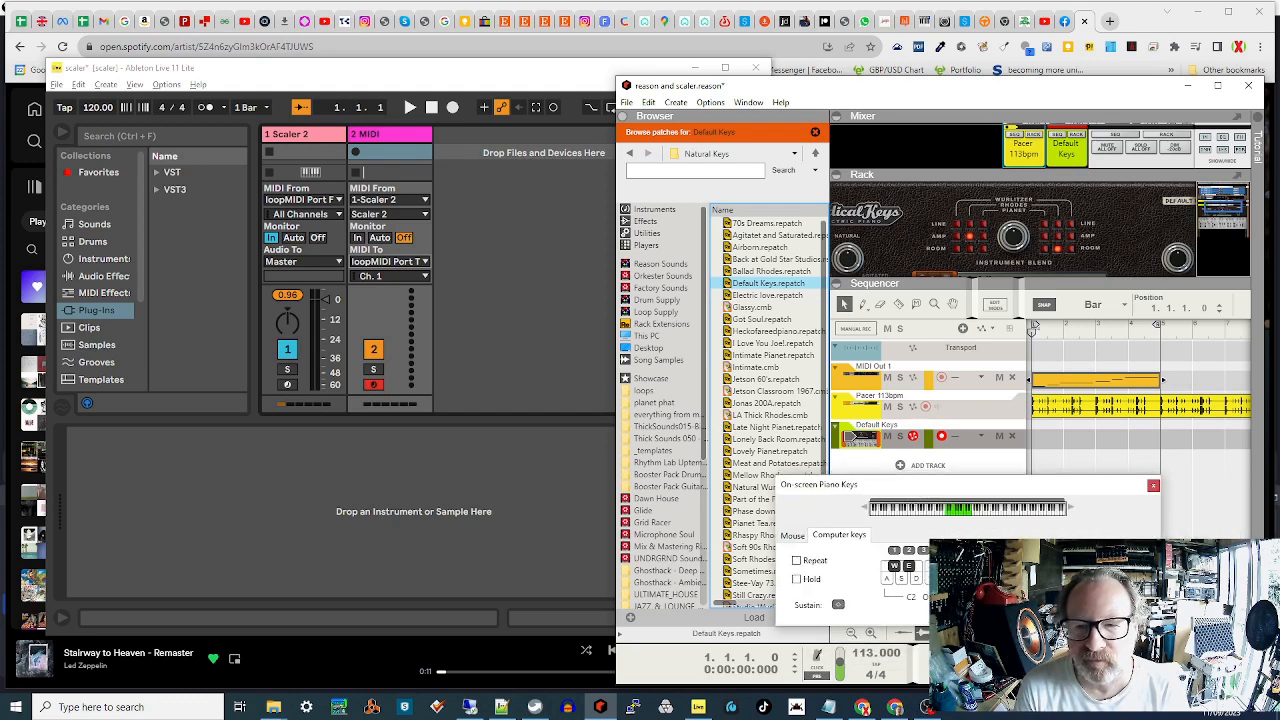
Step: Play back the recorded MIDI Out 1 clip with the Default Keys track selected, and return to the song start
{"action": "key", "text": "space"}
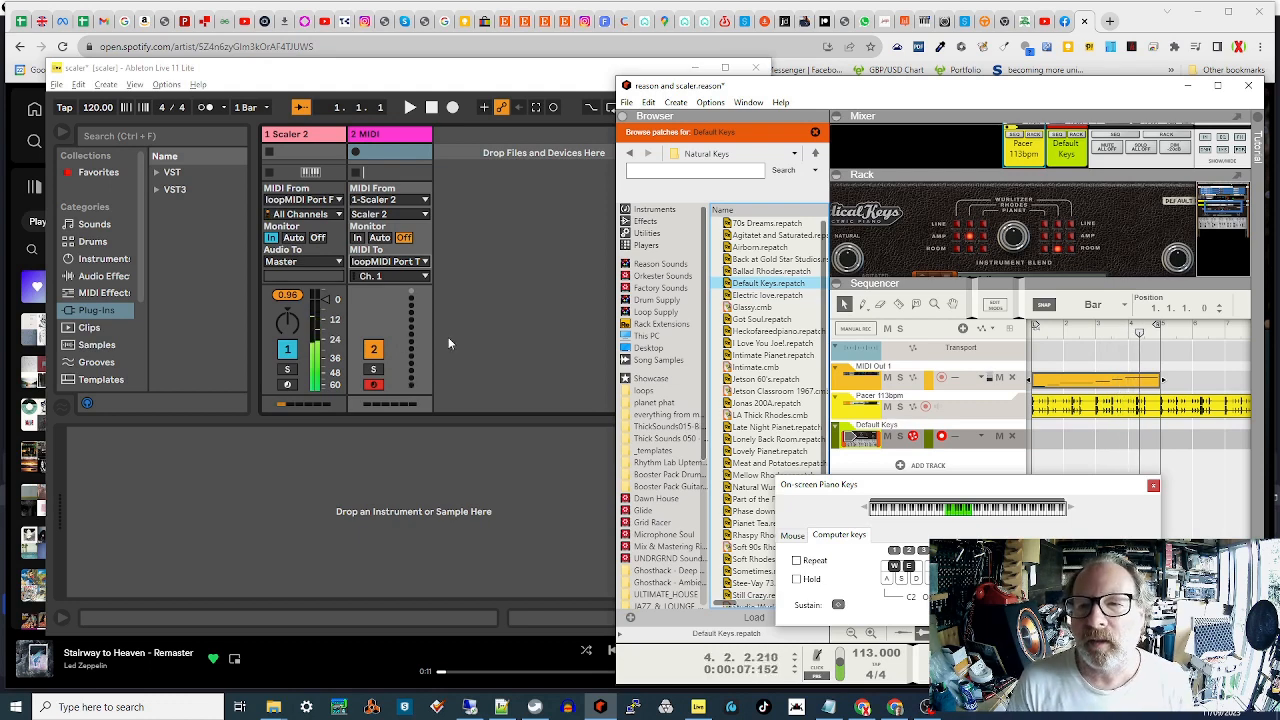
{"action": "scroll", "coordinate": [853, 272], "scroll_direction": "down", "scroll_amount": 2}
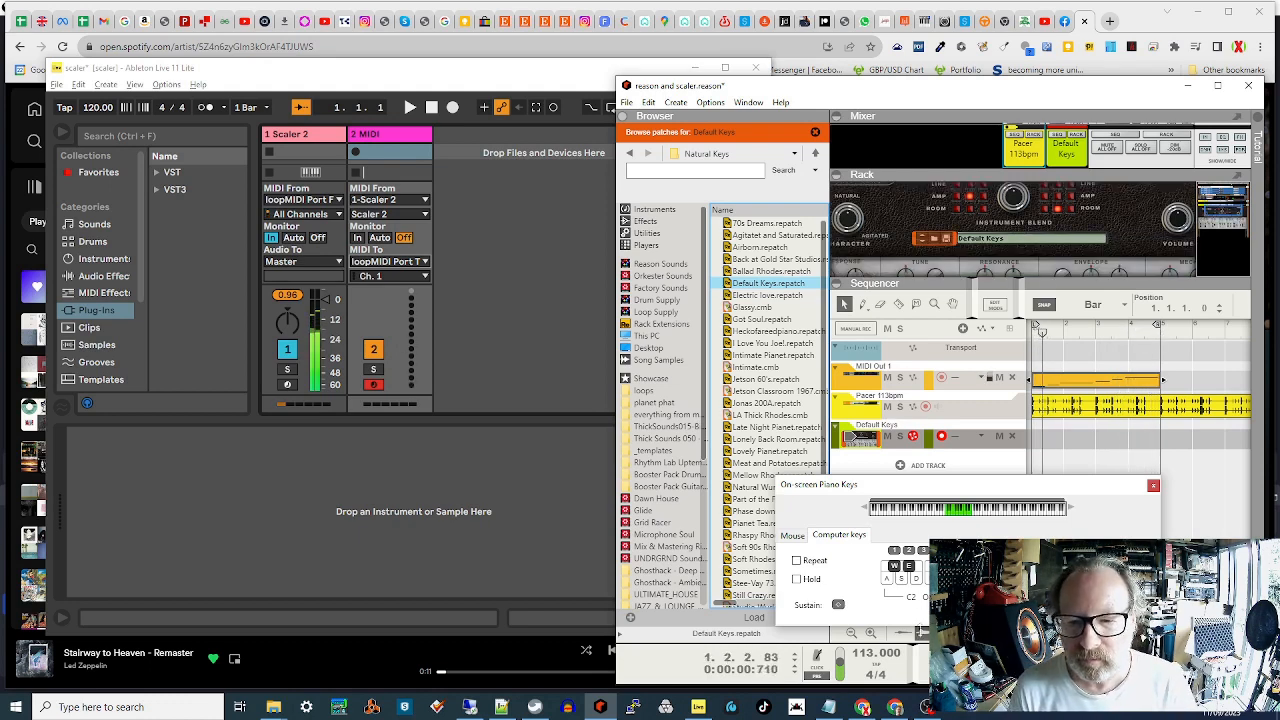
{"action": "left_click", "coordinate": [888, 581]}
{"action": "left_click", "coordinate": [901, 582]}
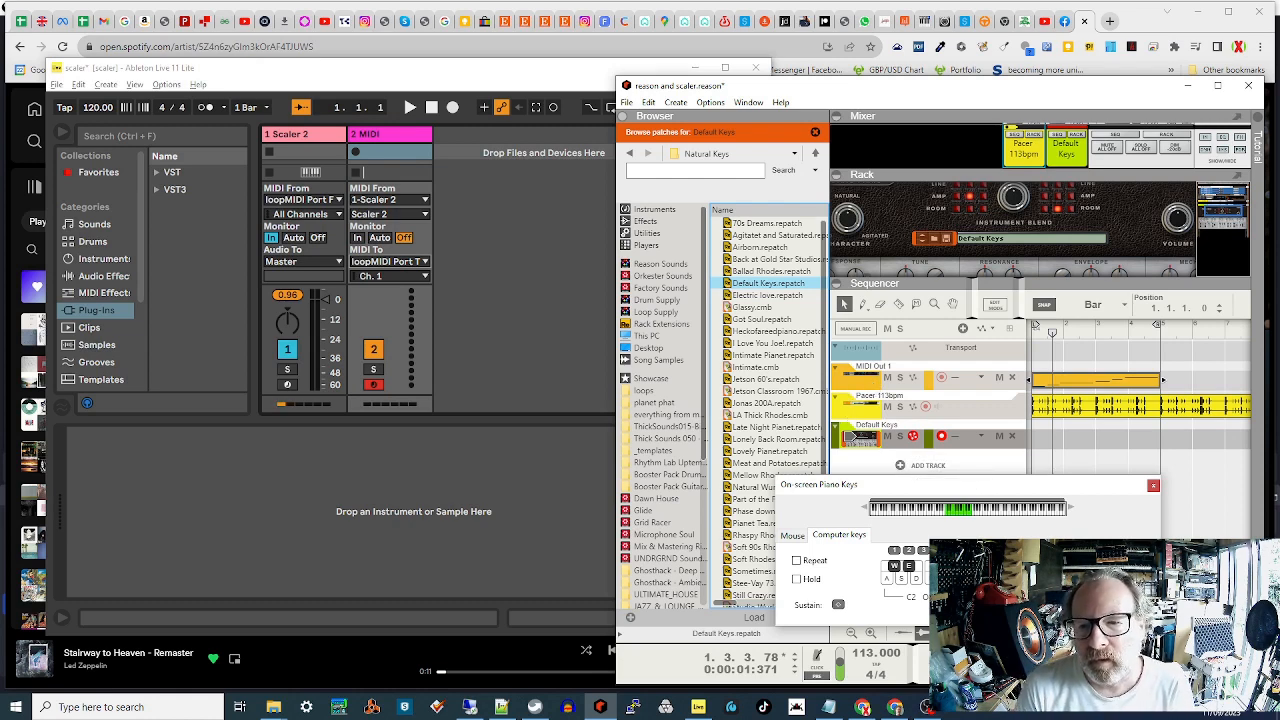
{"action": "key", "text": "KP_0"}
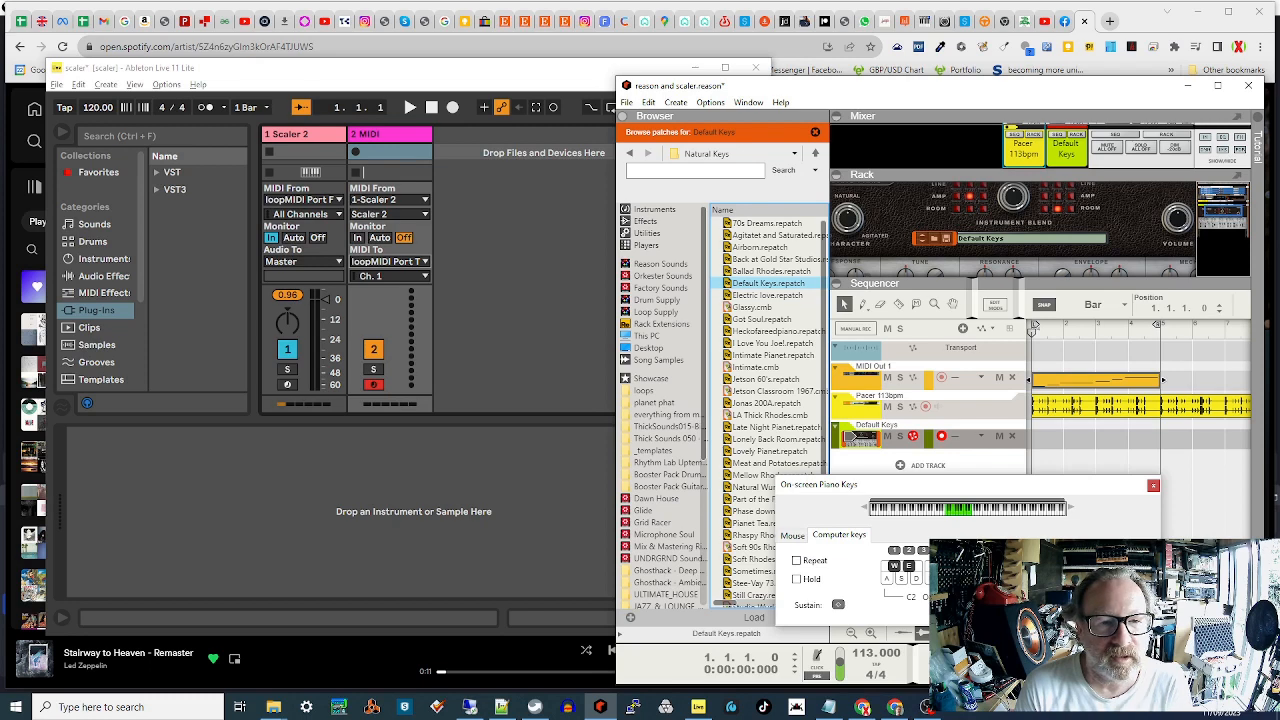
Step: Set the Ableton Live MIDI track's monitoring to Auto and deactivate the Scaler 2 track while Reason plays with Default Keys selected
{"action": "left_click", "coordinate": [378, 240]}
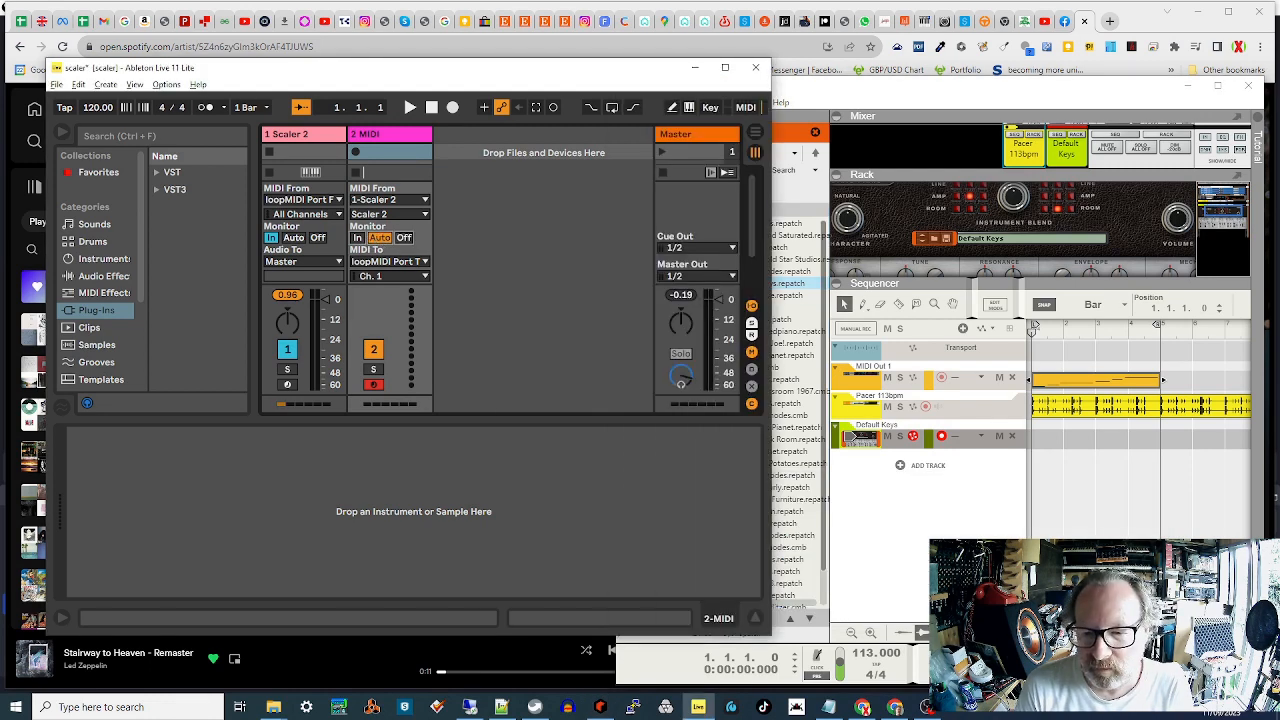
{"action": "left_click", "coordinate": [851, 436]}
{"action": "key", "text": "space"}
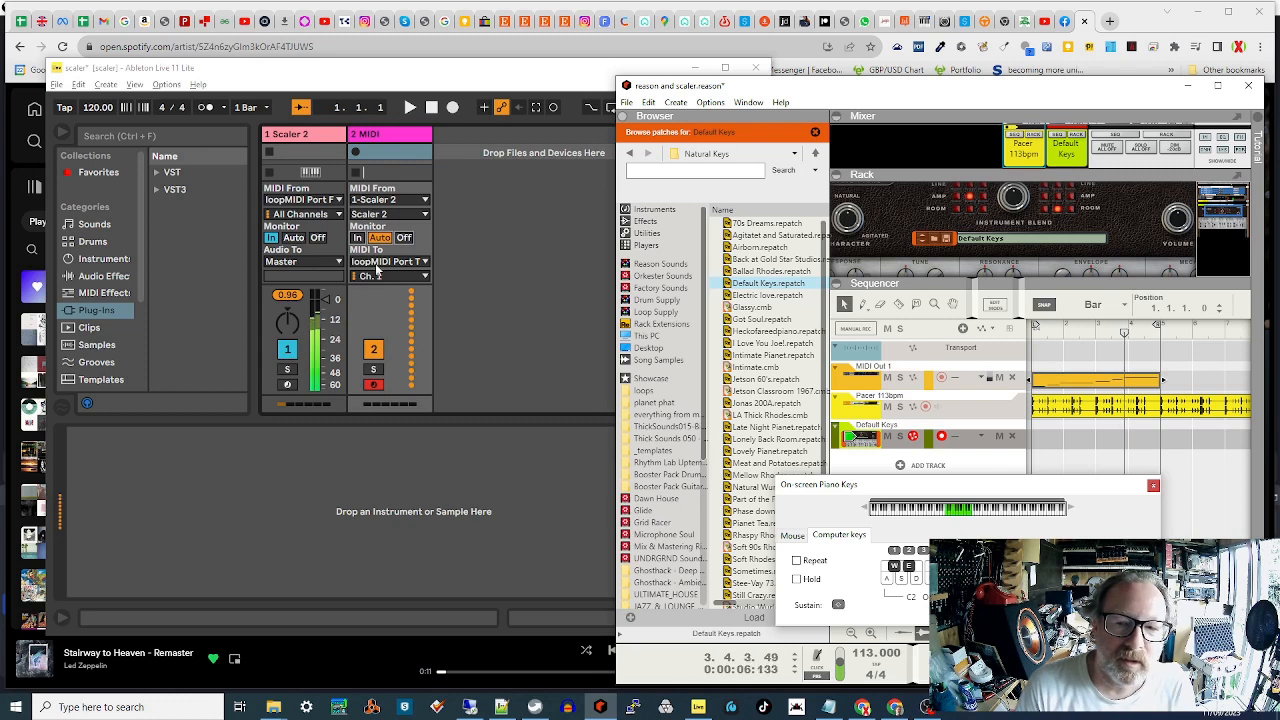
{"action": "left_click", "coordinate": [287, 352]}
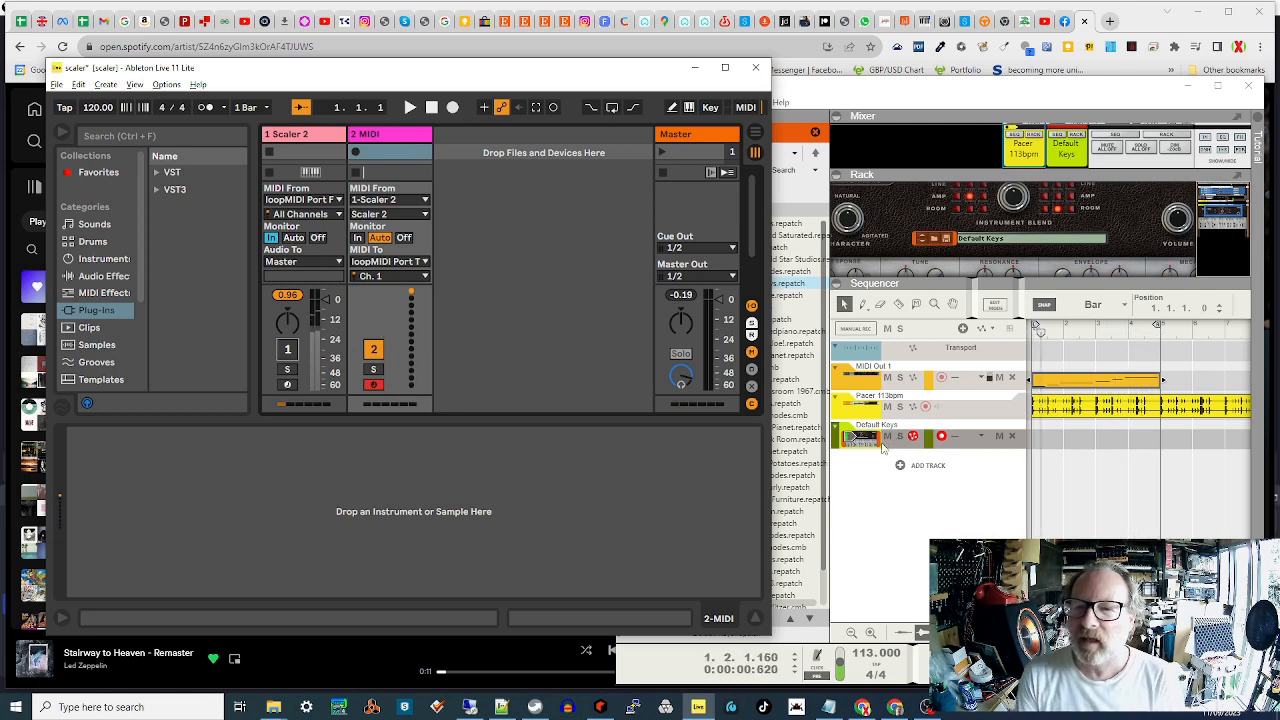
Step: Widen the Reason window, bring the Radical Keys effects section into view and toggle its Phaser
{"action": "scroll", "coordinate": [1003, 264], "scroll_direction": "down", "scroll_amount": 3}
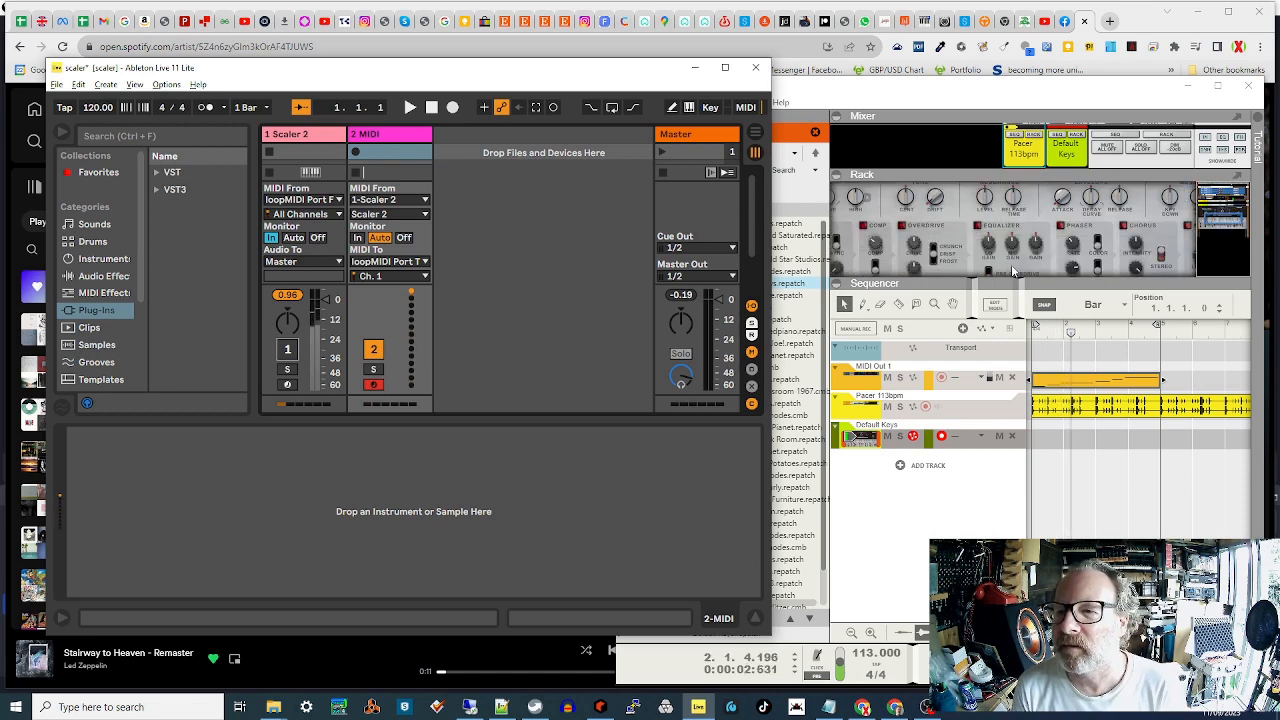
{"action": "left_click", "coordinate": [780, 162]}
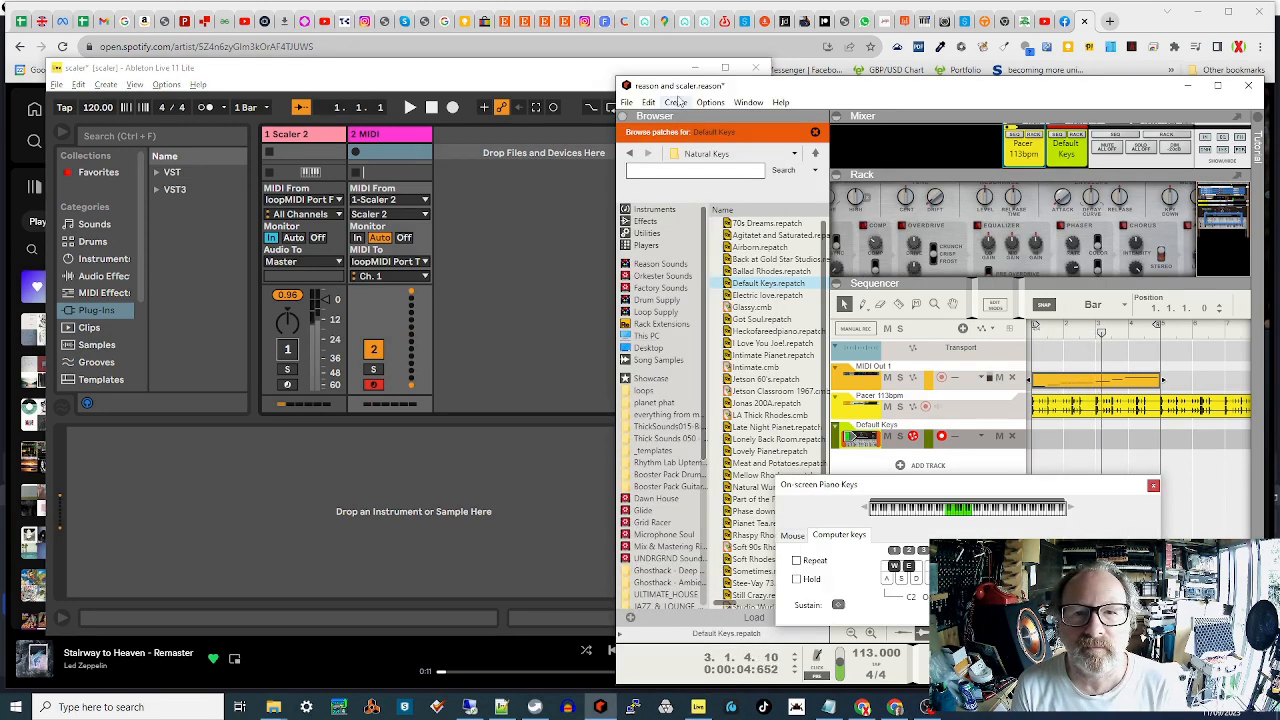
{"action": "left_click_drag", "start_coordinate": [619, 103], "coordinate": [408, 103]}
{"action": "scroll", "coordinate": [895, 248], "scroll_direction": "down", "scroll_amount": 1}
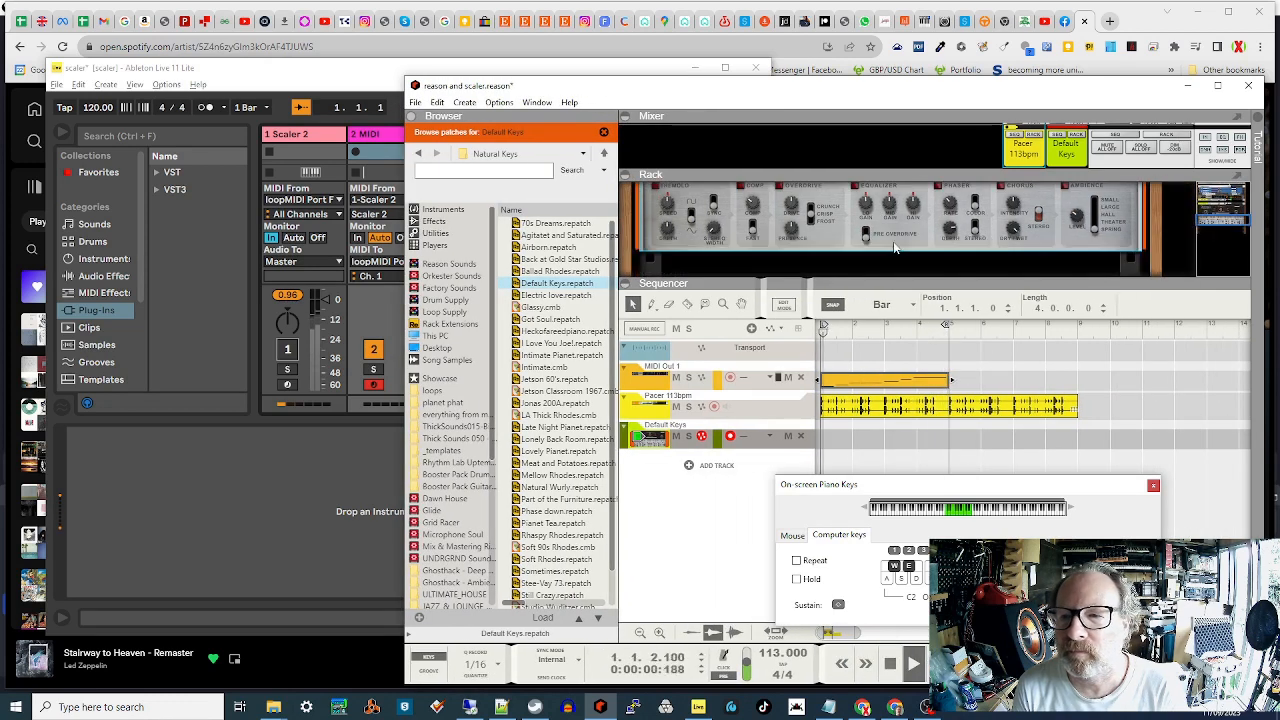
{"action": "left_click", "coordinate": [939, 187]}
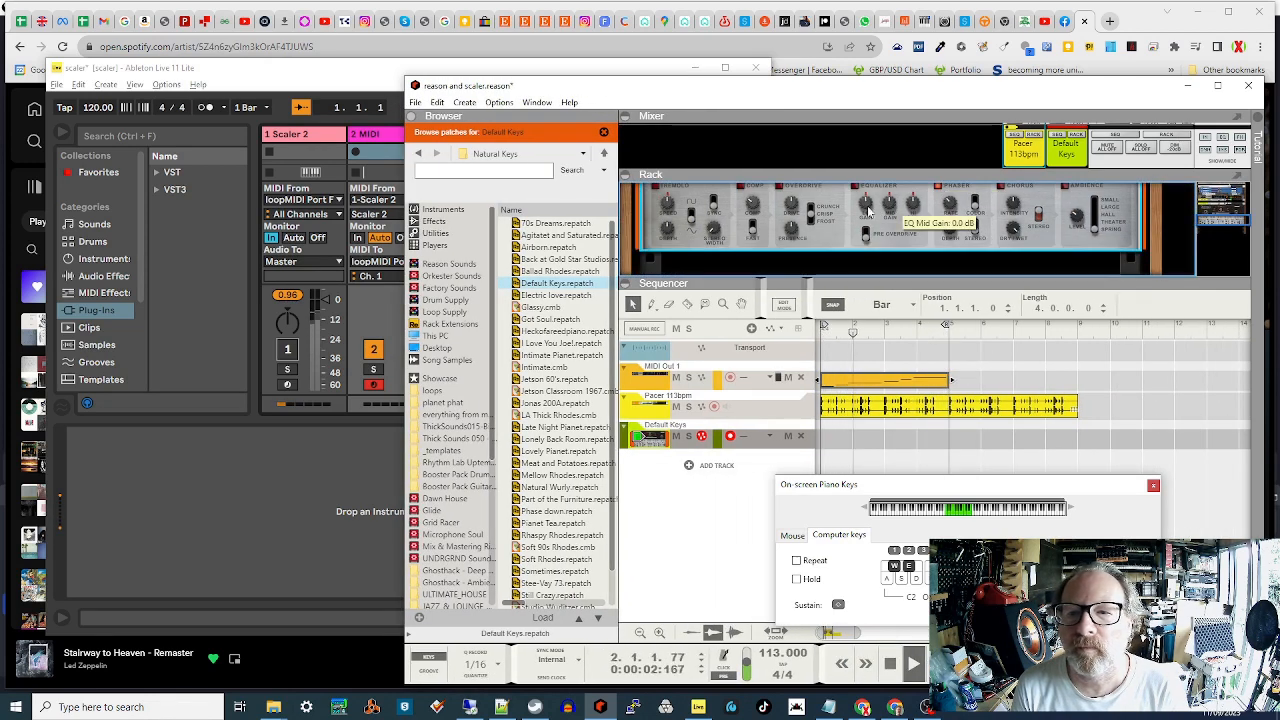
Step: Bring the full Radical Keys effects section into view and toggle its Ambience effect while the song plays
{"action": "scroll", "coordinate": [1060, 228], "scroll_direction": "up", "scroll_amount": 1}
{"action": "left_click", "coordinate": [1065, 227]}
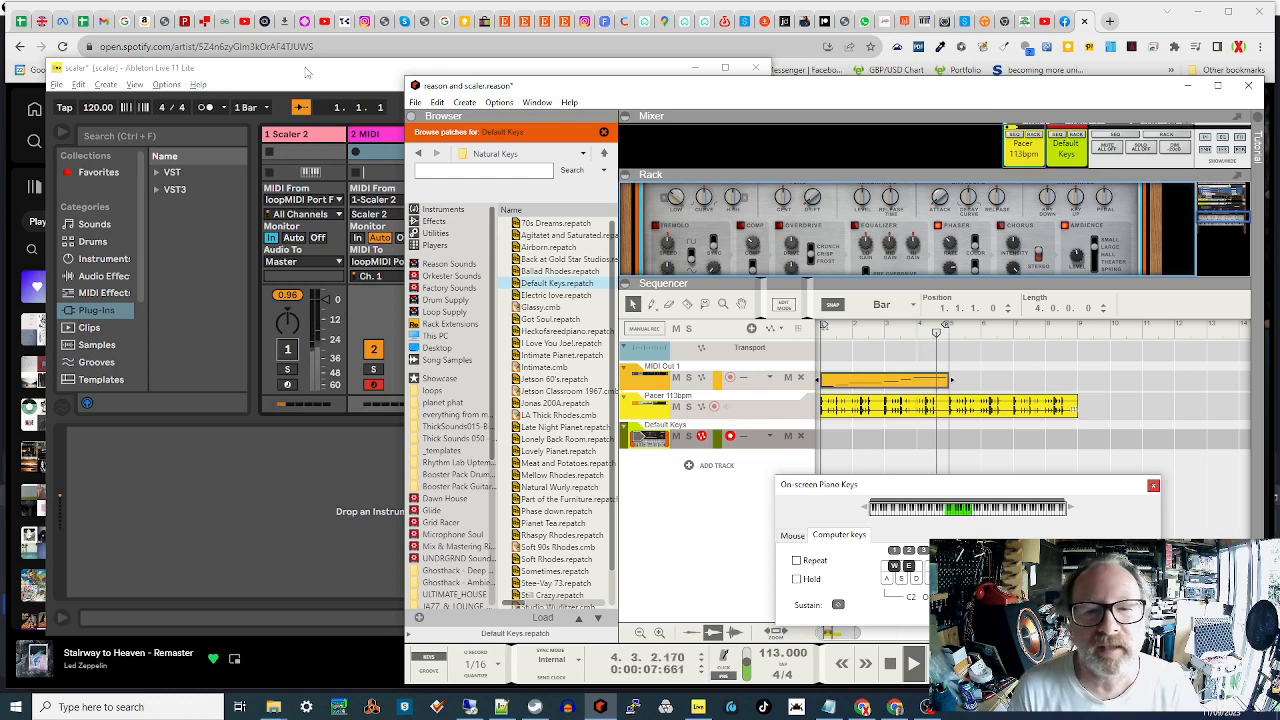
Step: Switch to Ableton Live, deactivate and reactivate the MIDI track, and disarm and re-arm it while Reason keeps playing
{"action": "left_click", "coordinate": [306, 72]}
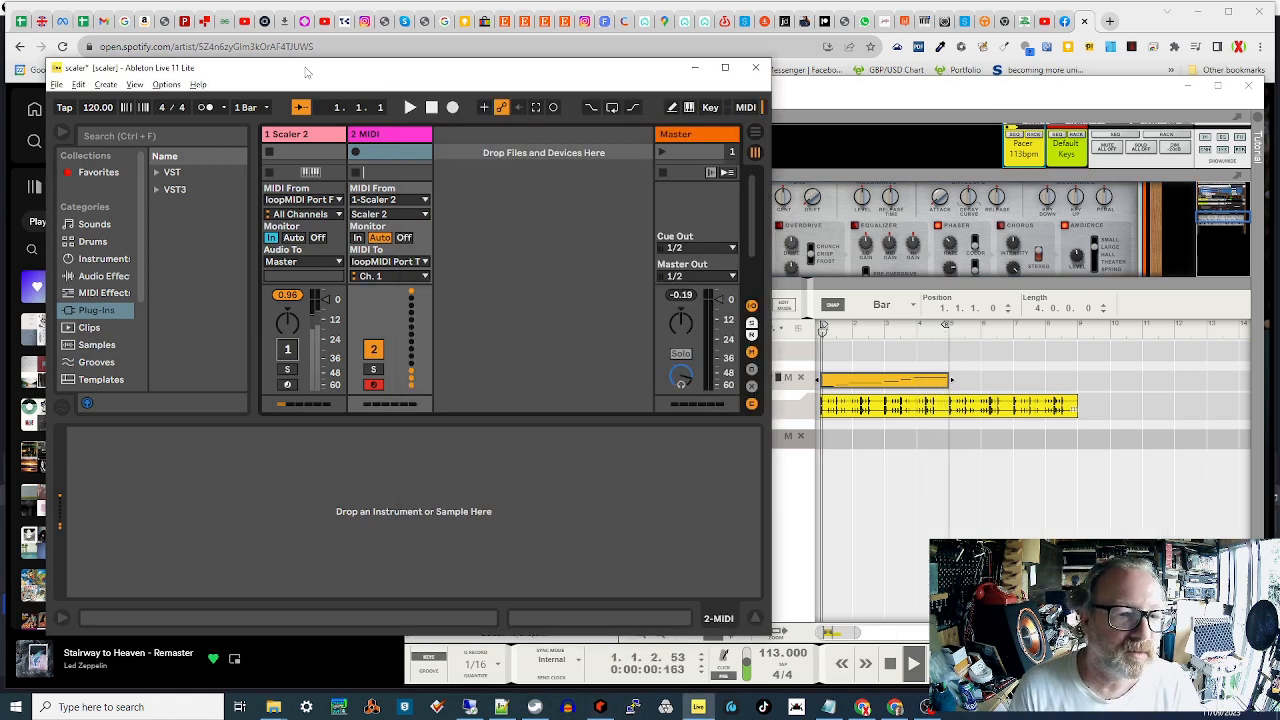
{"action": "left_click", "coordinate": [371, 357]}
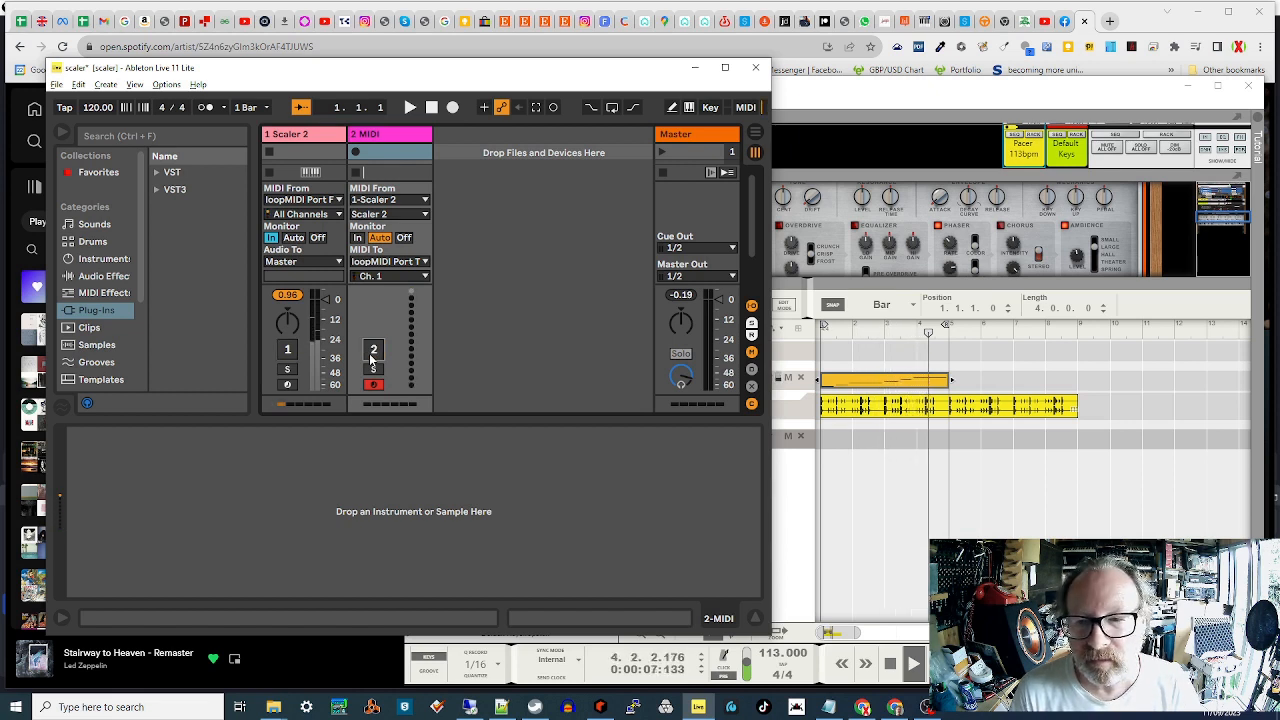
{"action": "left_click", "coordinate": [371, 357]}
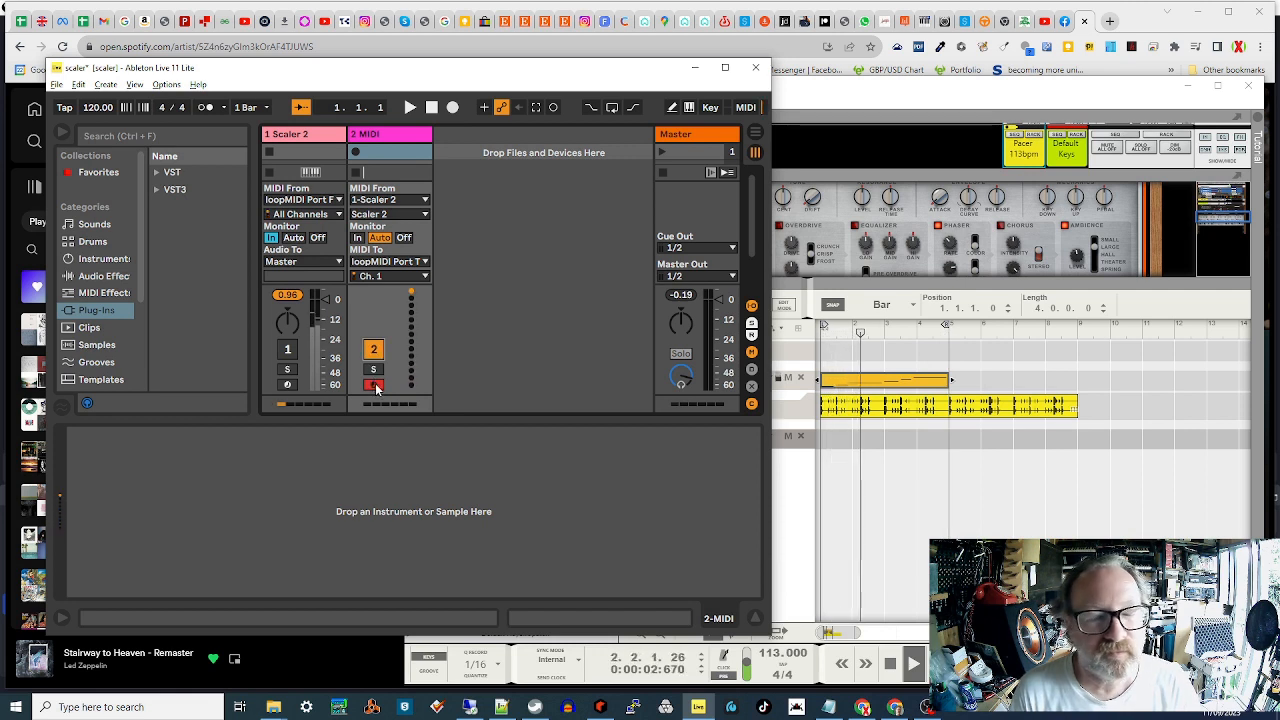
{"action": "left_click", "coordinate": [376, 386]}
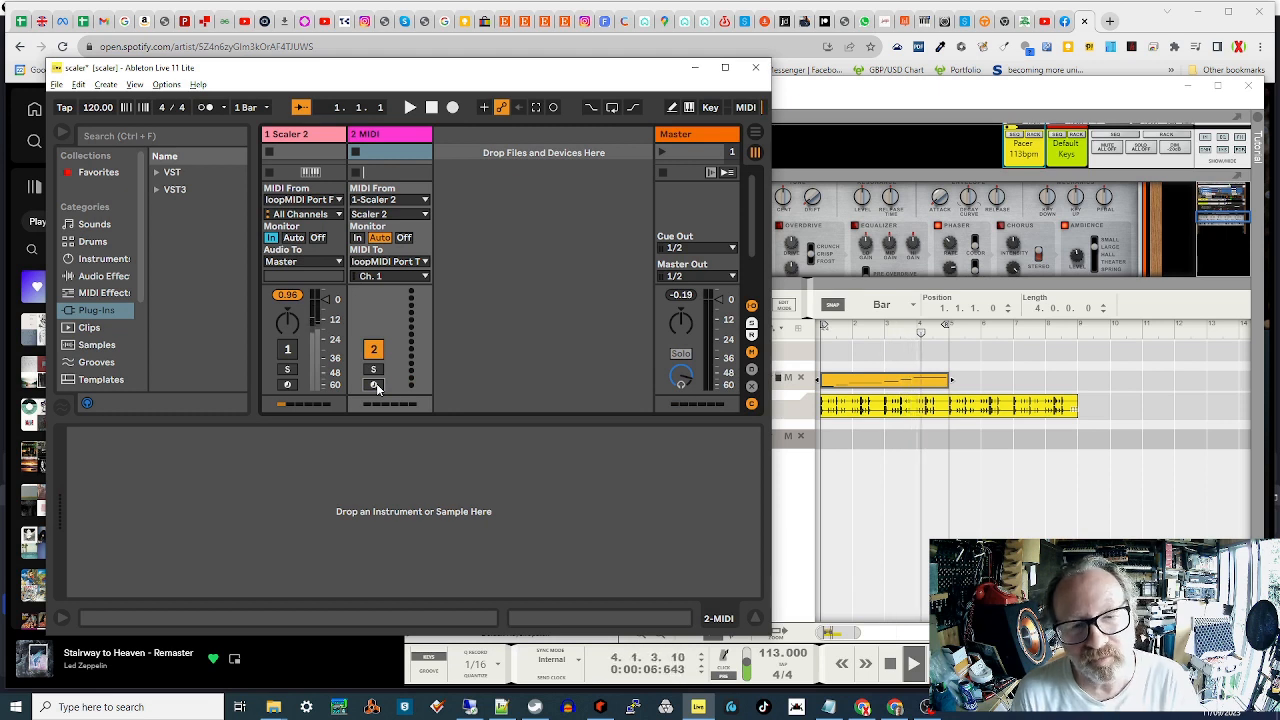
{"action": "left_click", "coordinate": [375, 385]}
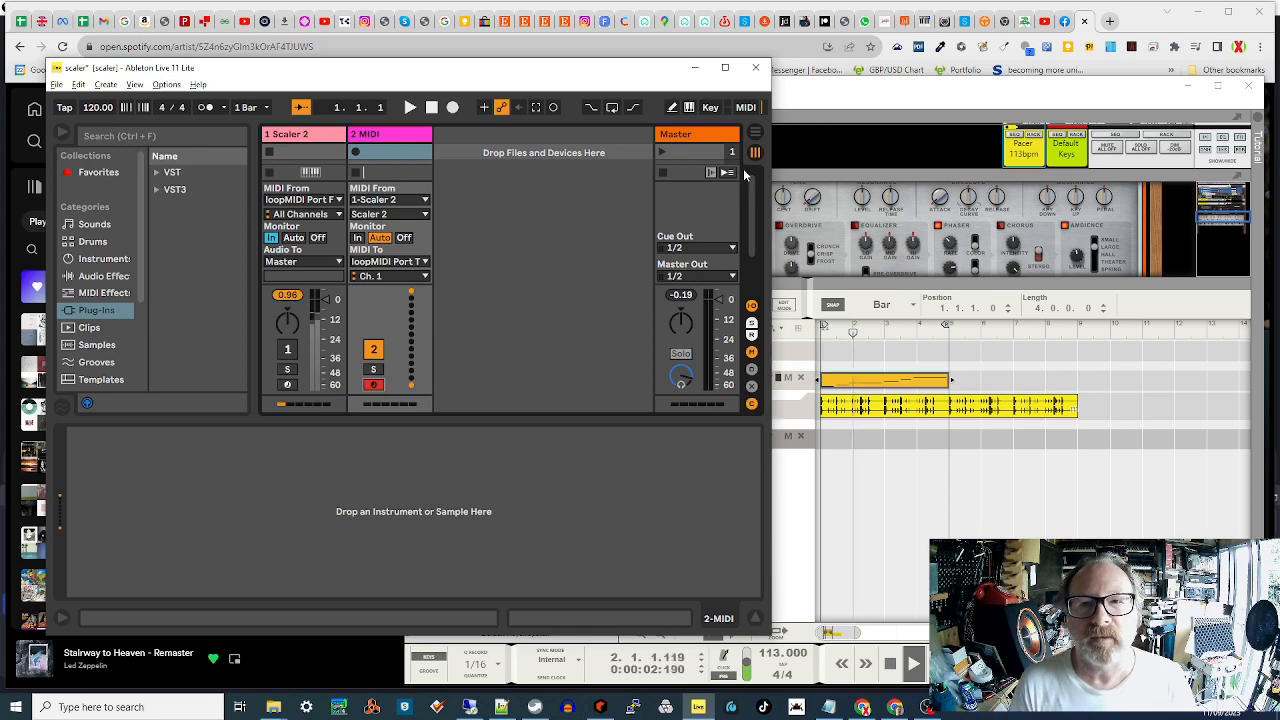
Step: Return to Reason and move the On-screen Piano Keys window away from the transport controls
{"action": "left_click", "coordinate": [842, 90]}
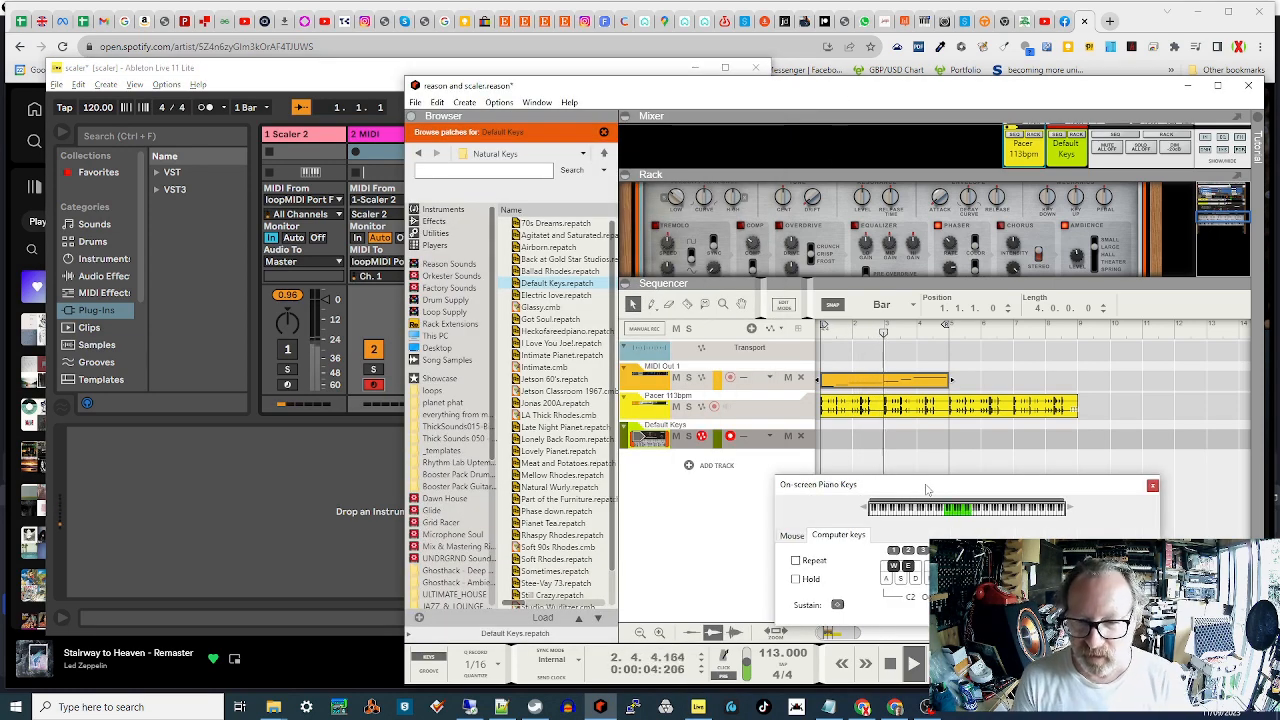
{"action": "left_click_drag", "start_coordinate": [936, 492], "coordinate": [950, 508]}
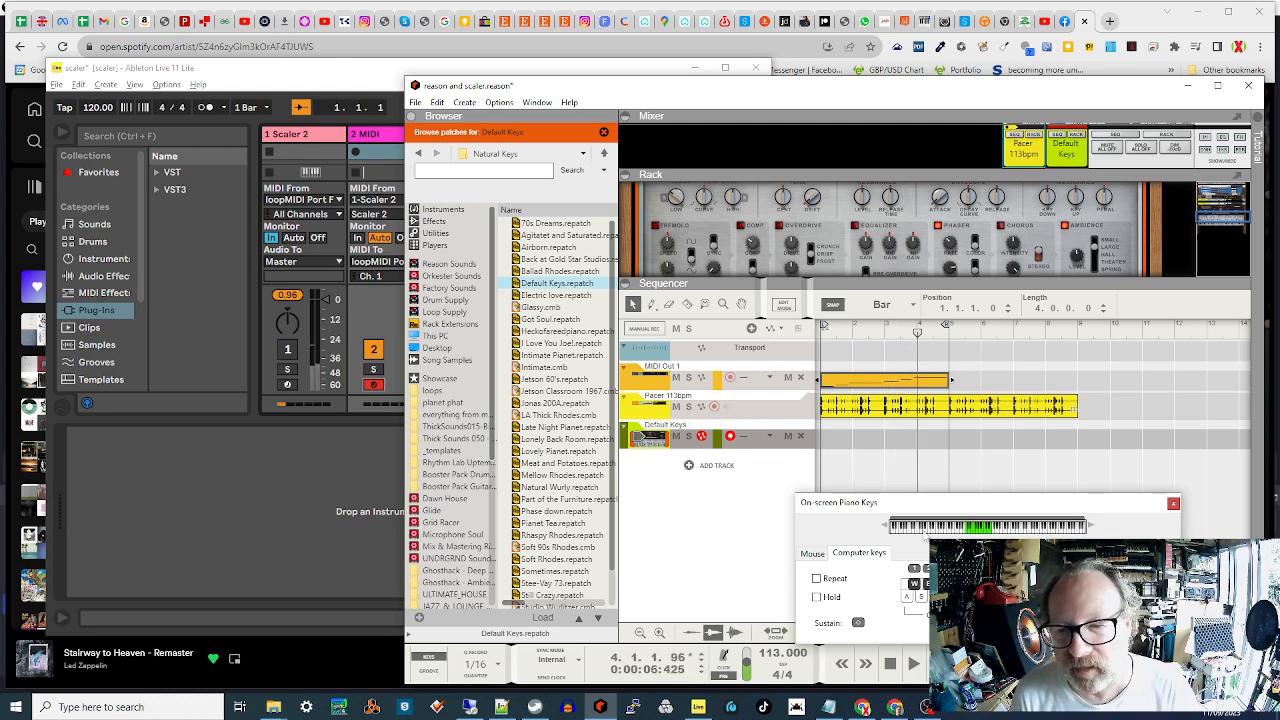
{"action": "left_click_drag", "start_coordinate": [1135, 510], "coordinate": [705, 487]}
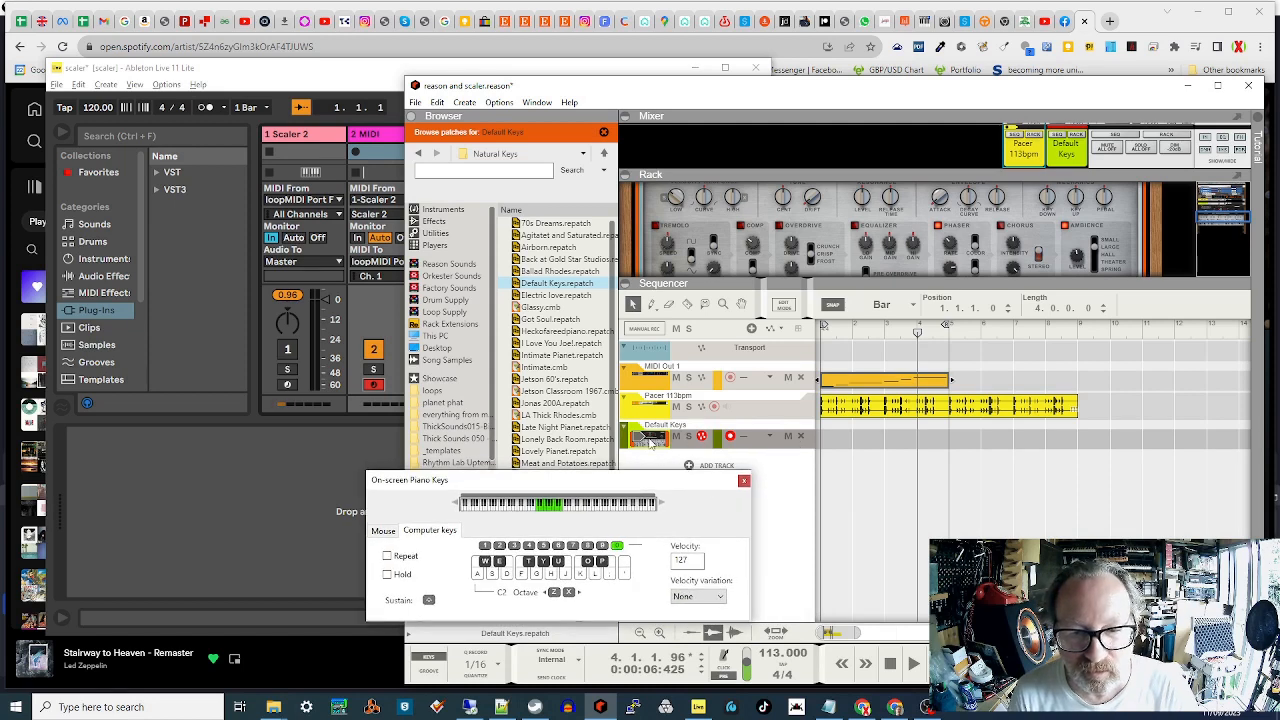
Step: Record the Scaler 2 chords from the song start onto the Default Keys track over about four bars, and return to the start
{"action": "left_click", "coordinate": [891, 666]}
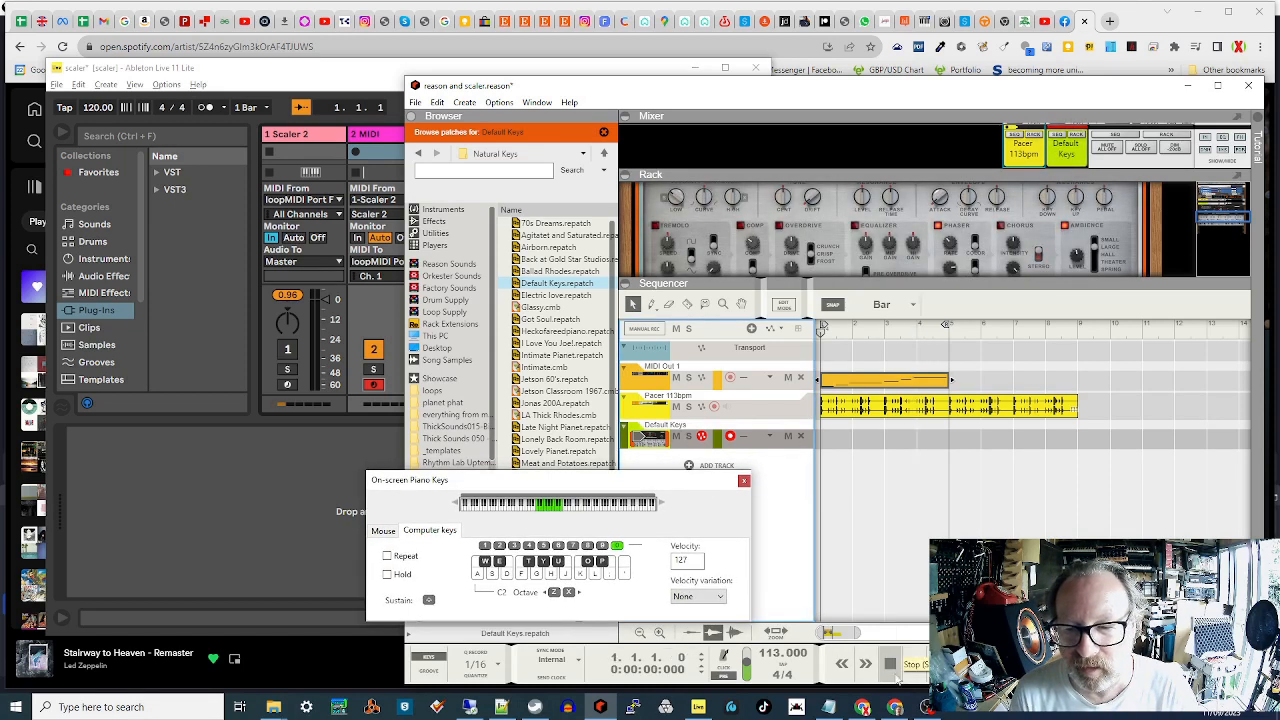
{"action": "left_click", "coordinate": [938, 665]}
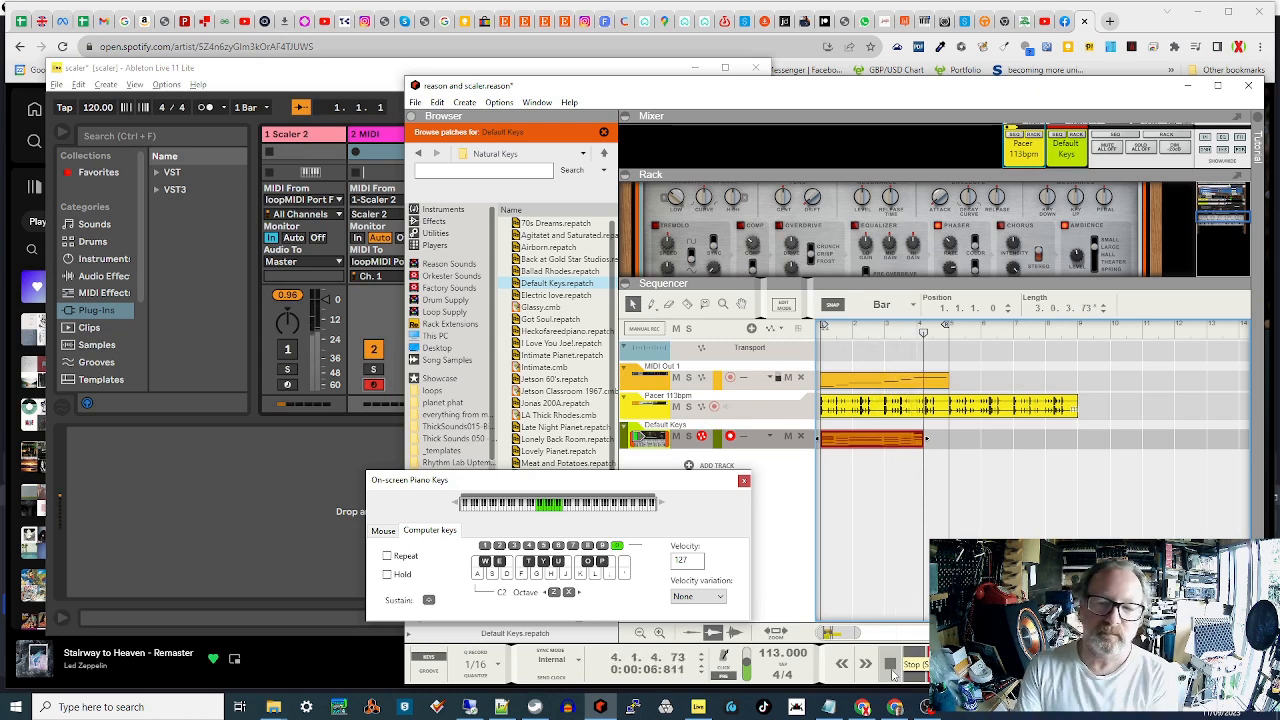
{"action": "left_click", "coordinate": [891, 670]}
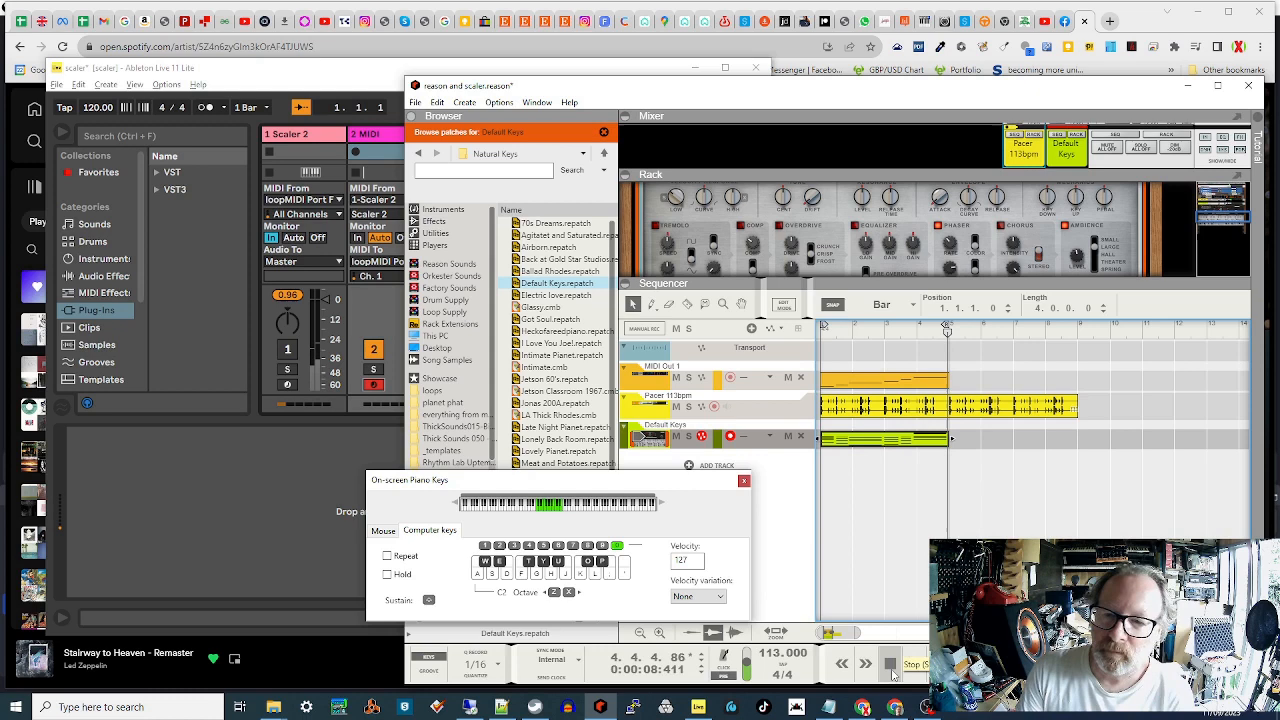
{"action": "left_click", "coordinate": [891, 670]}
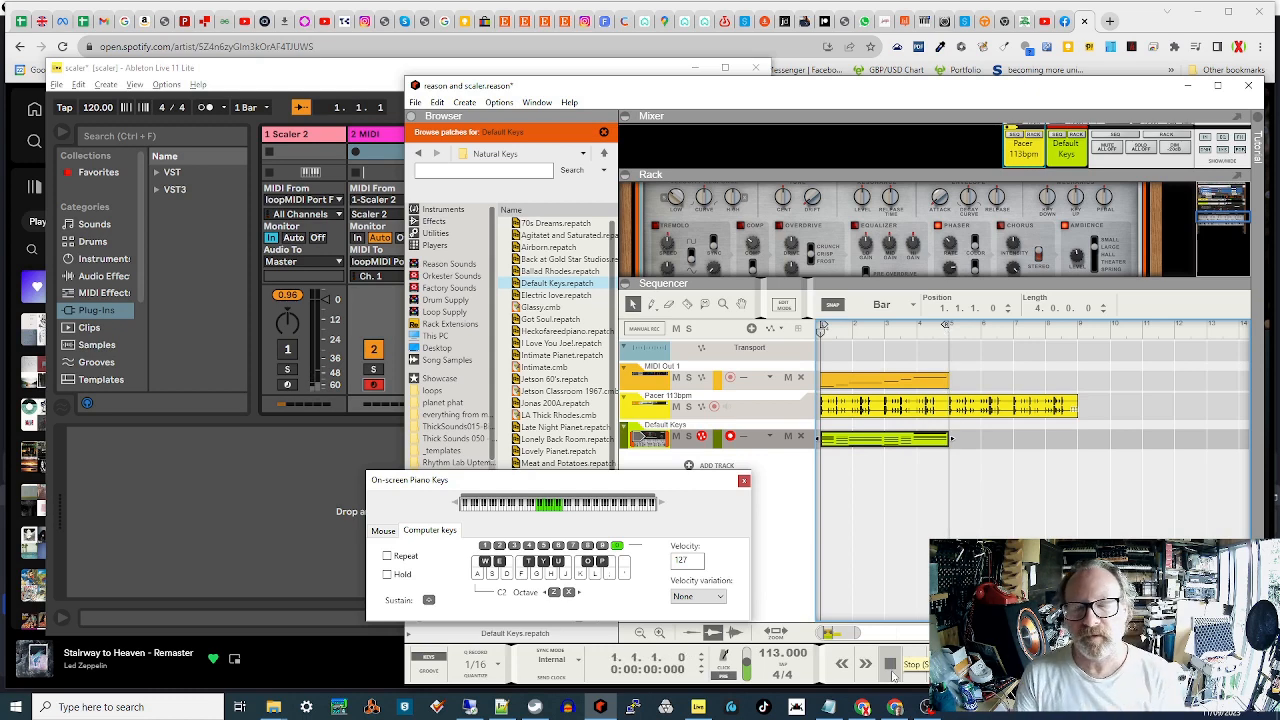
Step: Open the recorded Default Keys clip to examine its chord notes, and return to the arrangement
{"action": "double_click", "coordinate": [876, 438]}
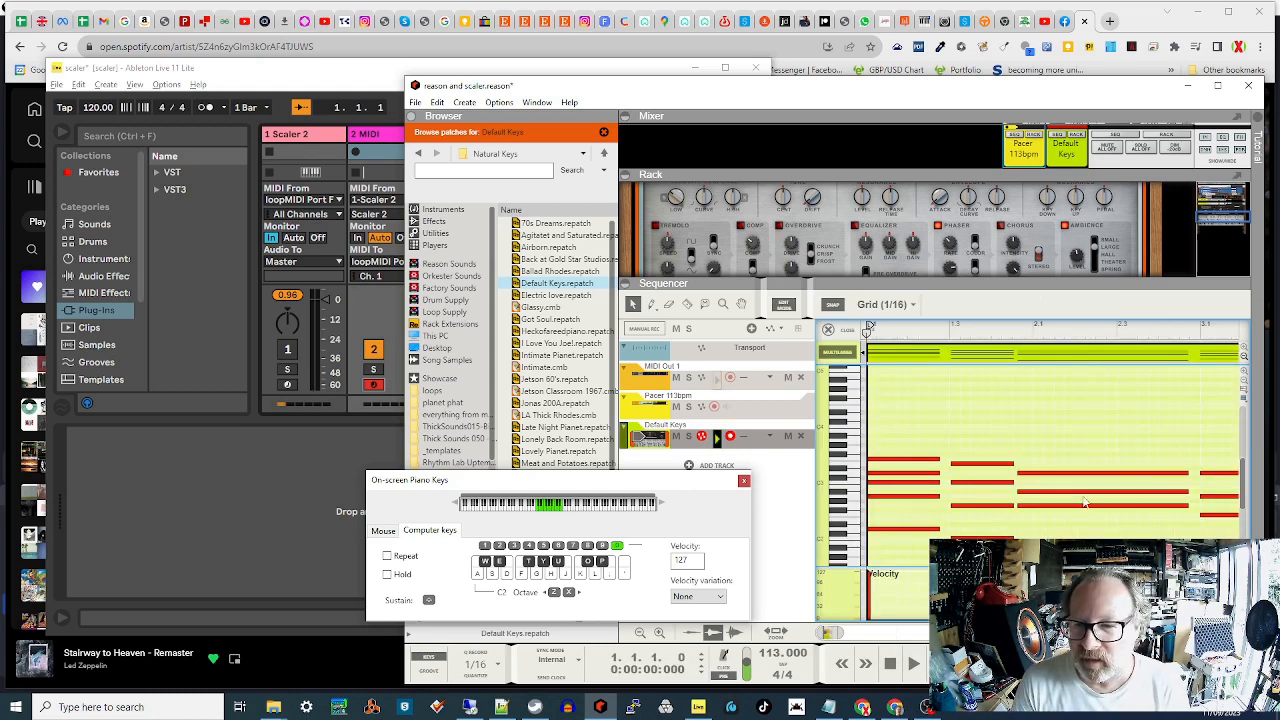
{"action": "left_click", "coordinate": [828, 329]}
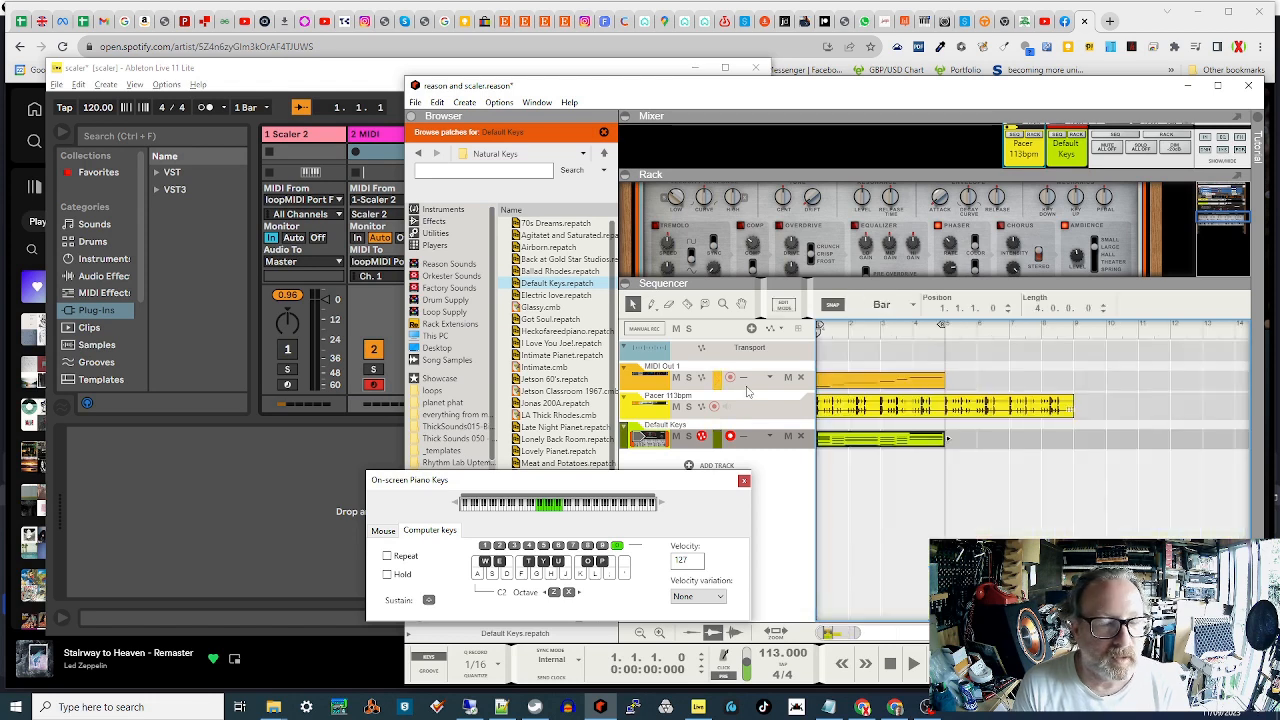
Step: Mute the MIDI Out 1 track, close the On-screen Piano Keys, and play back the recorded Default Keys clip
{"action": "left_click", "coordinate": [676, 380]}
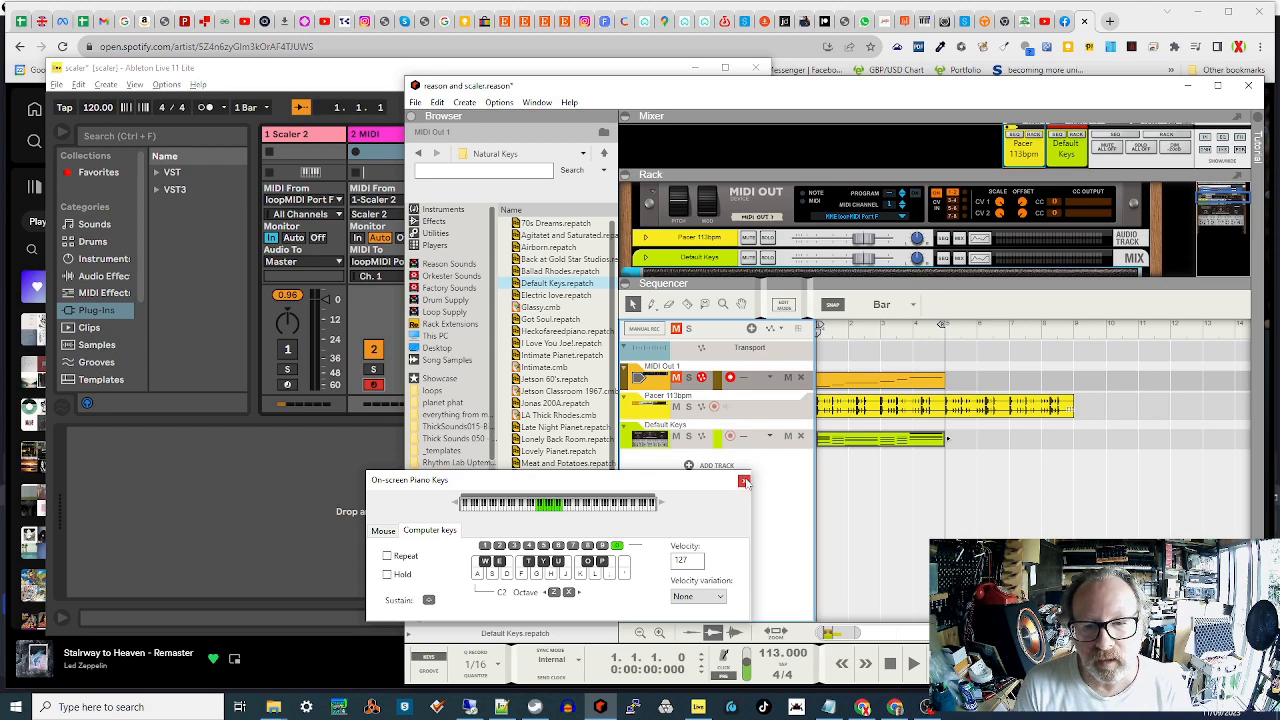
{"action": "left_click", "coordinate": [743, 482]}
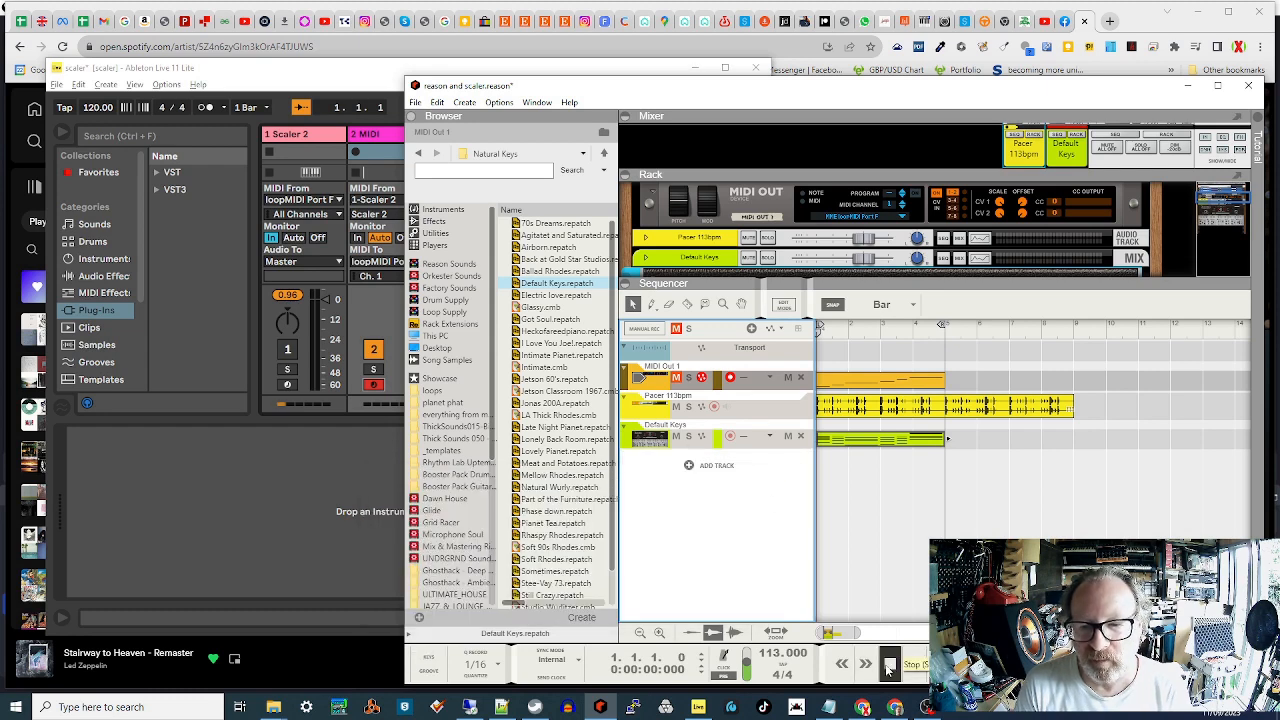
{"action": "left_click", "coordinate": [913, 665]}
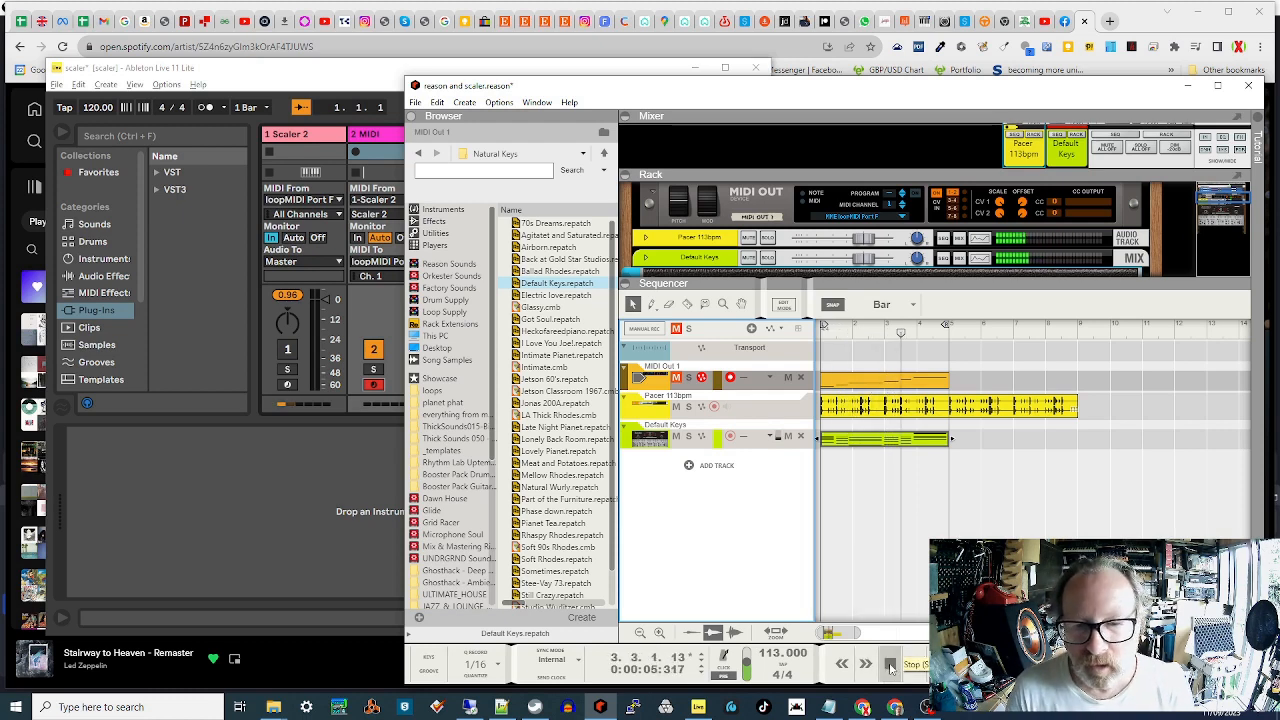
Step: Examine loopMIDI Port F and loopMIDI Port T in loopMIDI, and review how the Scaler 2 and MIDI tracks in Ableton Live use them
{"action": "key", "text": "alt+Tab"}
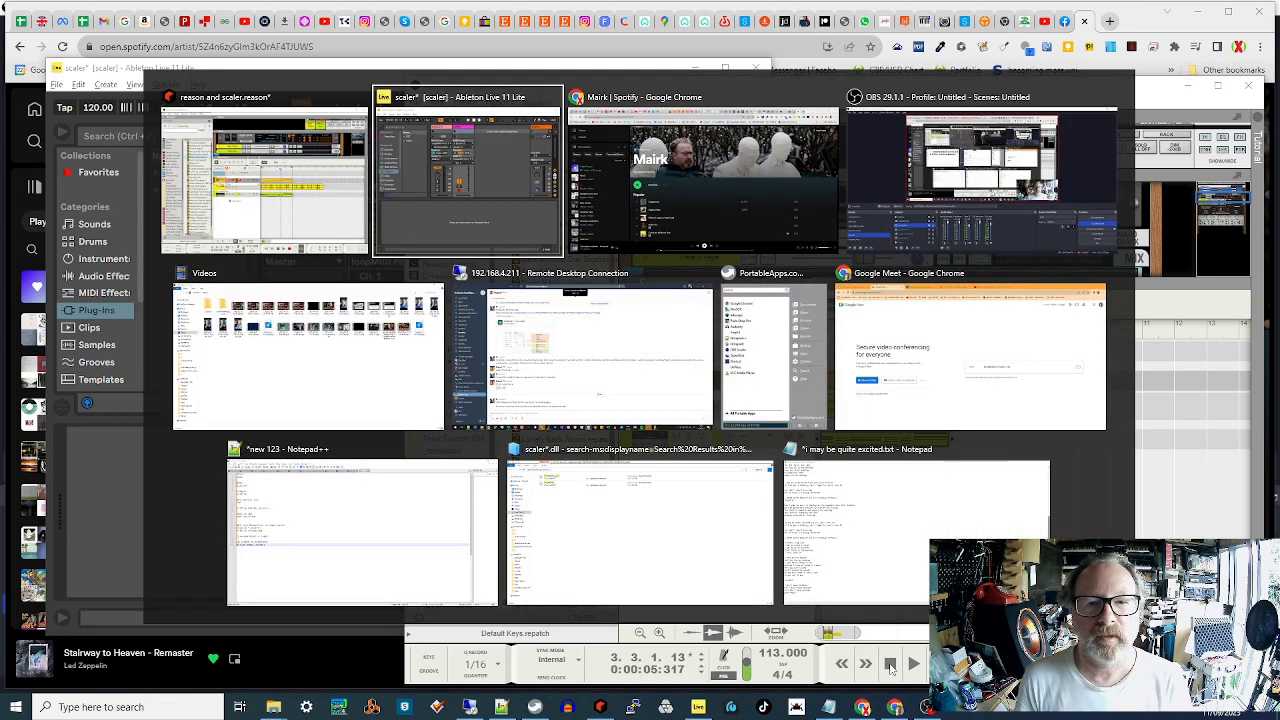
{"action": "key", "text": "alt+shift+Tab"}
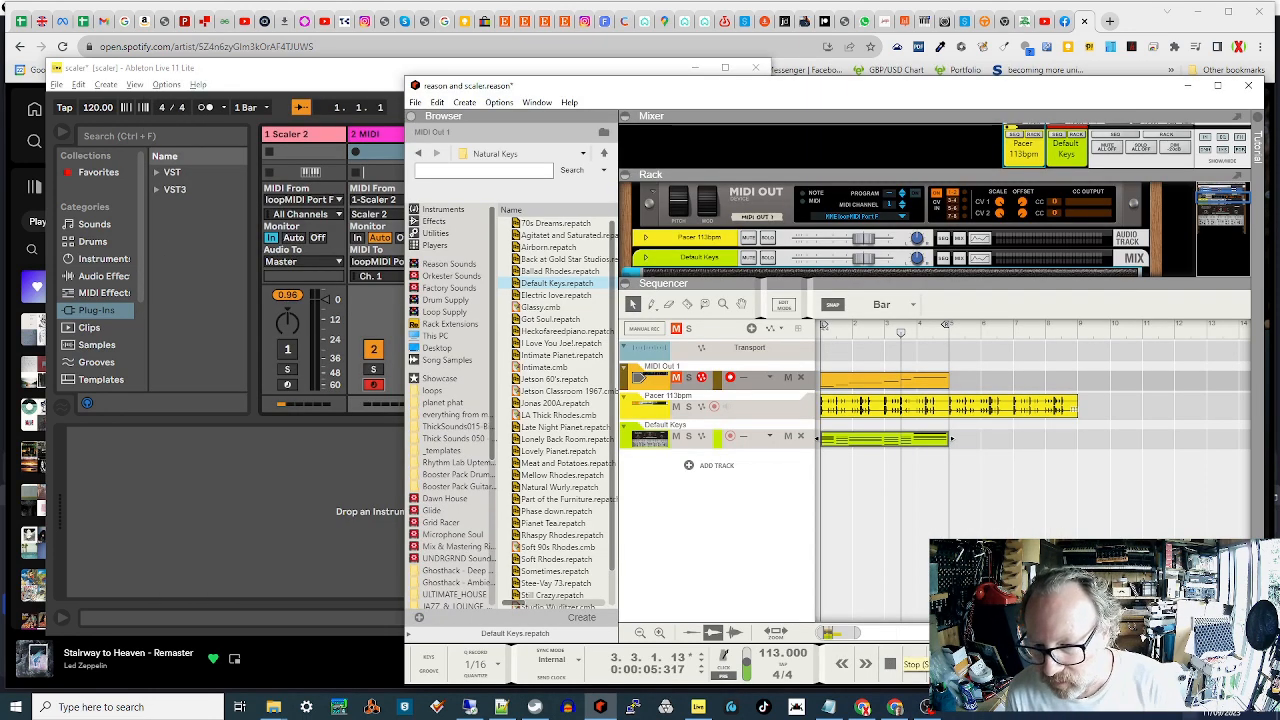
{"action": "left_click", "coordinate": [1161, 710]}
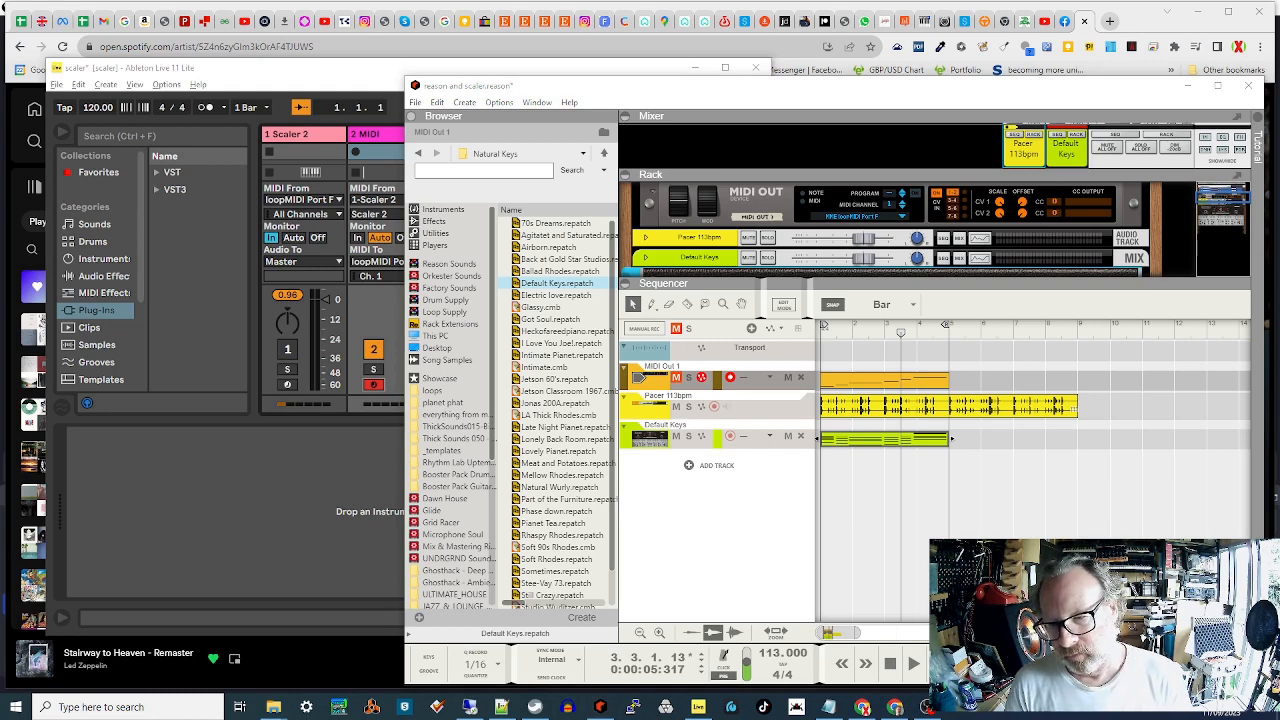
{"action": "left_click", "coordinate": [1150, 660]}
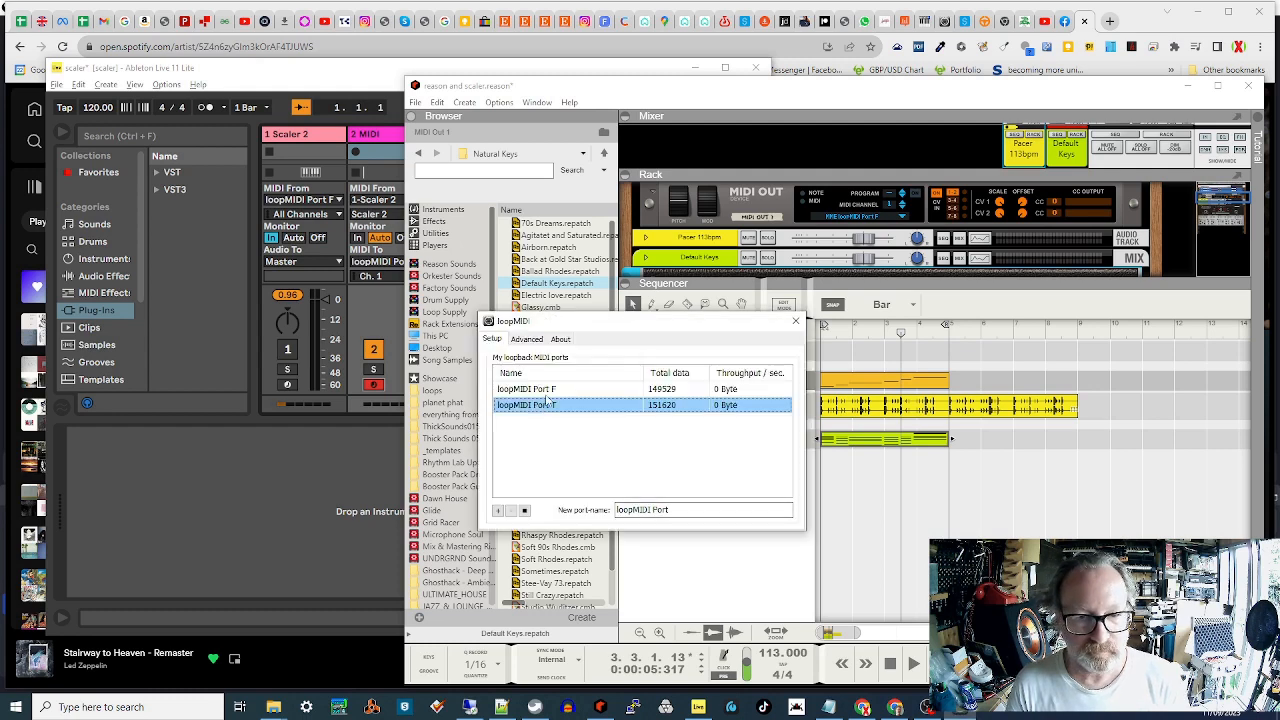
{"action": "left_click", "coordinate": [546, 395]}
{"action": "left_click", "coordinate": [548, 406]}
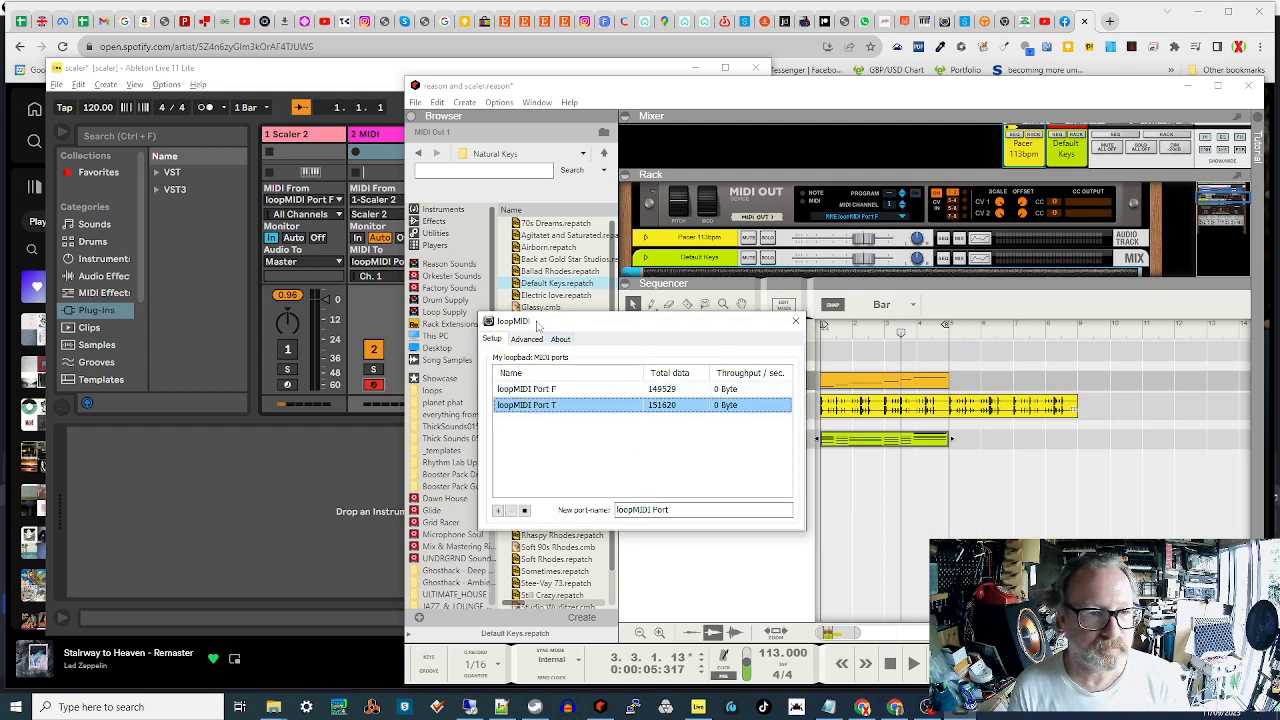
{"action": "left_click", "coordinate": [298, 72]}
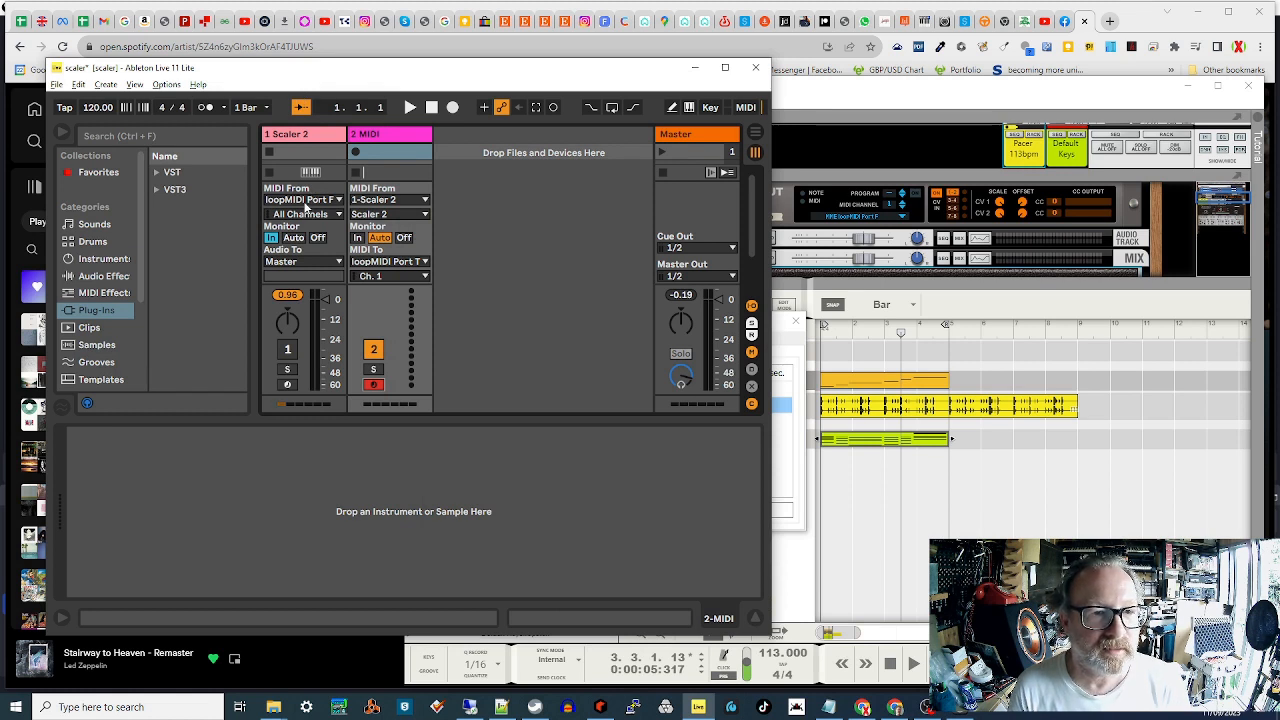
{"action": "left_click", "coordinate": [396, 134]}
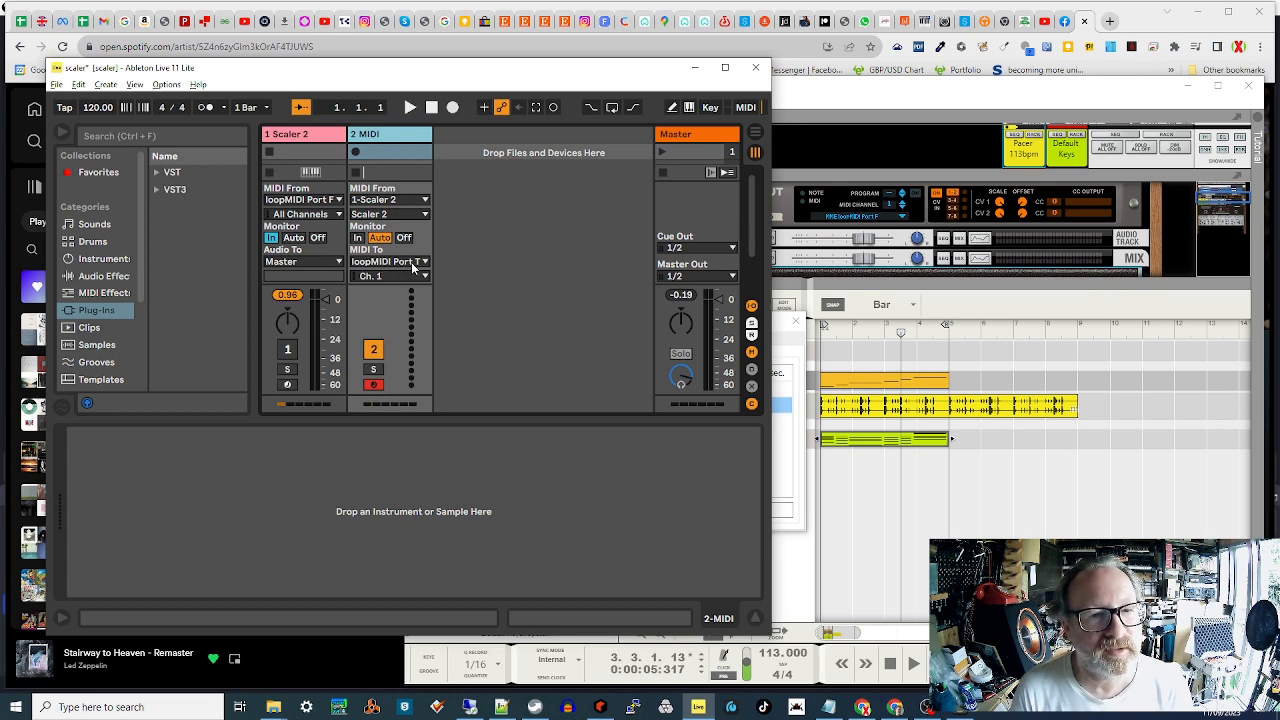
Step: Switch to Reason, record-enable the Pacer 113bpm audio track, and select the Default Keys track
{"action": "left_click", "coordinate": [765, 86]}
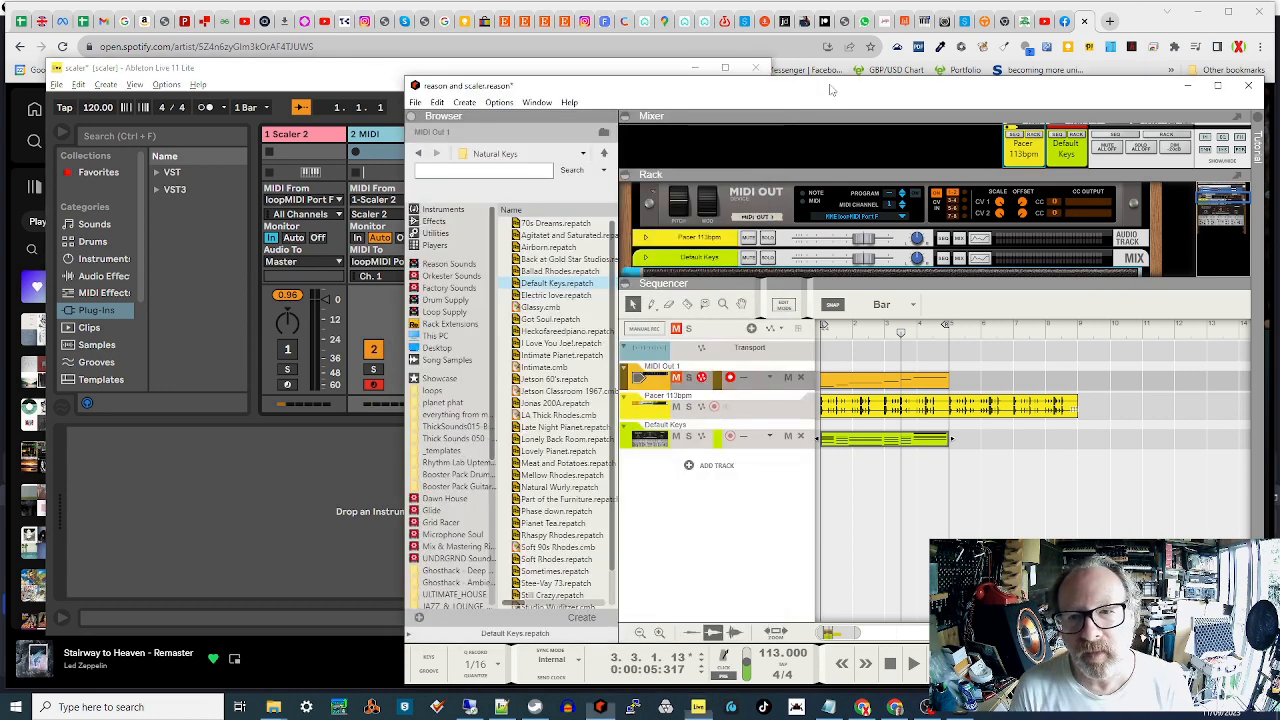
{"action": "left_click", "coordinate": [714, 407]}
{"action": "left_click", "coordinate": [722, 456]}
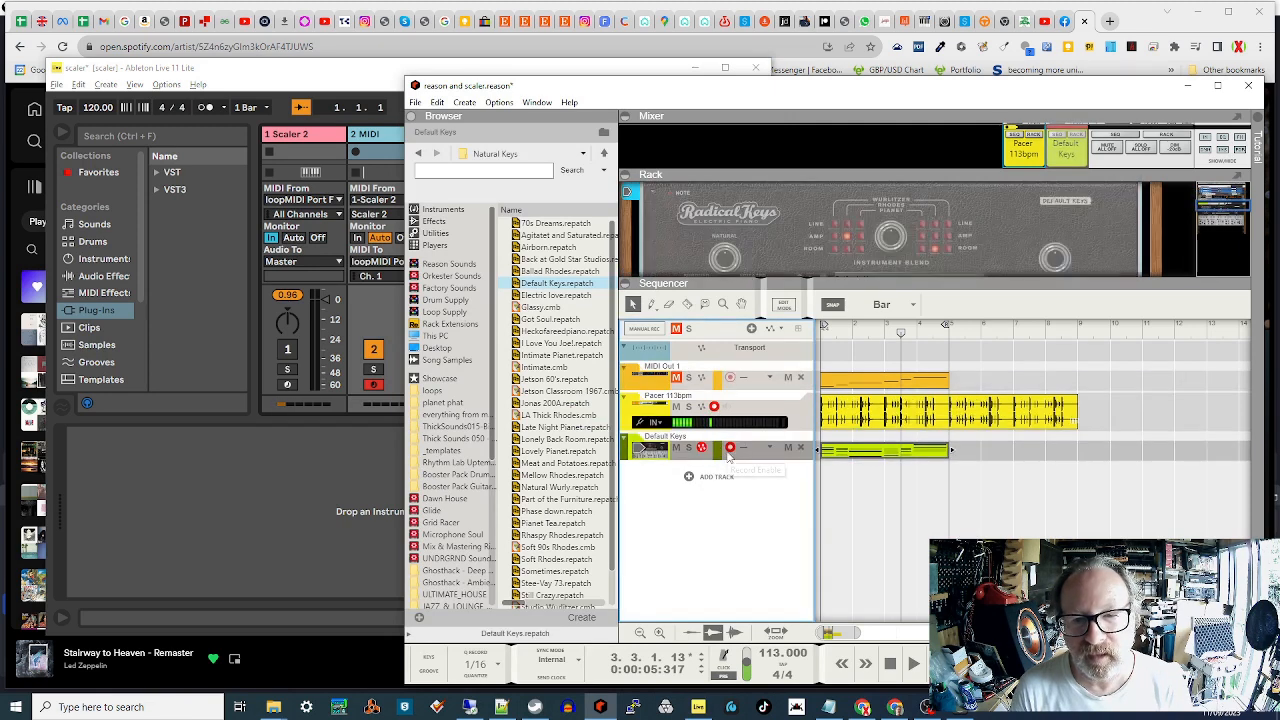
Step: Switch to Ableton Live and save the scaler Live Set under its existing name
{"action": "left_click", "coordinate": [373, 77]}
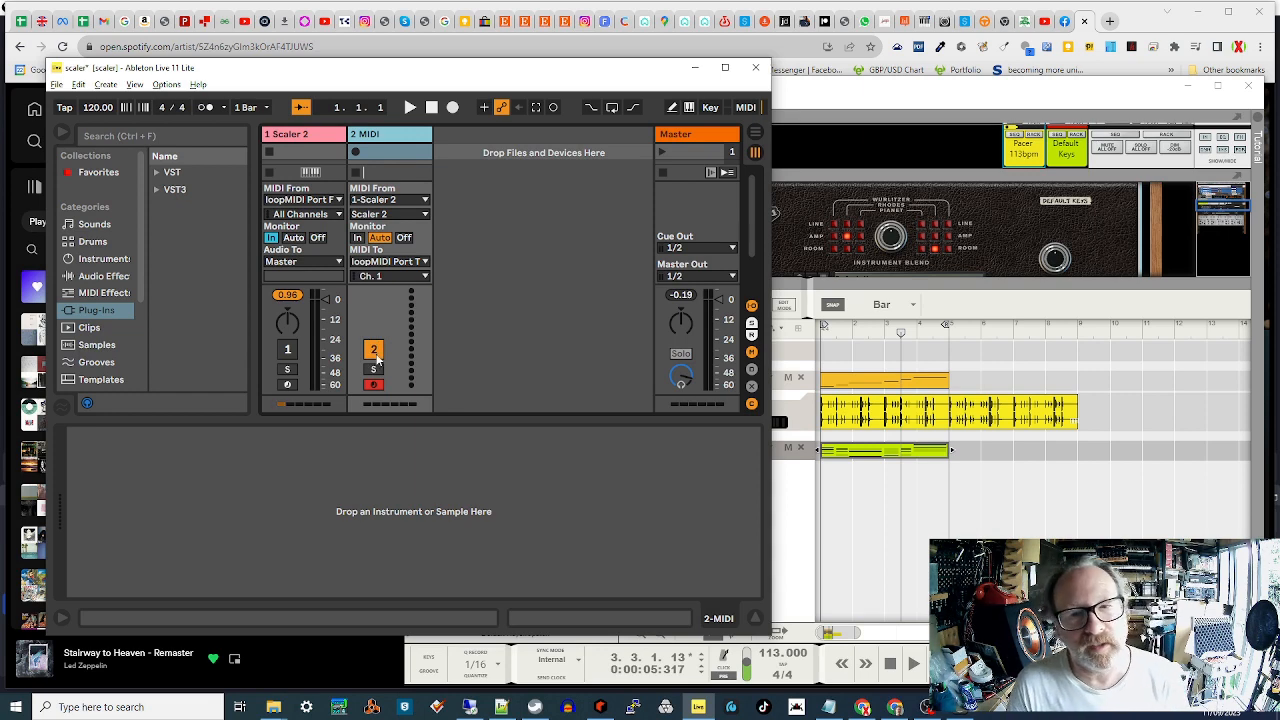
{"action": "left_click", "coordinate": [57, 85]}
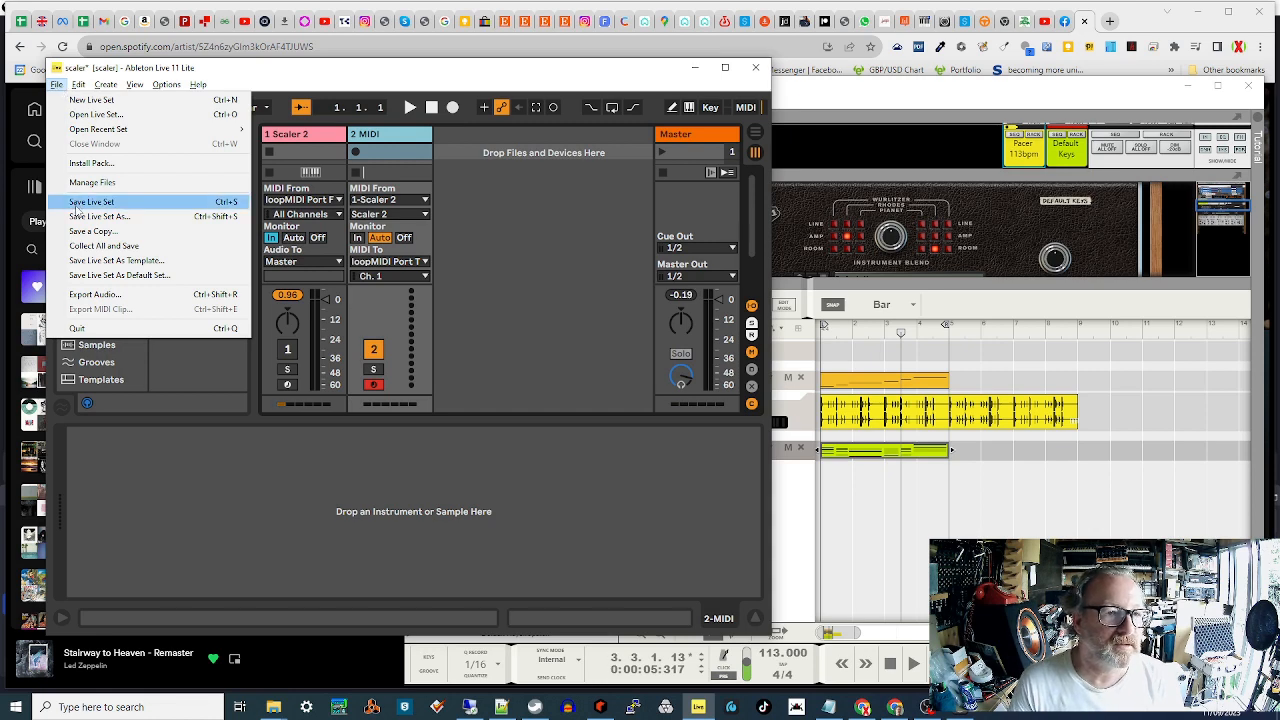
{"action": "left_click", "coordinate": [77, 202]}
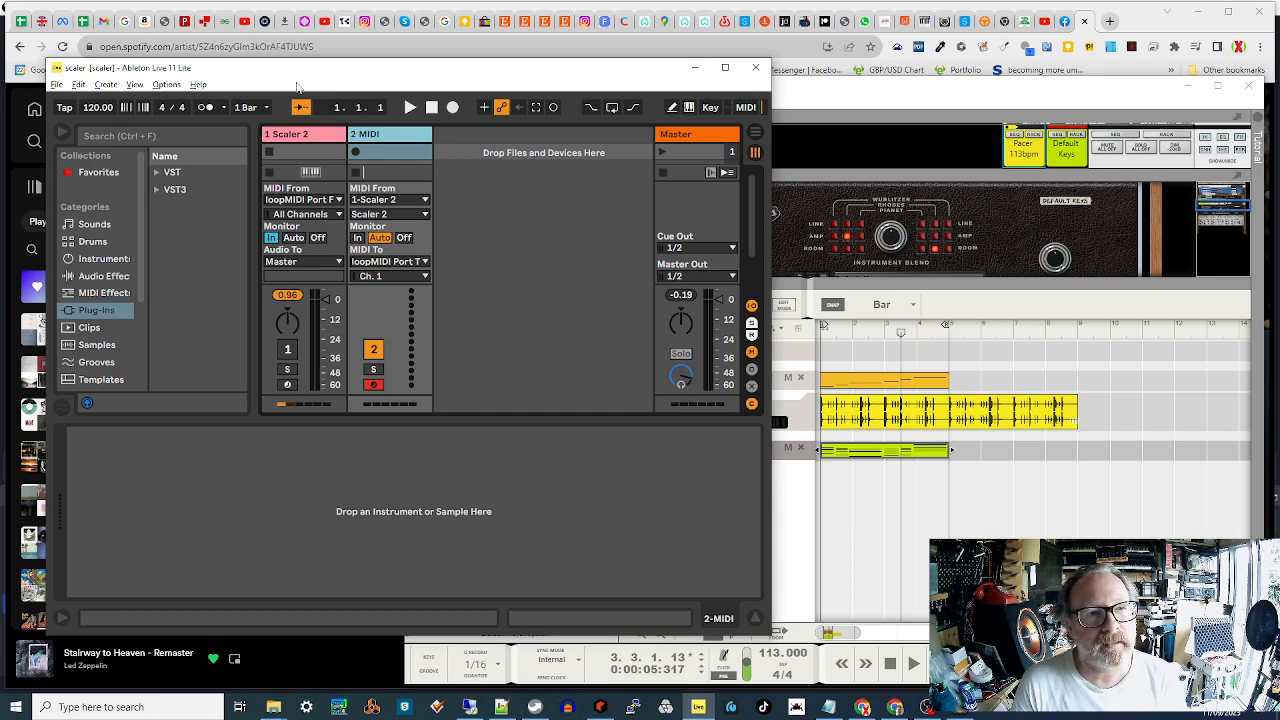
Step: Switch to Reason, leave the Pacer 113bpm audio clip deselected, and save the "reason and scaler" song
{"action": "left_click", "coordinate": [782, 96]}
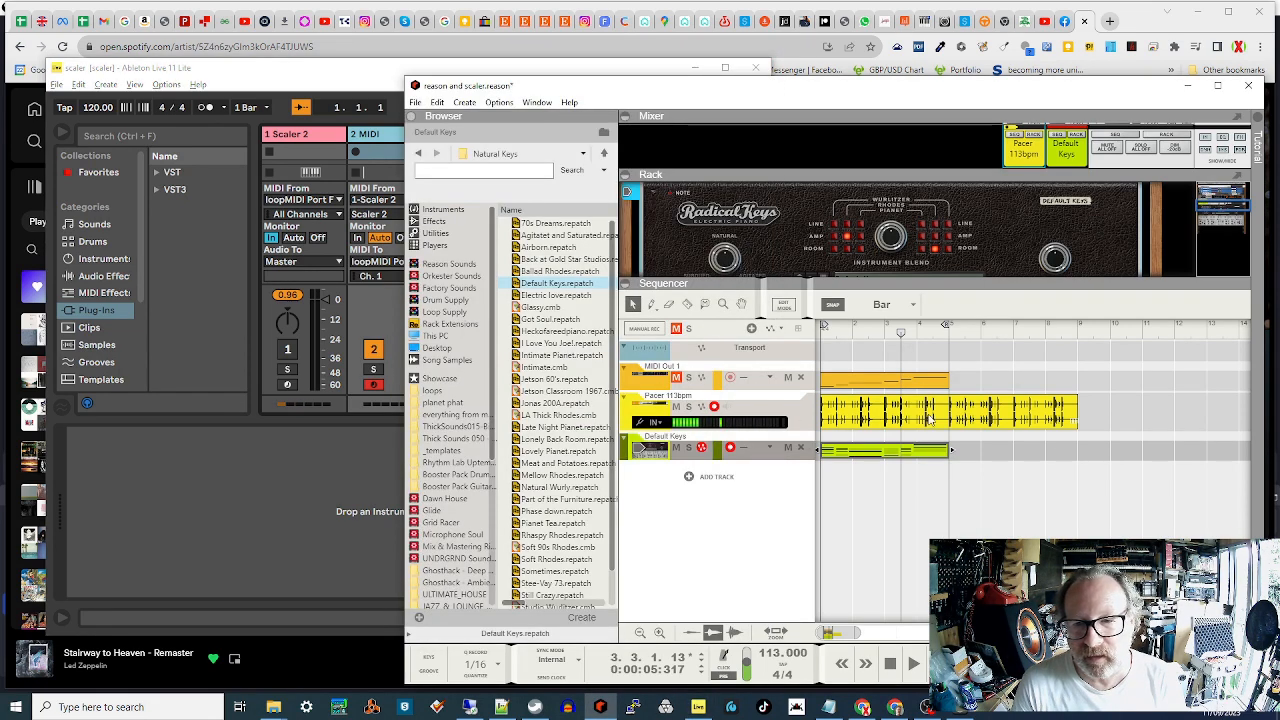
{"action": "left_click", "coordinate": [853, 421]}
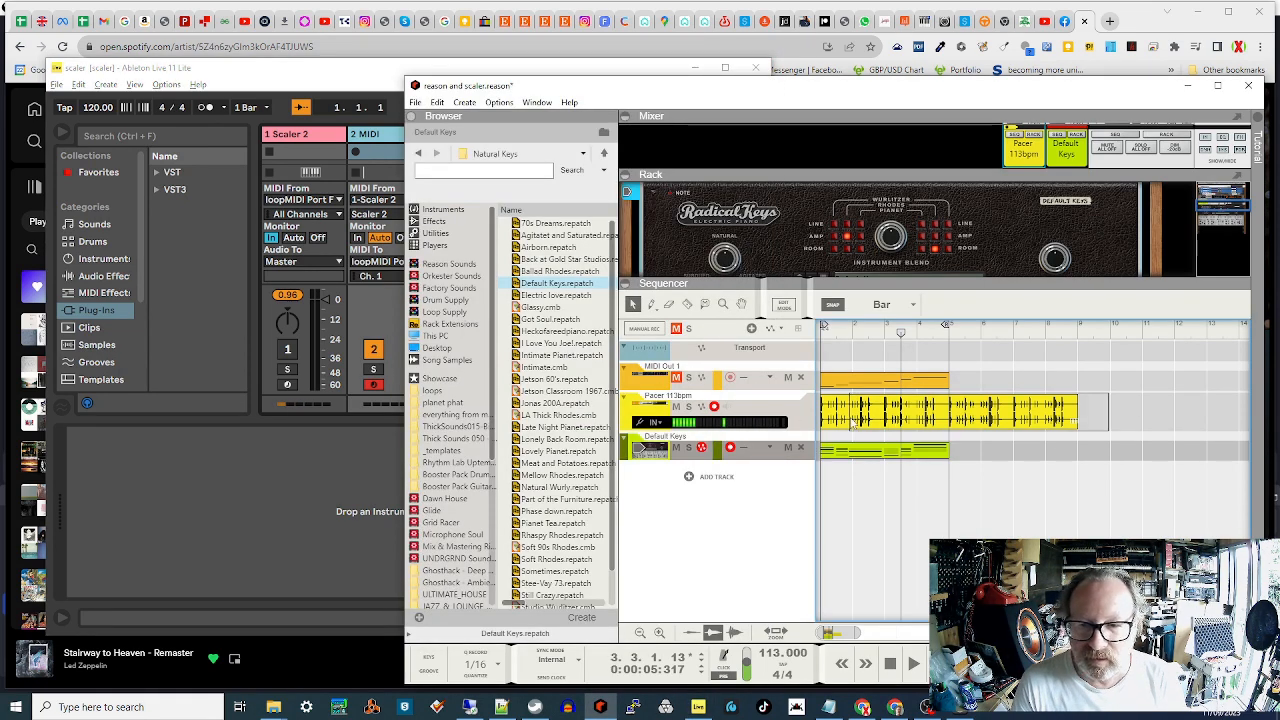
{"action": "left_click_drag", "start_coordinate": [853, 424], "coordinate": [855, 424]}
{"action": "left_click", "coordinate": [1131, 420]}
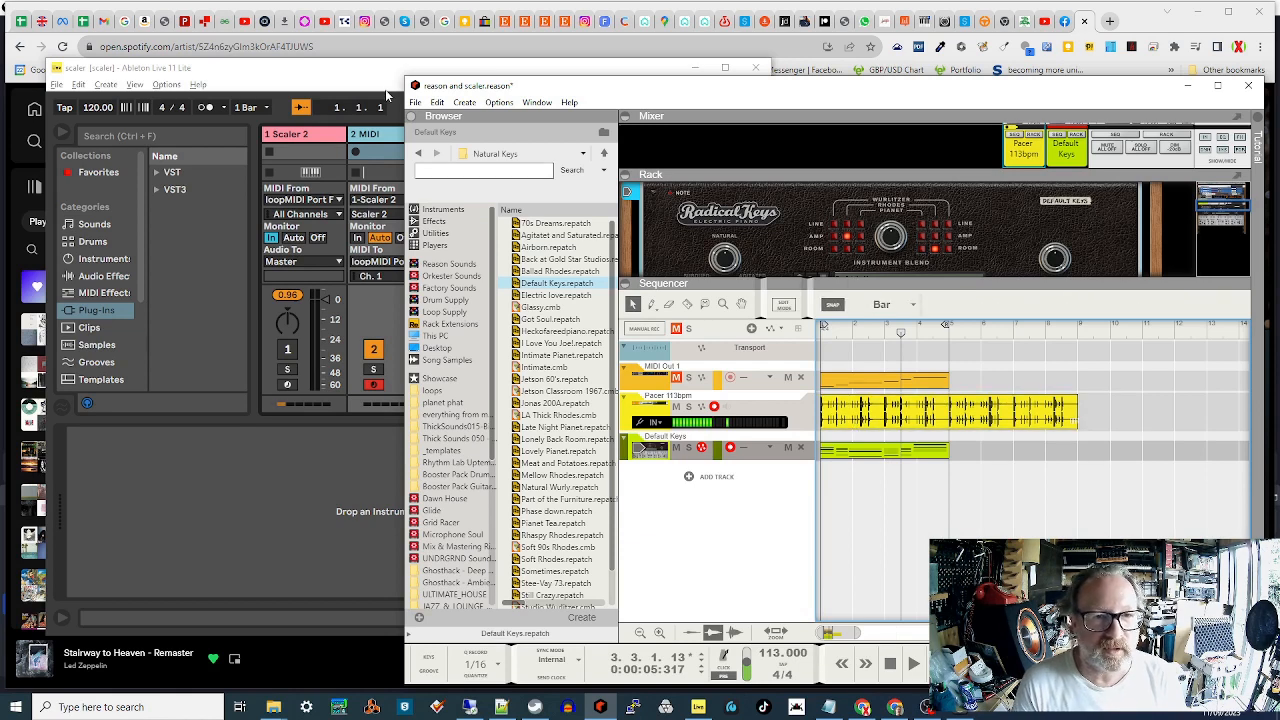
{"action": "left_click", "coordinate": [414, 102]}
{"action": "left_click", "coordinate": [440, 197]}
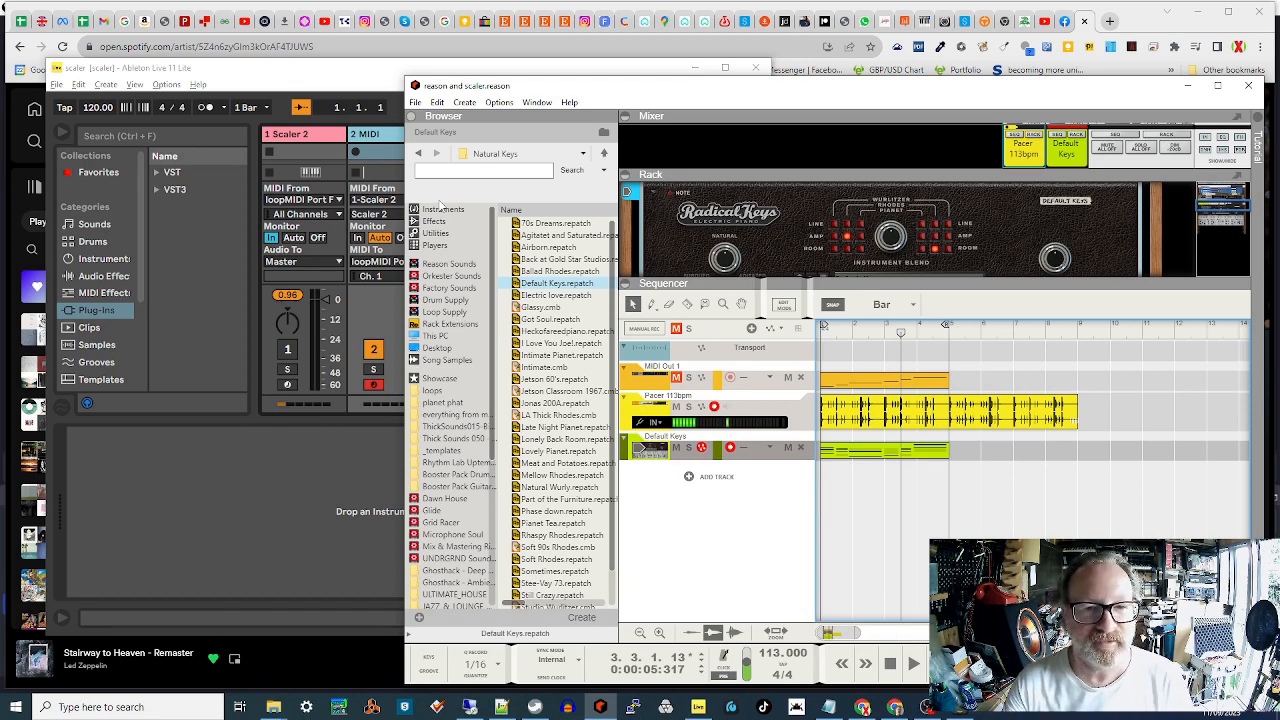
Step: Switch from Reason to the OBS window
{"action": "key", "text": "alt+Tab"}
{"action": "key", "text": "alt+Tab"}
{"action": "key", "text": "alt+Tab"}
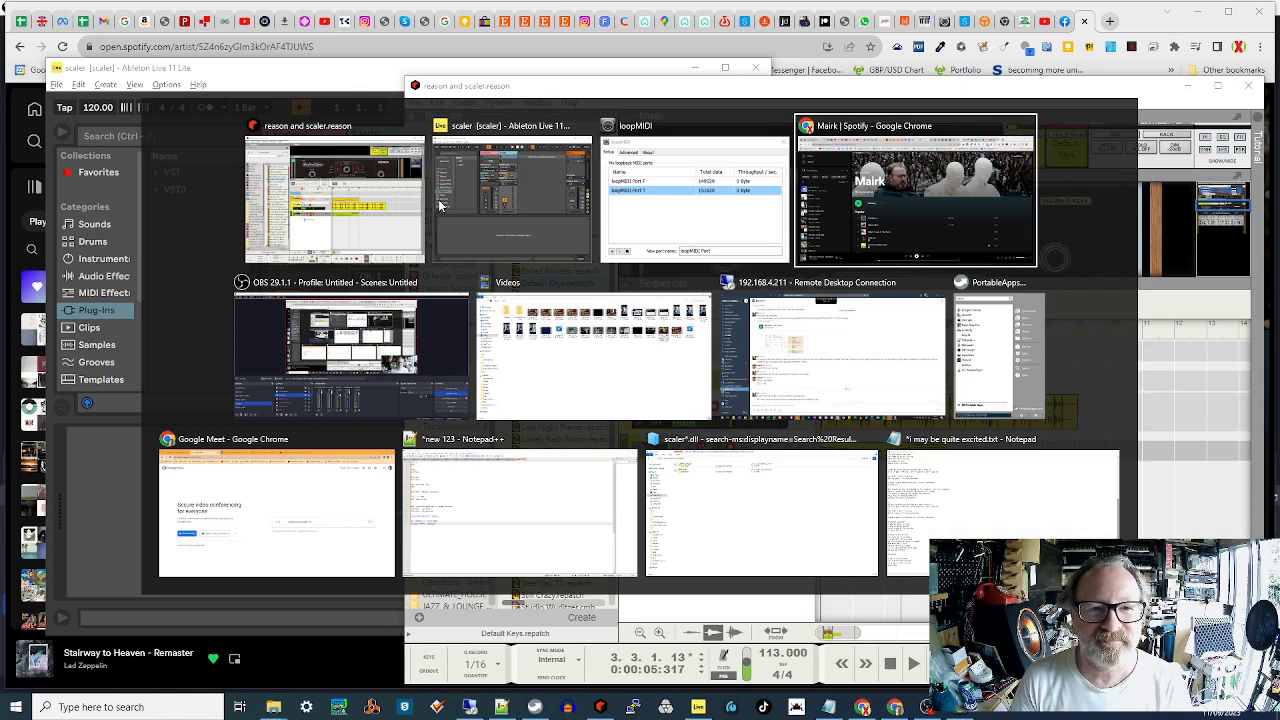
{"action": "left_click", "coordinate": [340, 340]}
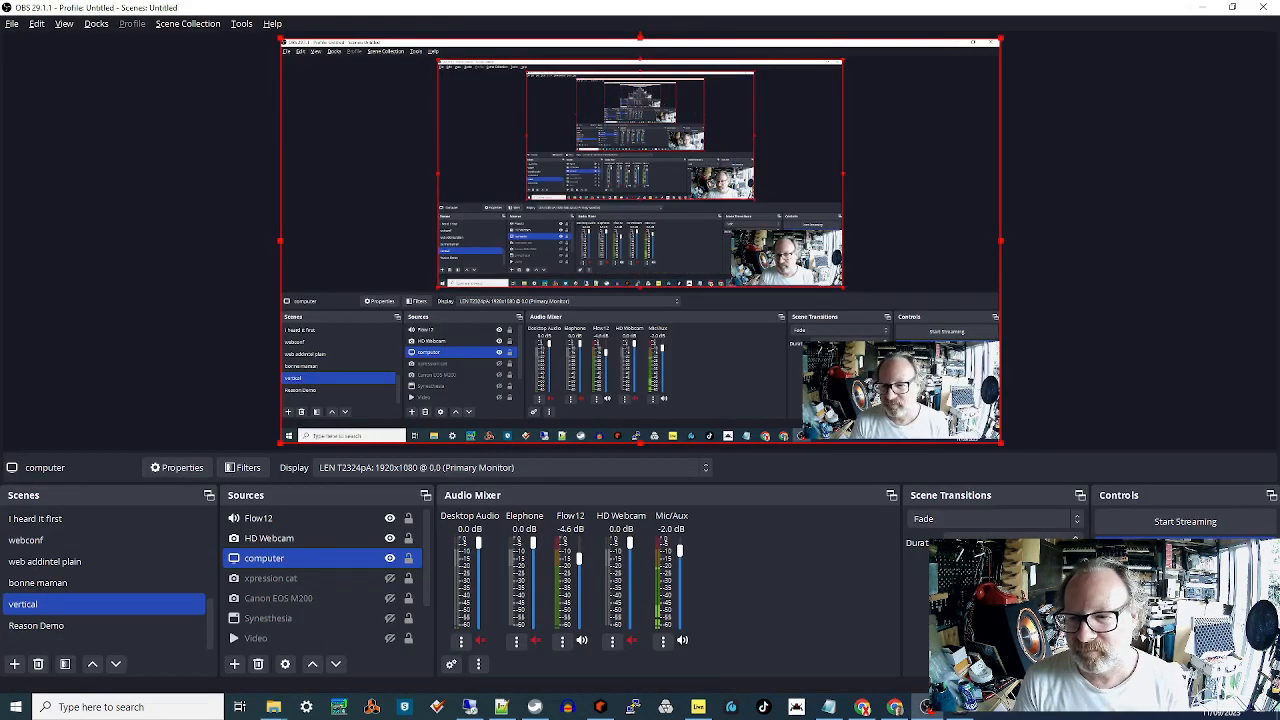